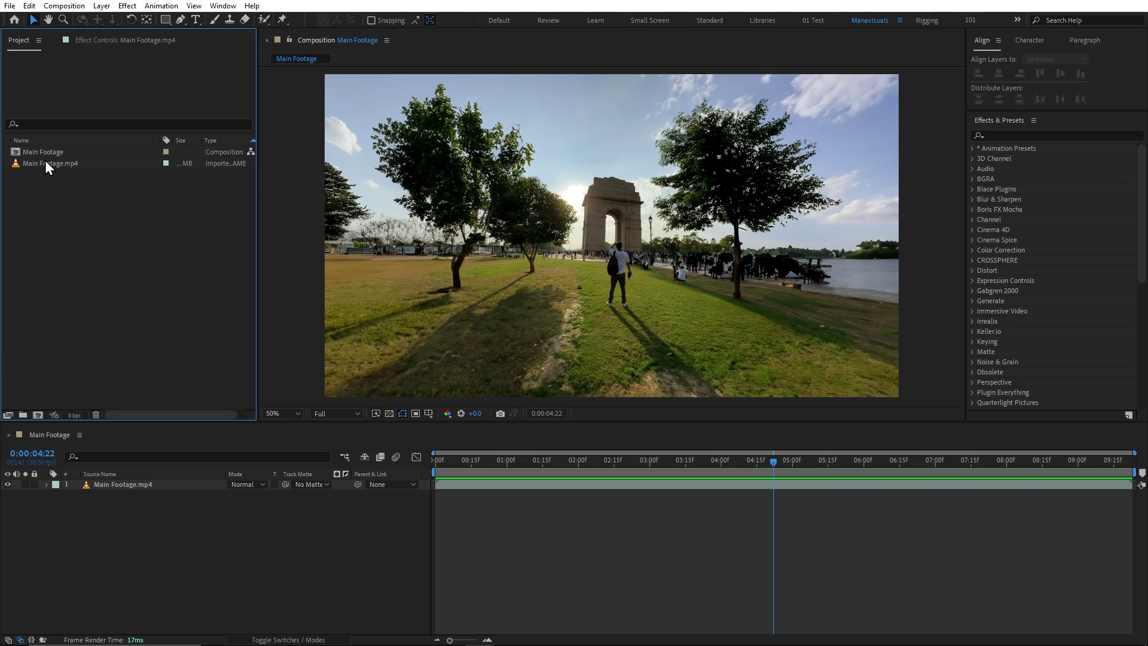
Create a comp-sized solid named 'Element 3D_Jets' in the Main Footage composition.
{"action": "left_click", "coordinate": [44, 164]}
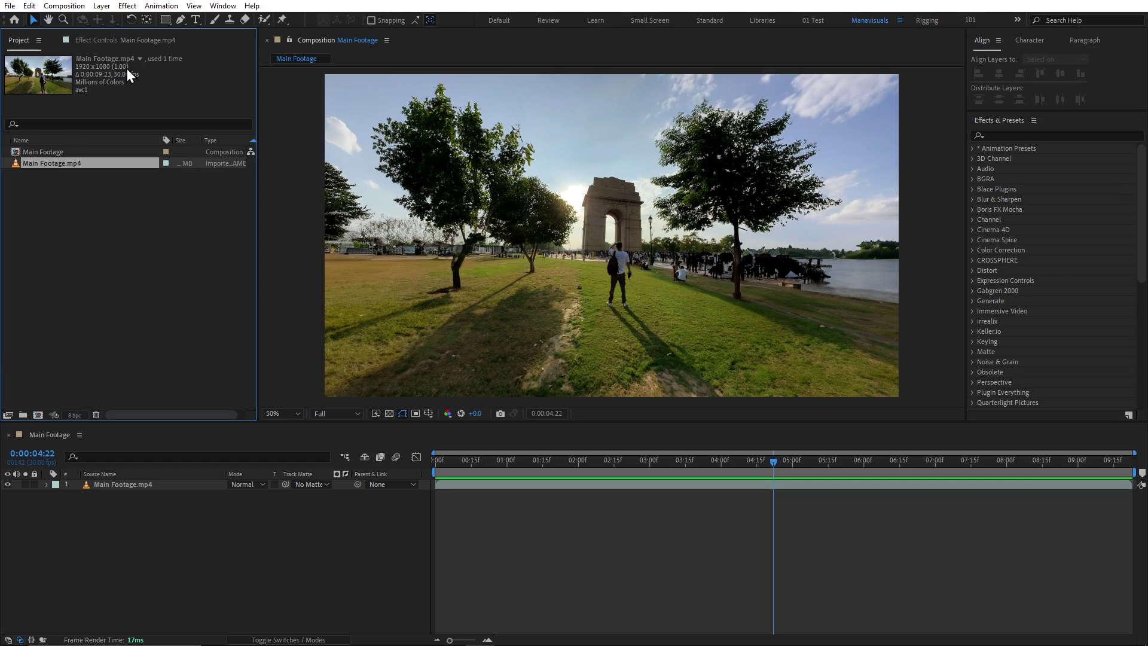
{"action": "left_click", "coordinate": [45, 152]}
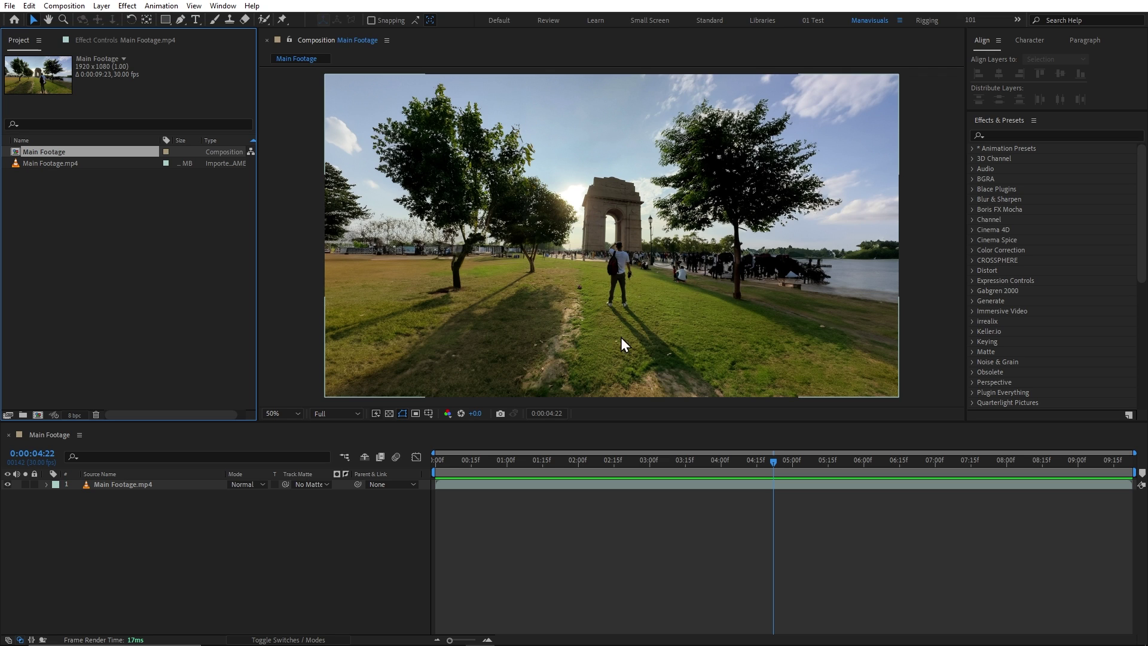
{"action": "left_click", "coordinate": [315, 556]}
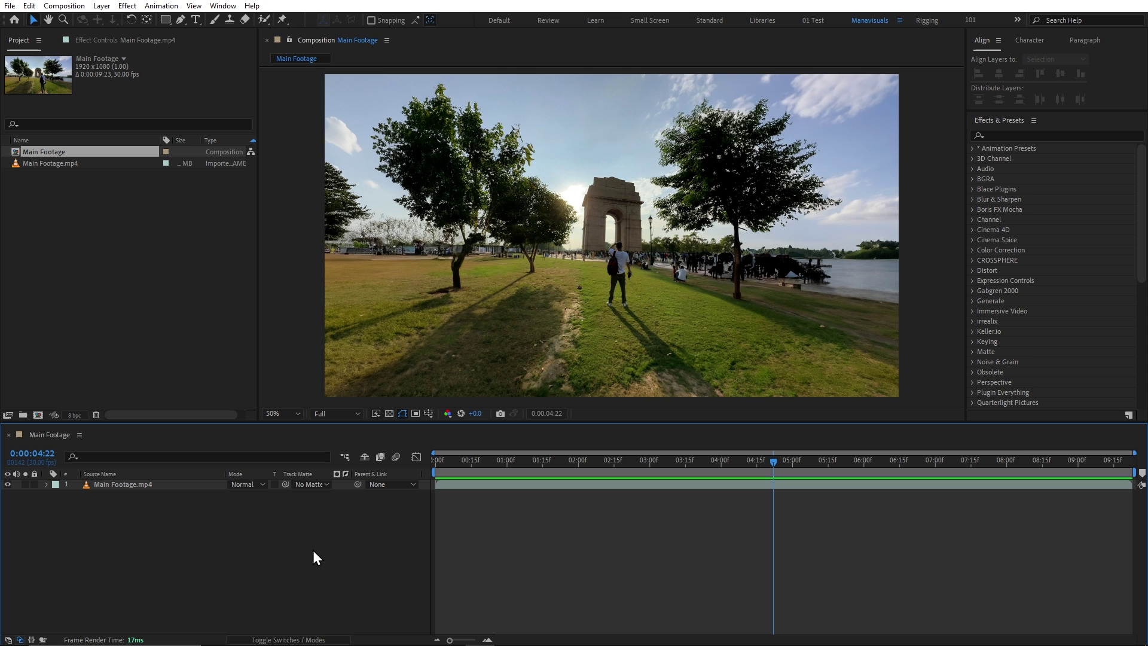
{"action": "key", "text": "ctrl+y"}
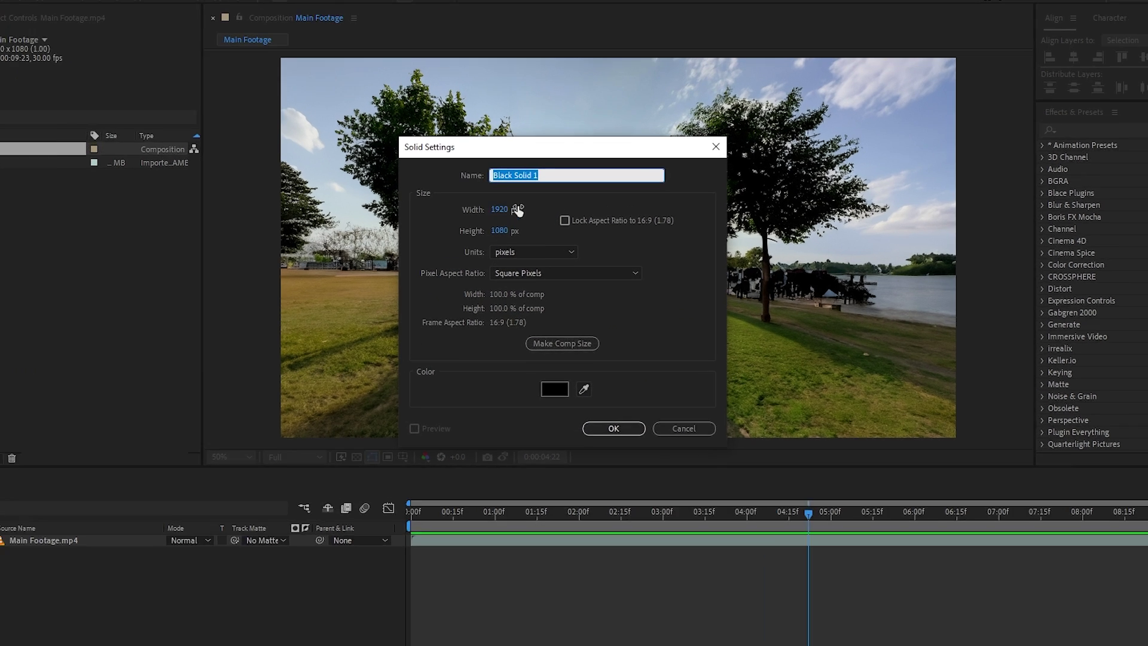
{"action": "type", "text": "Element 3"}
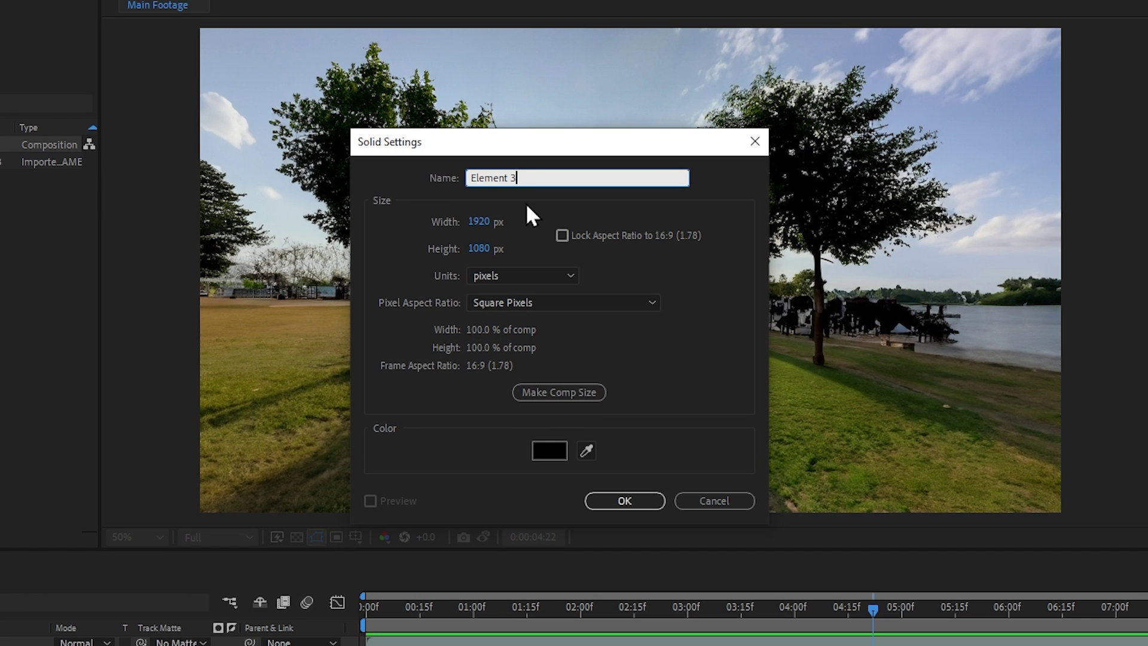
{"action": "type", "text": "D_Jets"}
{"action": "left_click", "coordinate": [553, 399]}
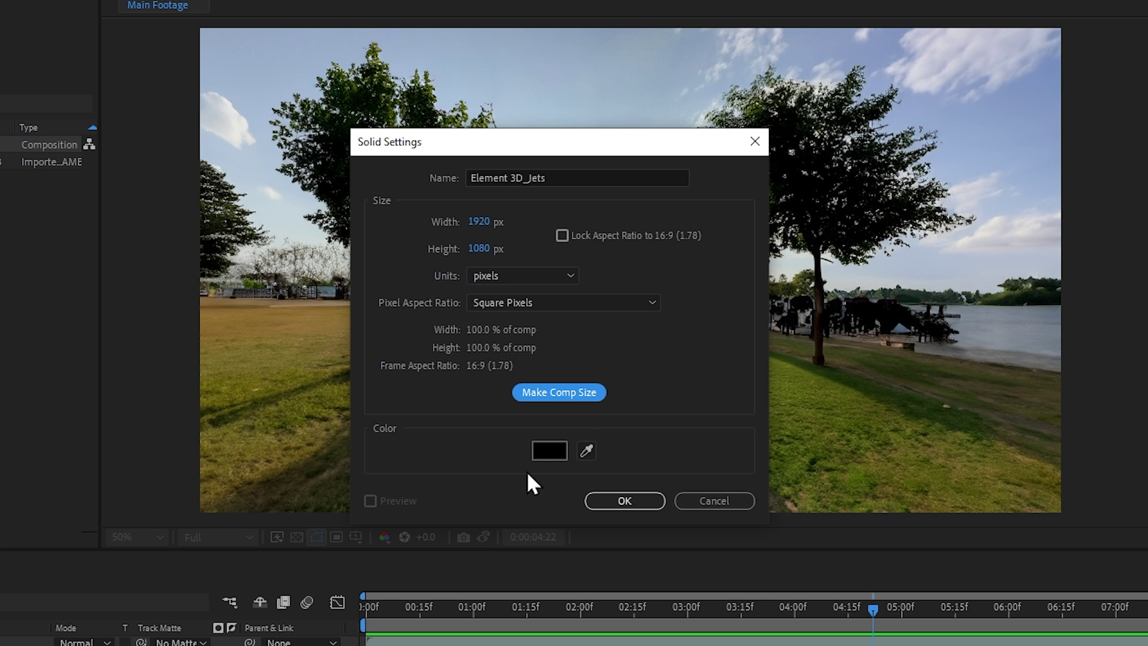
{"action": "left_click", "coordinate": [633, 504]}
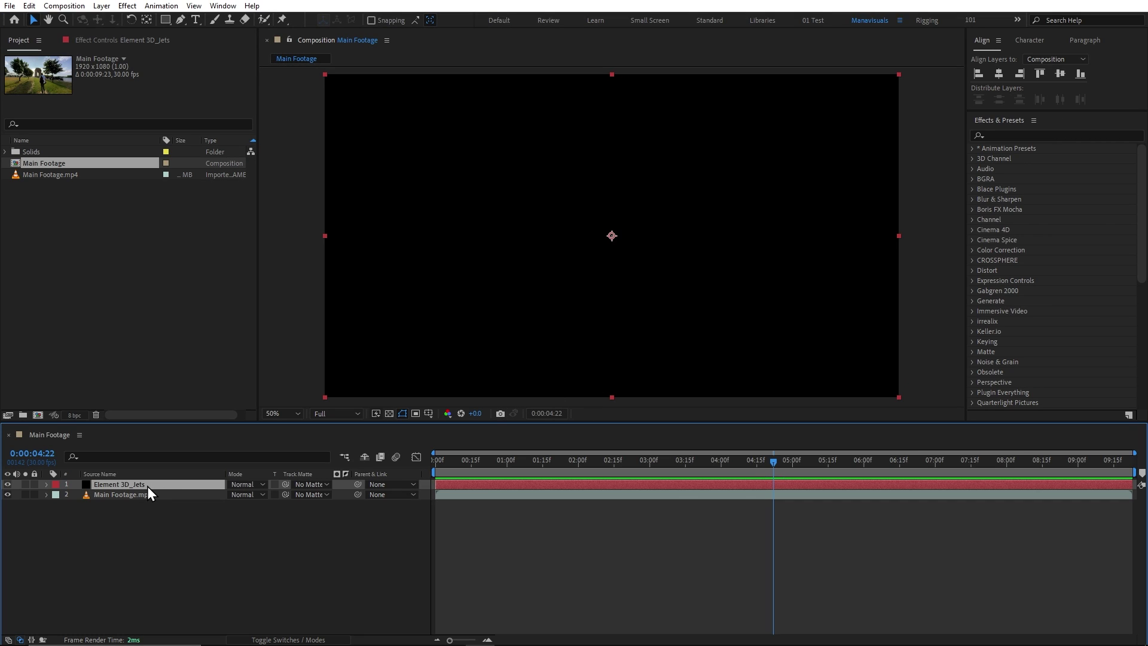
Apply the Element effect to the solid through the effect search.
{"action": "key", "text": "ctrl+space"}
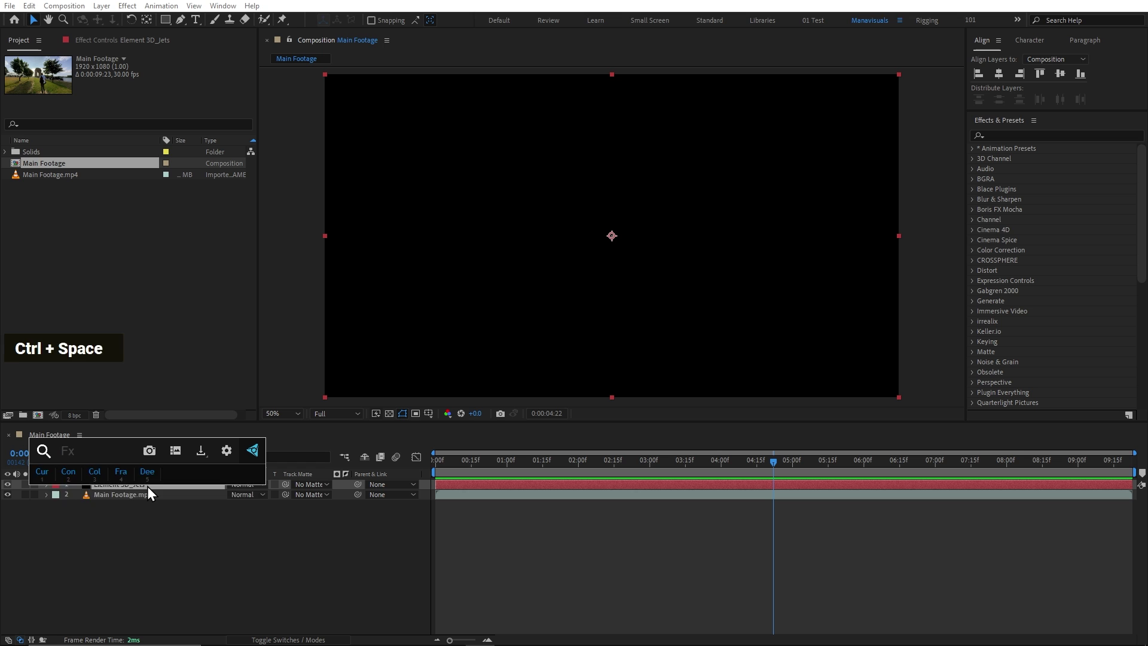
{"action": "type", "text": "eleme"}
{"action": "key", "text": "Return"}
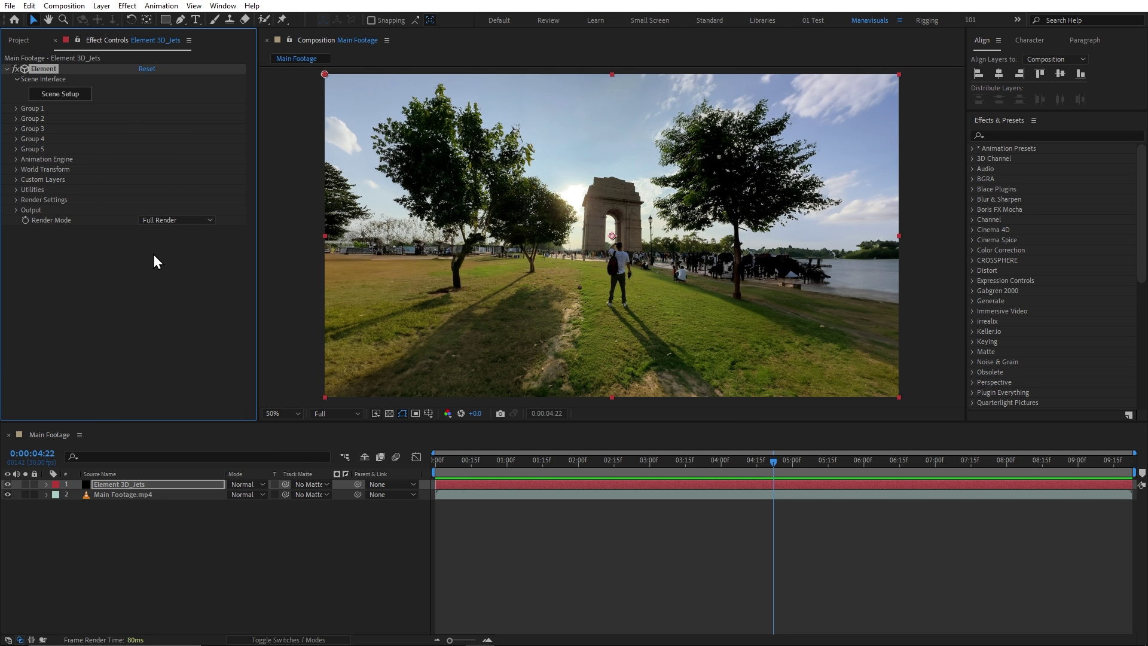
Import fighteJet.obj from the Jet Model folder into Element's Scene Setup.
{"action": "left_click", "coordinate": [60, 96]}
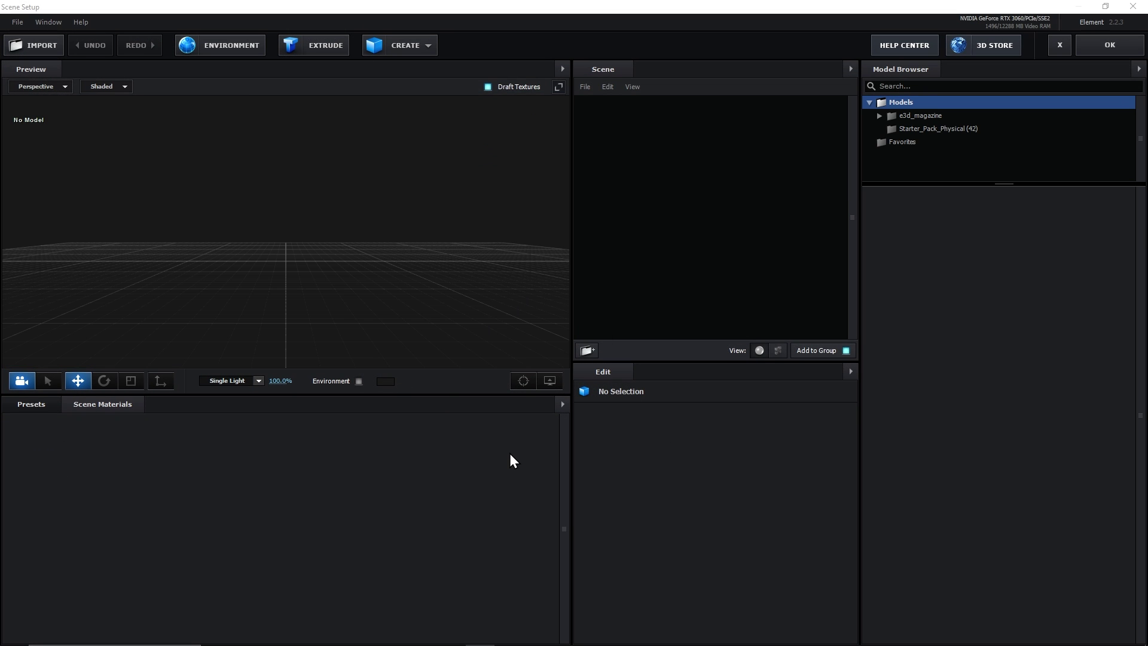
{"action": "left_click", "coordinate": [1138, 70]}
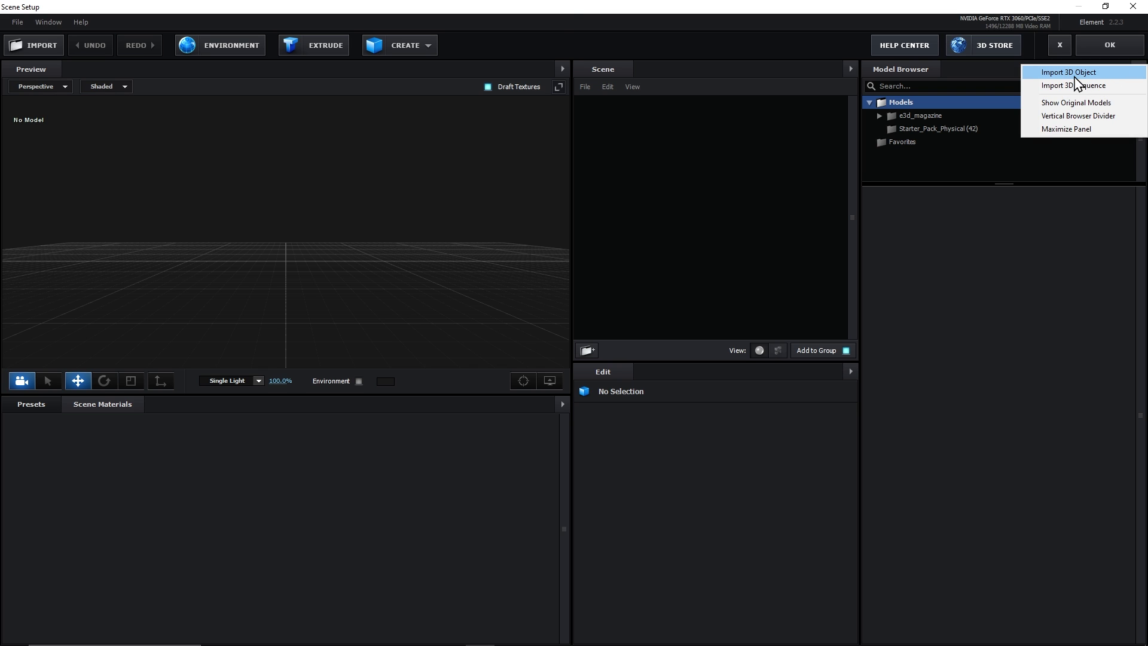
{"action": "left_click", "coordinate": [1074, 76]}
{"action": "key", "text": "alt+d"}
{"action": "key", "text": "Return"}
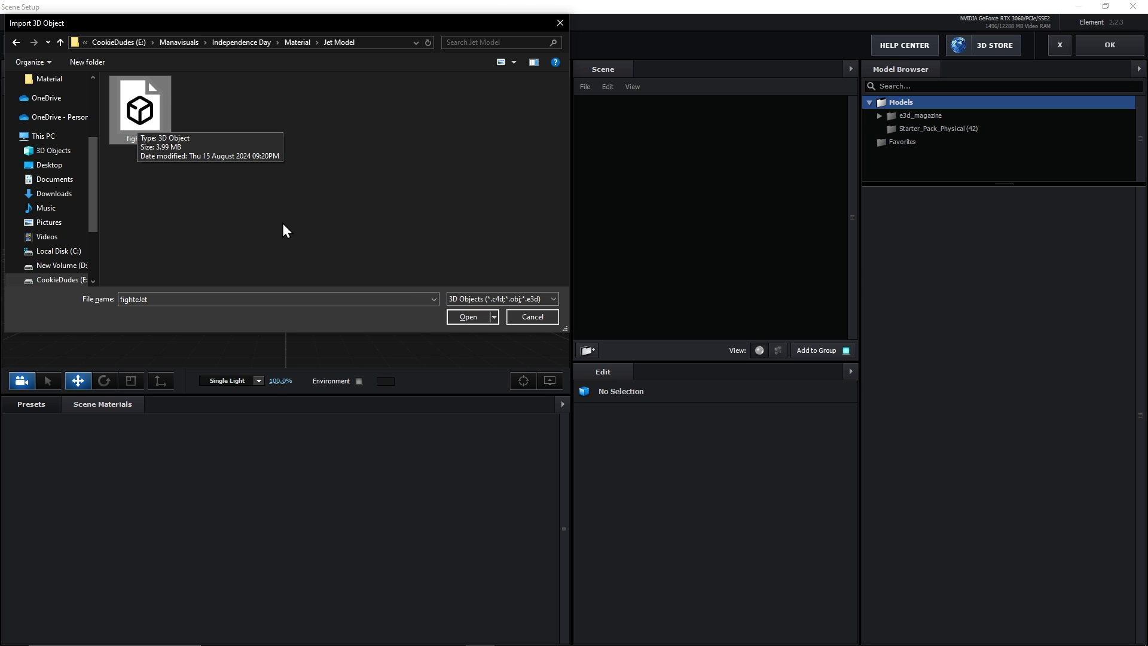
{"action": "left_click", "coordinate": [468, 317]}
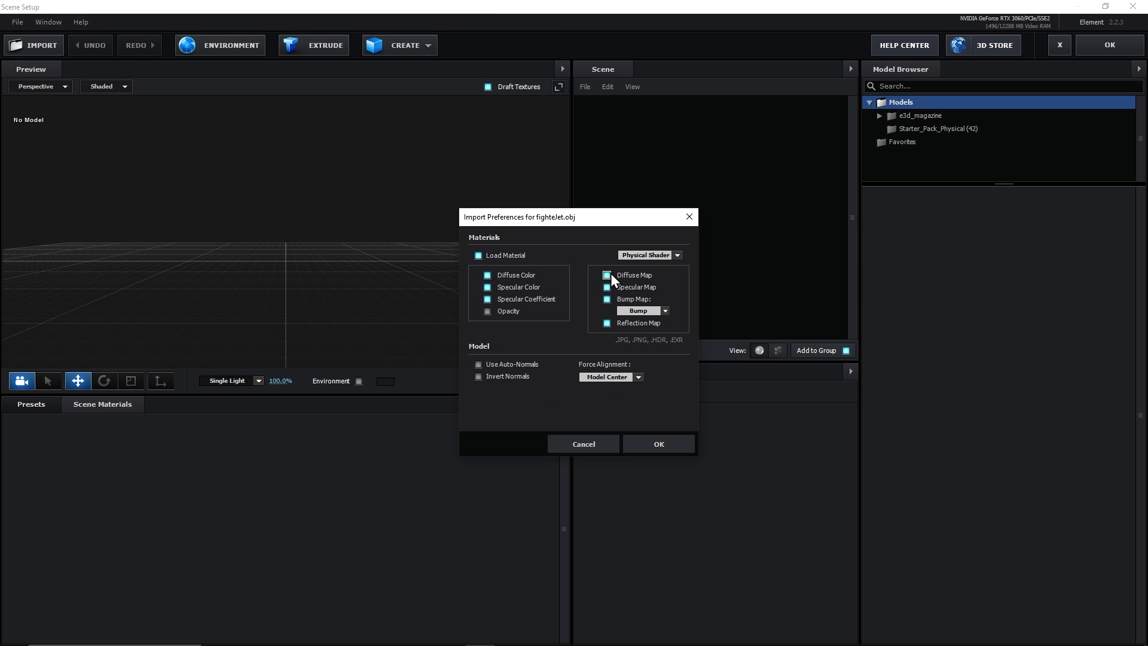
{"action": "left_click", "coordinate": [653, 445]}
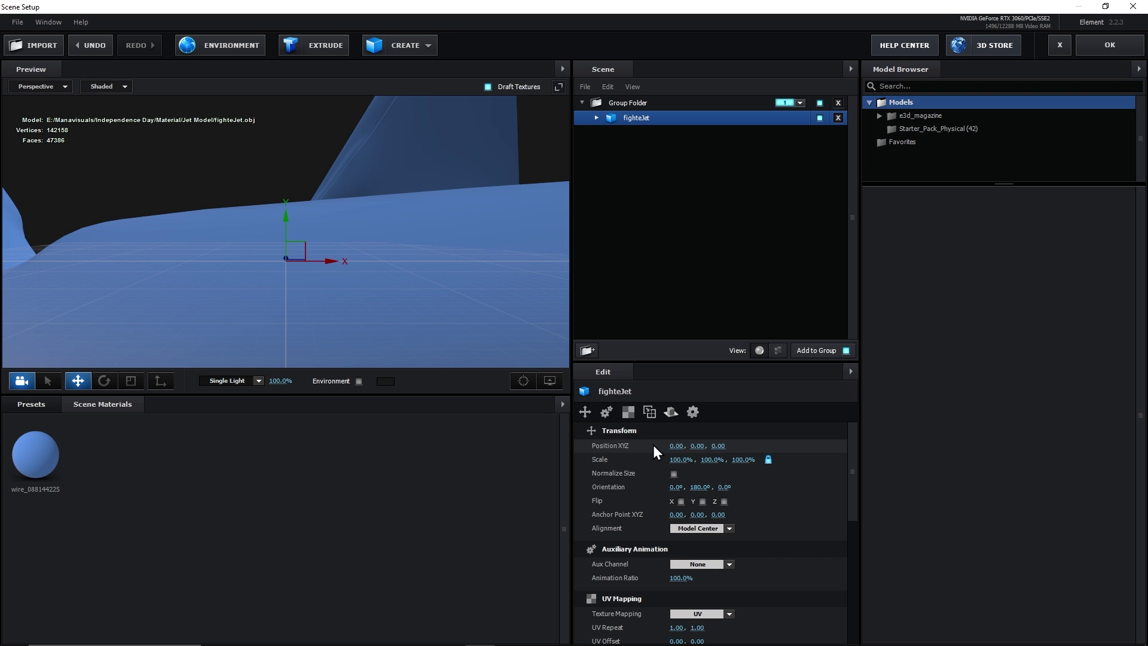
Enable Normalize Size so the jet sits small on the grid.
{"action": "scroll", "coordinate": [290, 268], "scroll_direction": "up", "scroll_amount": 5}
{"action": "scroll", "coordinate": [289, 268], "scroll_direction": "down", "scroll_amount": 5}
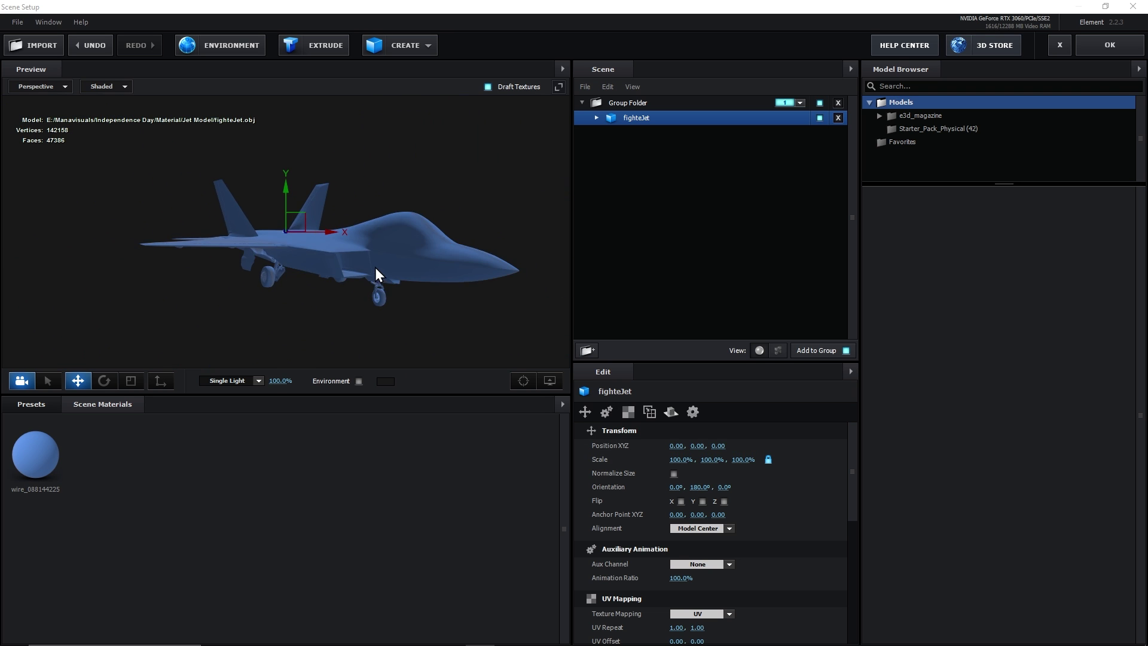
{"action": "left_click_drag", "start_coordinate": [375, 267], "coordinate": [252, 192]}
{"action": "scroll", "coordinate": [271, 235], "scroll_direction": "up", "scroll_amount": 6}
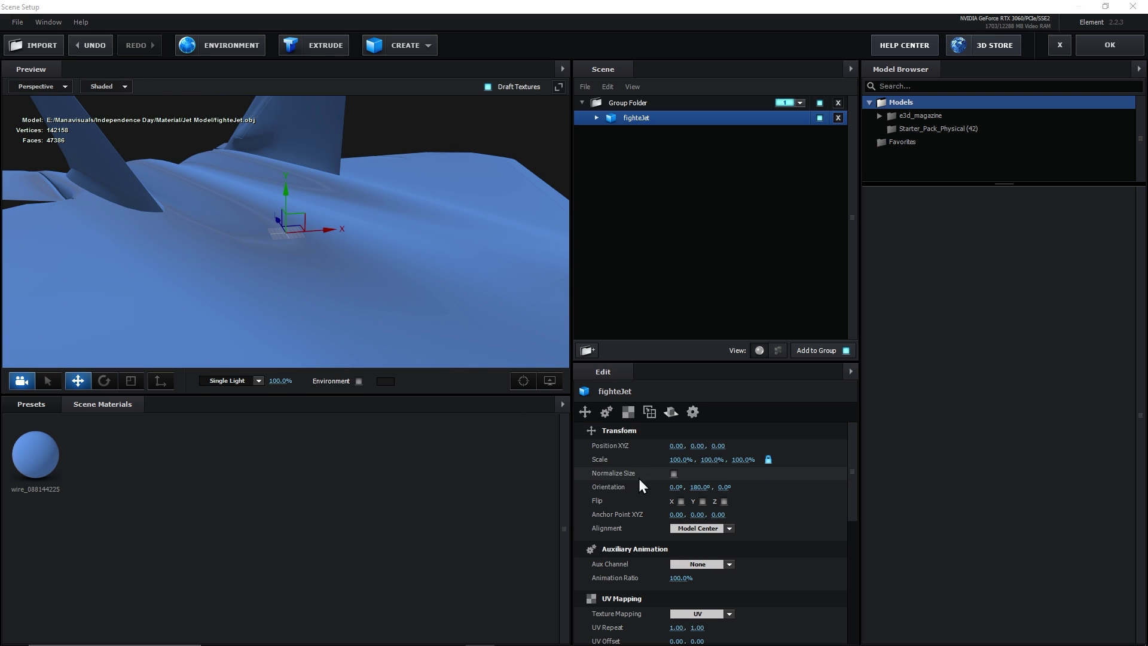
{"action": "left_click", "coordinate": [674, 473]}
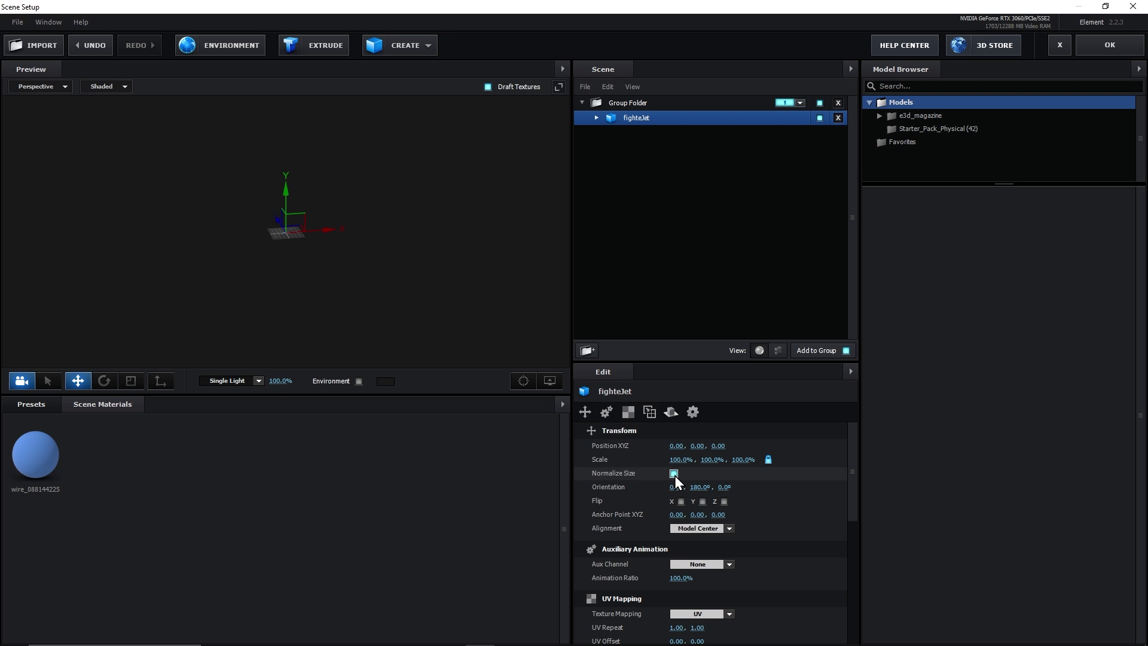
{"action": "scroll", "coordinate": [354, 243], "scroll_direction": "up", "scroll_amount": 4}
{"action": "left_click_drag", "start_coordinate": [354, 243], "coordinate": [384, 225]}
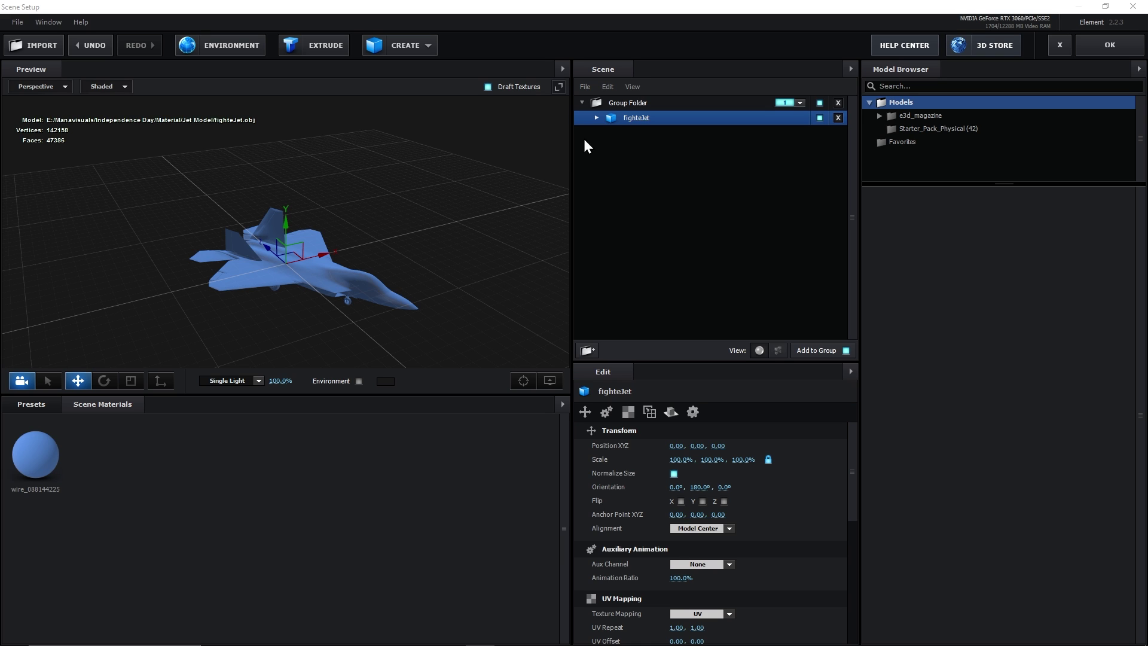
Load AM84_013_F22_Diff as the diffuse texture of the wire_088144225 material.
{"action": "left_click", "coordinate": [597, 118]}
{"action": "left_click", "coordinate": [670, 133]}
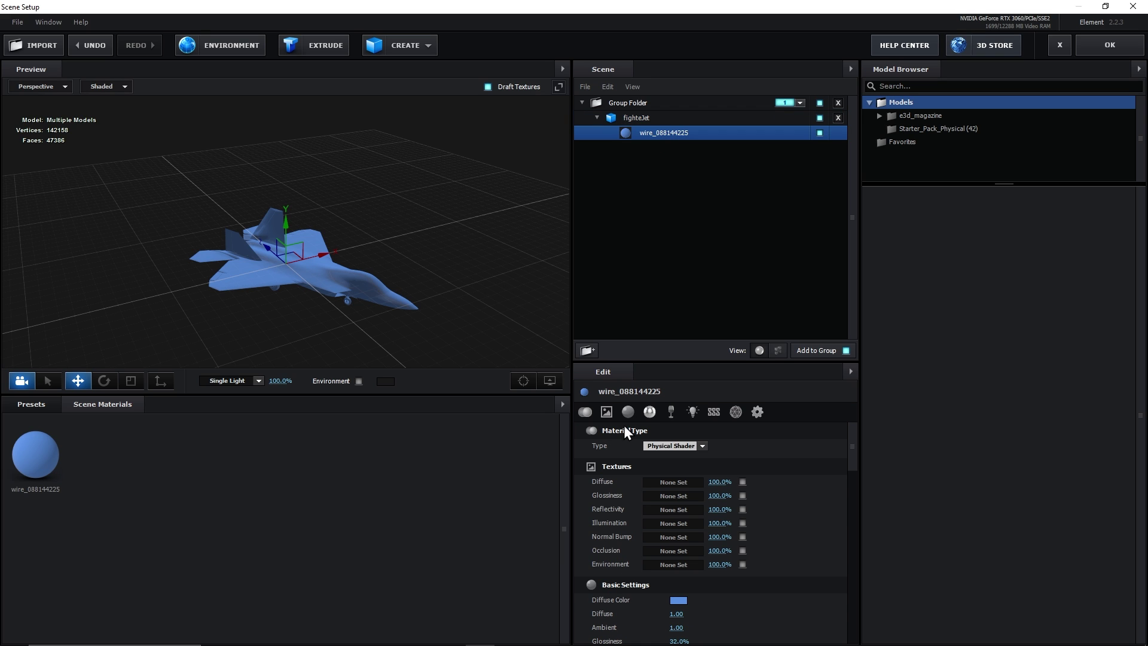
{"action": "left_click", "coordinate": [669, 482]}
{"action": "left_click", "coordinate": [739, 412]}
{"action": "key", "text": "alt+d"}
{"action": "type", "text": "E:\\Manavisuals\\Independence Day\\Material\\Jet Model"}
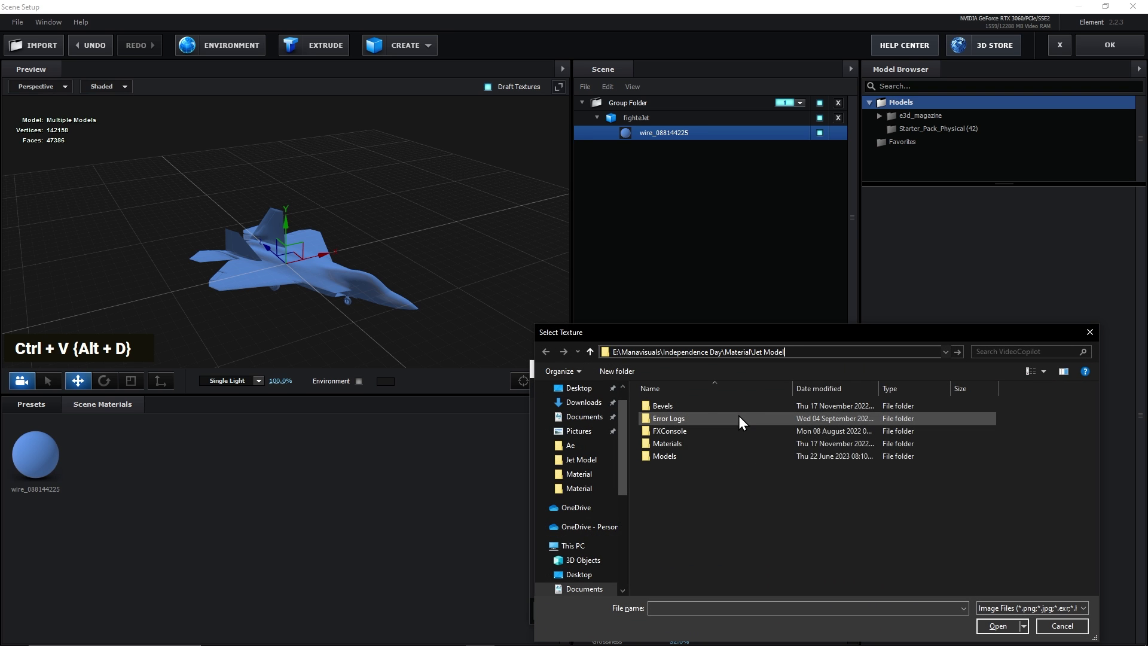
{"action": "key", "text": "Return"}
{"action": "left_click", "coordinate": [744, 427]}
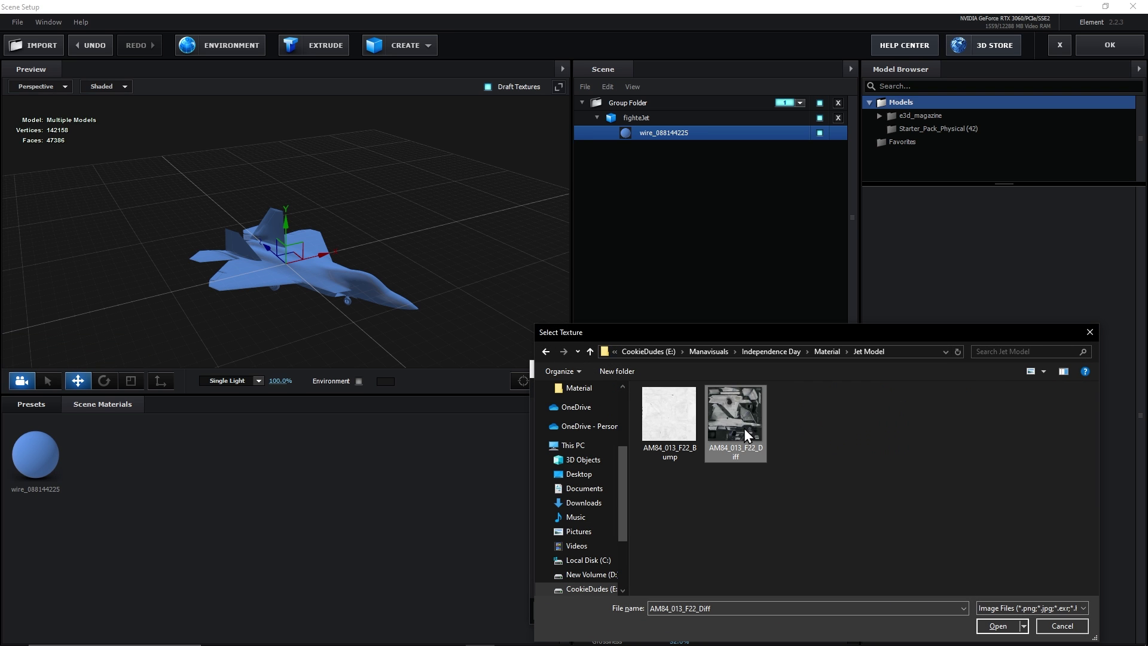
{"action": "left_click", "coordinate": [1003, 626]}
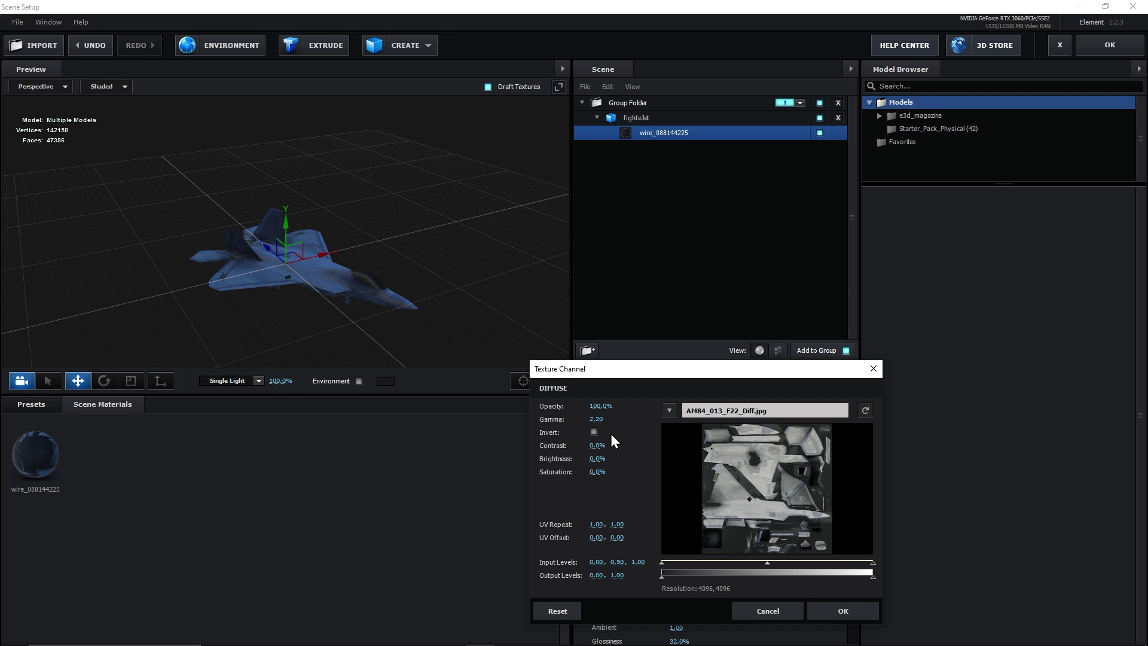
{"action": "left_click", "coordinate": [833, 610]}
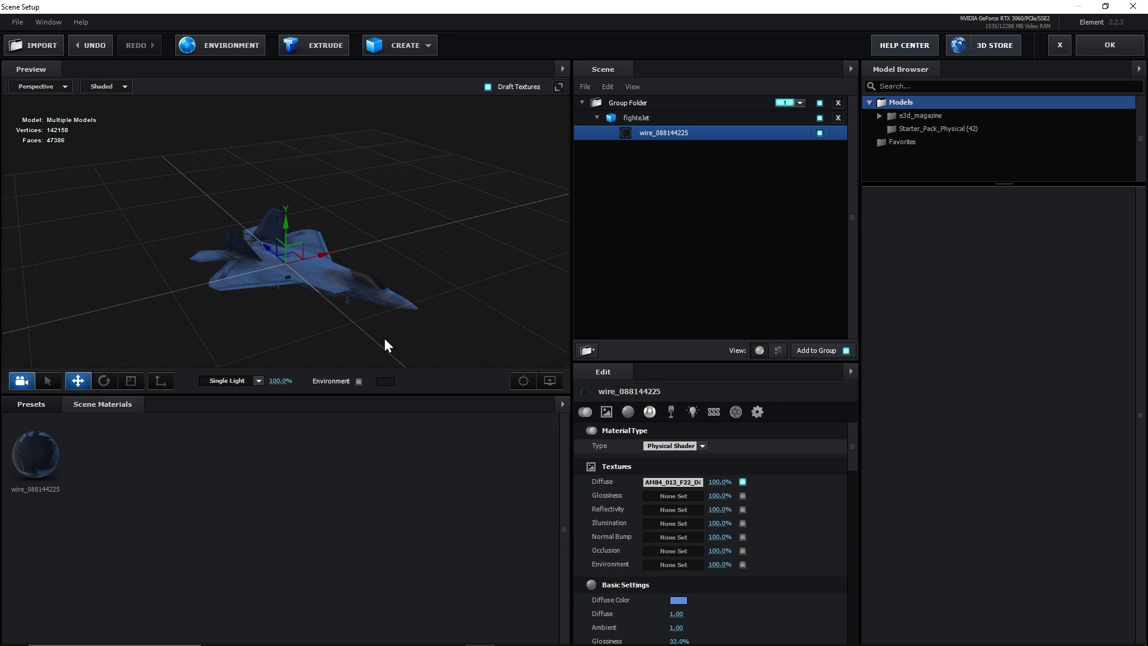
{"action": "left_click_drag", "start_coordinate": [384, 338], "coordinate": [318, 312]}
{"action": "scroll", "coordinate": [317, 312], "scroll_direction": "up", "scroll_amount": 3}
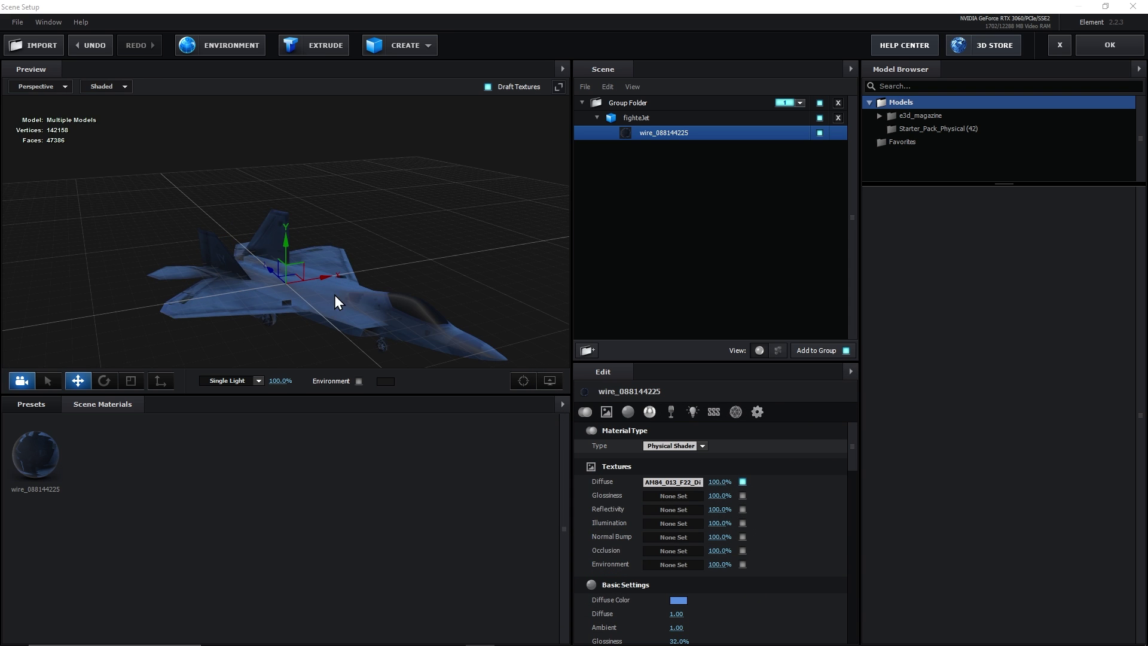
{"action": "left_click_drag", "start_coordinate": [458, 290], "coordinate": [457, 210]}
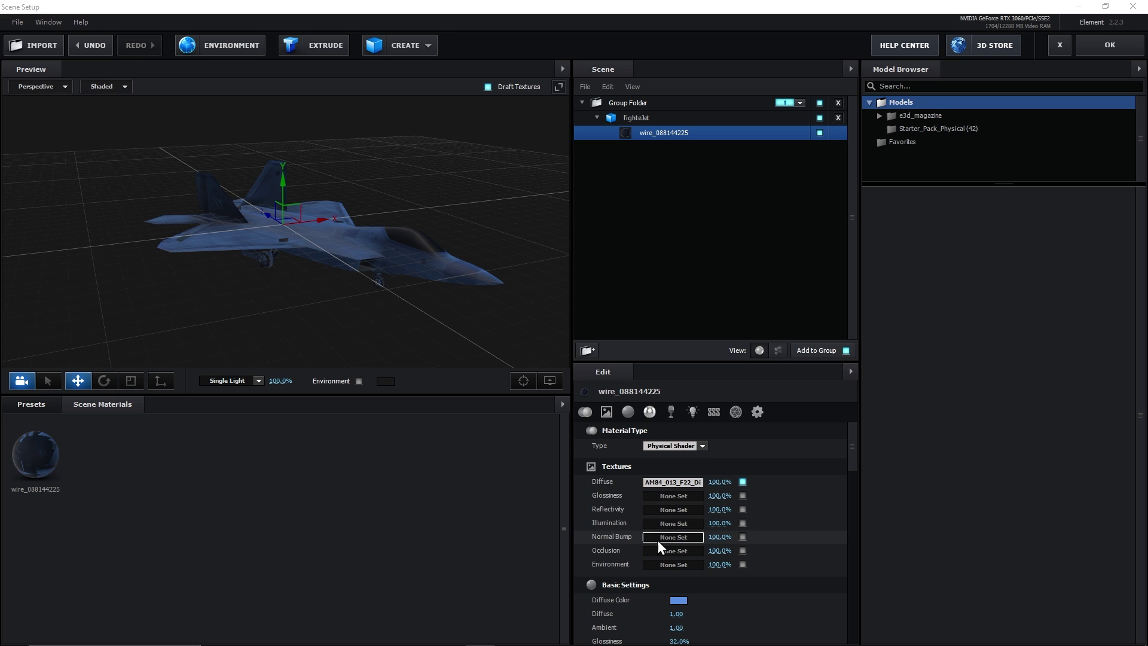
Load AM84_013_F22_Bump as the material's Normal Bump texture.
{"action": "left_click", "coordinate": [673, 537]}
{"action": "left_click", "coordinate": [737, 430]}
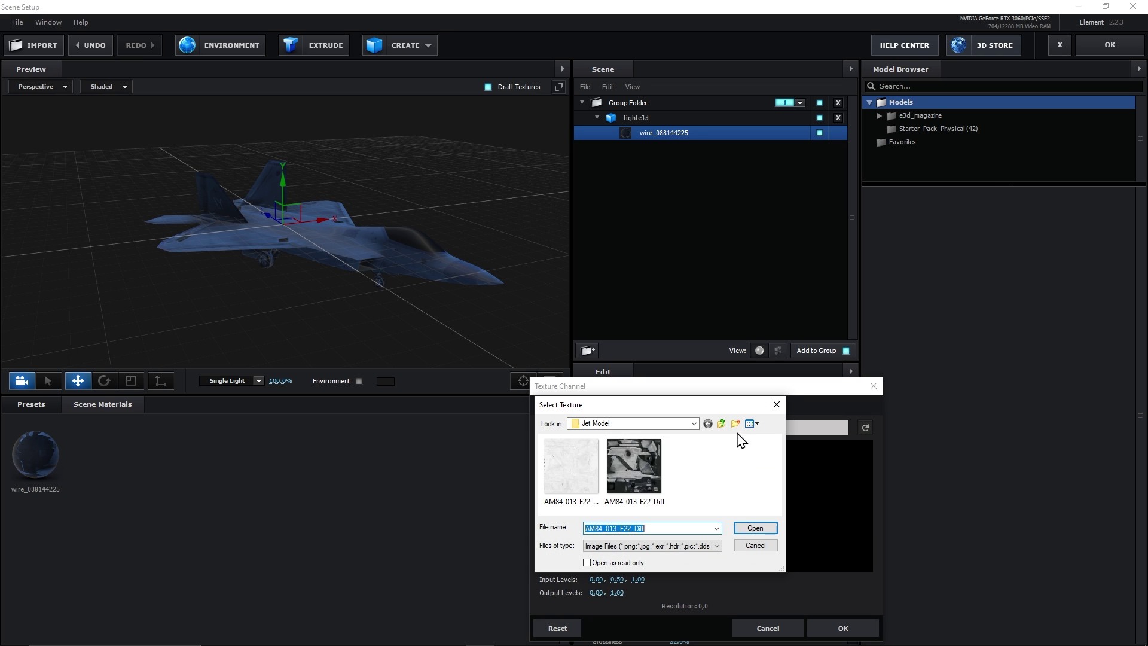
{"action": "left_click", "coordinate": [586, 478]}
{"action": "left_click", "coordinate": [752, 530]}
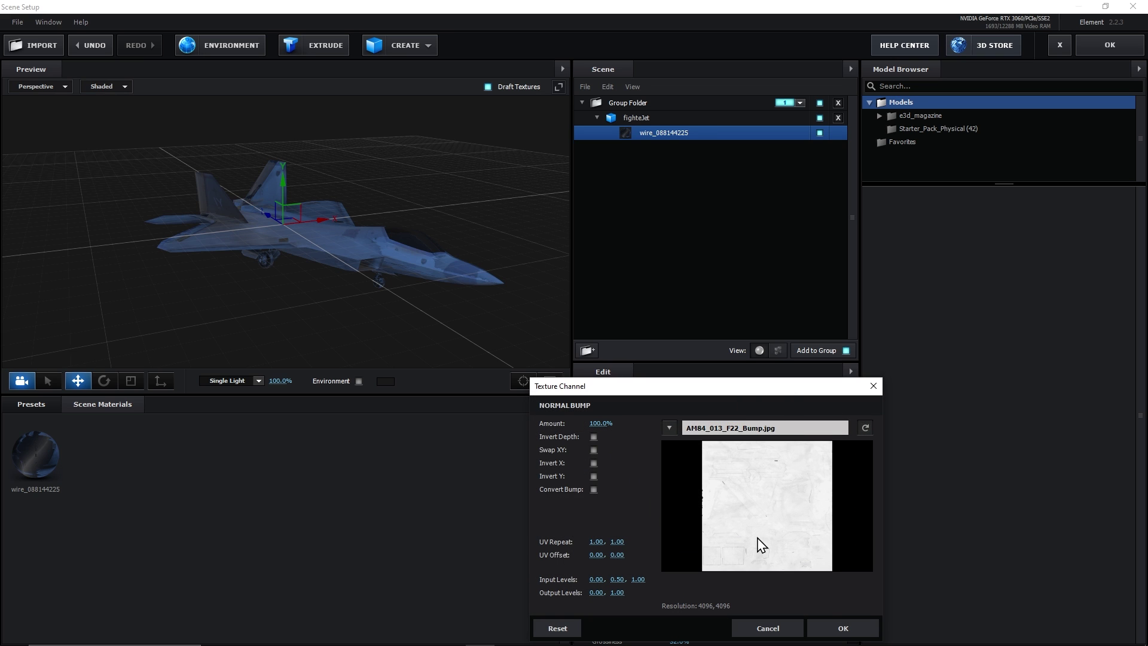
{"action": "left_click", "coordinate": [841, 628]}
{"action": "left_click_drag", "start_coordinate": [370, 309], "coordinate": [333, 302]}
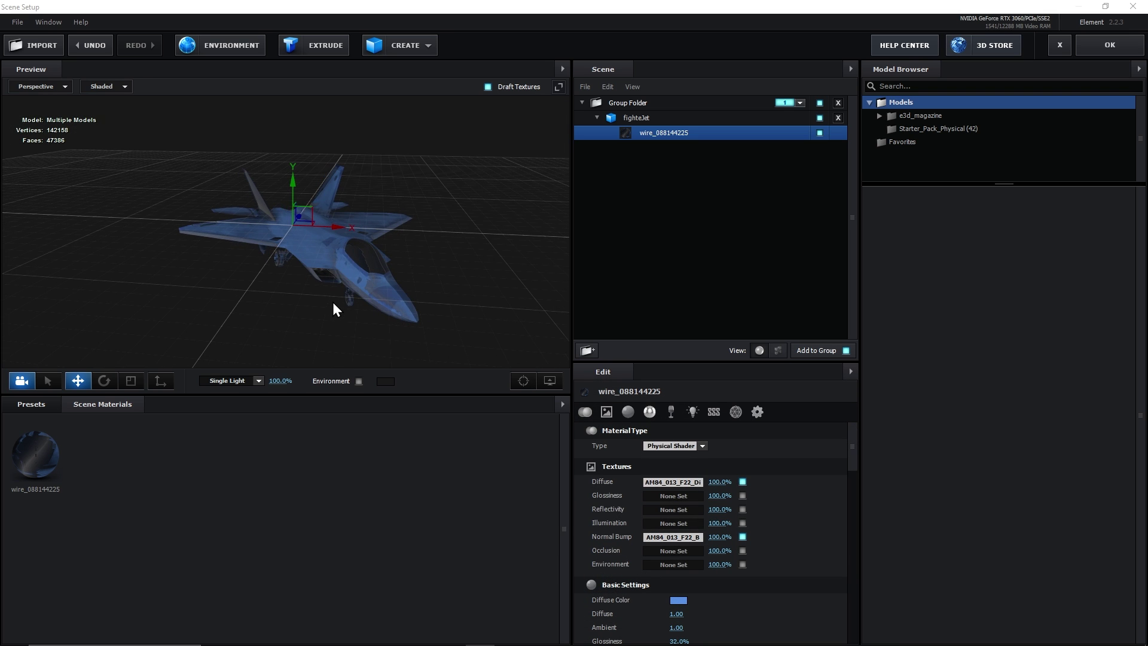
{"action": "scroll", "coordinate": [601, 583], "scroll_direction": "down", "scroll_amount": 2}
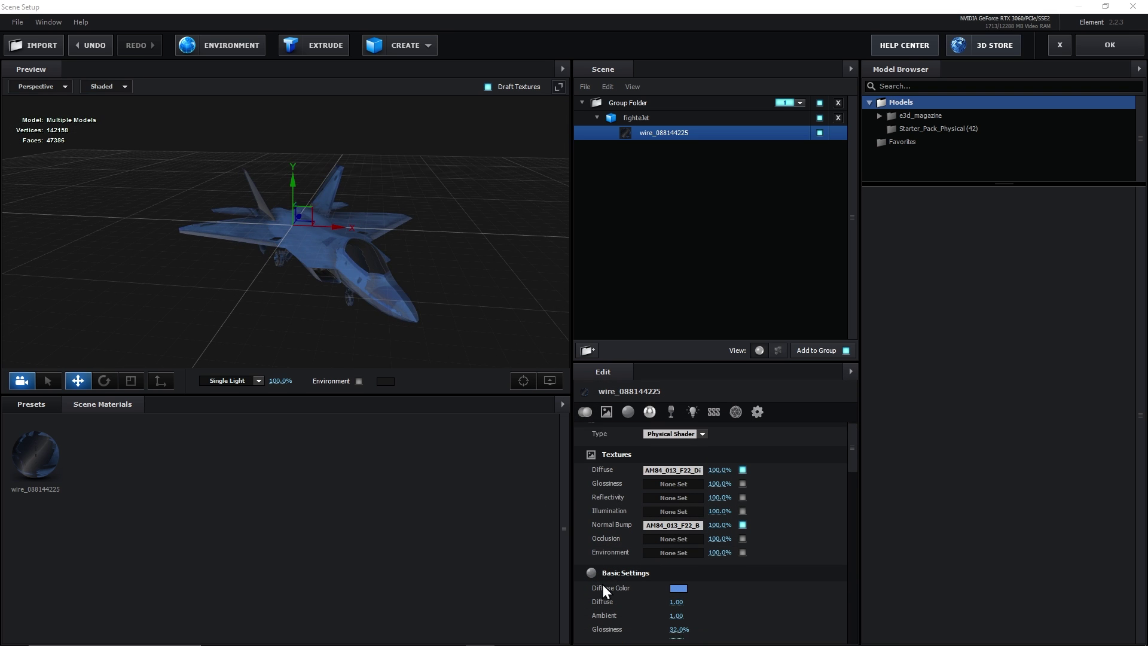
Change the jet material's diffuse colour to light grey.
{"action": "left_click", "coordinate": [678, 558]}
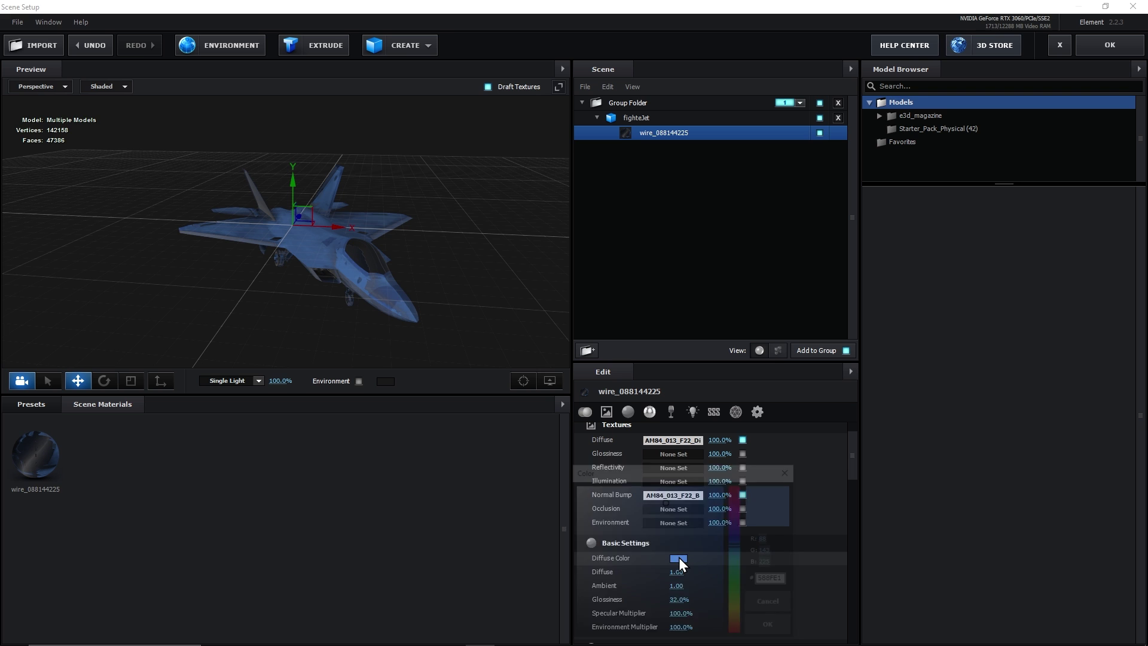
{"action": "mouse_move", "coordinate": [665, 503]}
{"action": "left_mouse_down"}
{"action": "mouse_move", "coordinate": [565, 504]}
{"action": "mouse_move", "coordinate": [573, 514]}
{"action": "left_mouse_up"}
{"action": "left_click", "coordinate": [770, 627]}
{"action": "left_click_drag", "start_coordinate": [508, 335], "coordinate": [321, 234]}
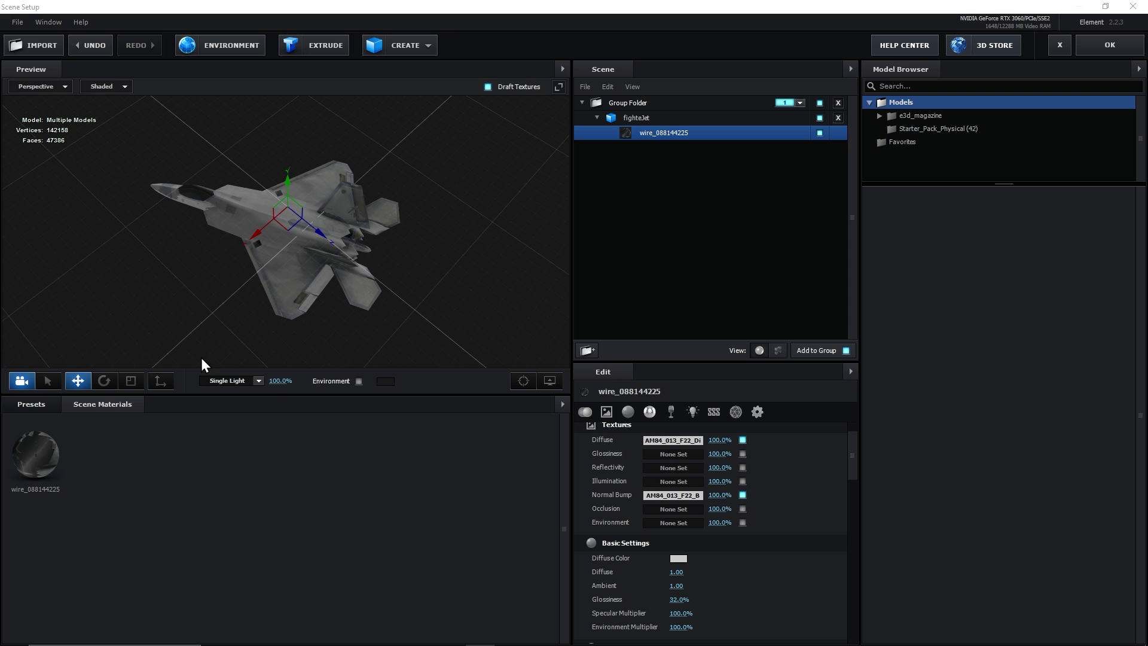
Rotate the jet and move it along one axis with the gizmo.
{"action": "left_click", "coordinate": [161, 381]}
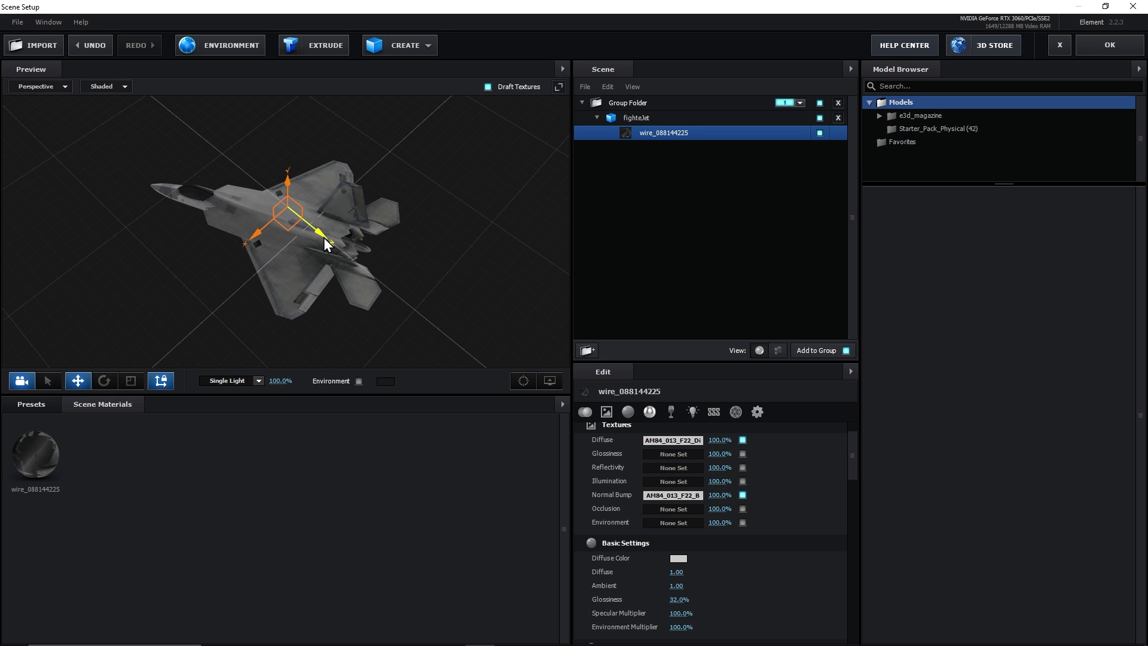
{"action": "left_click_drag", "start_coordinate": [352, 264], "coordinate": [278, 234]}
{"action": "scroll", "coordinate": [280, 231], "scroll_direction": "up", "scroll_amount": 5}
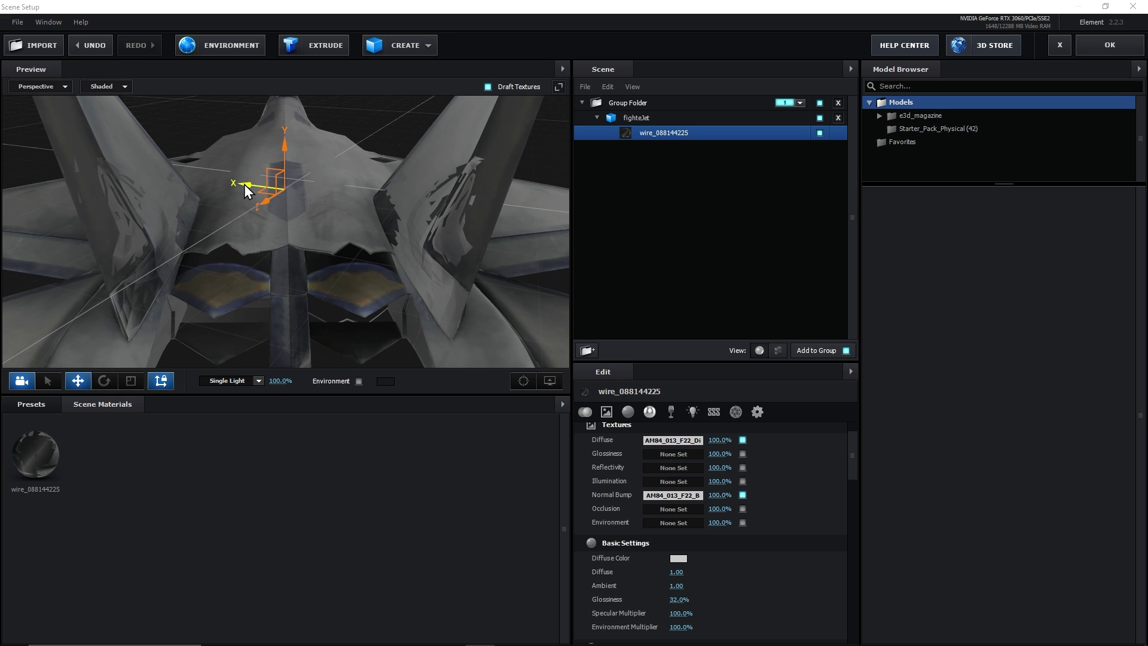
{"action": "left_click", "coordinate": [104, 381]}
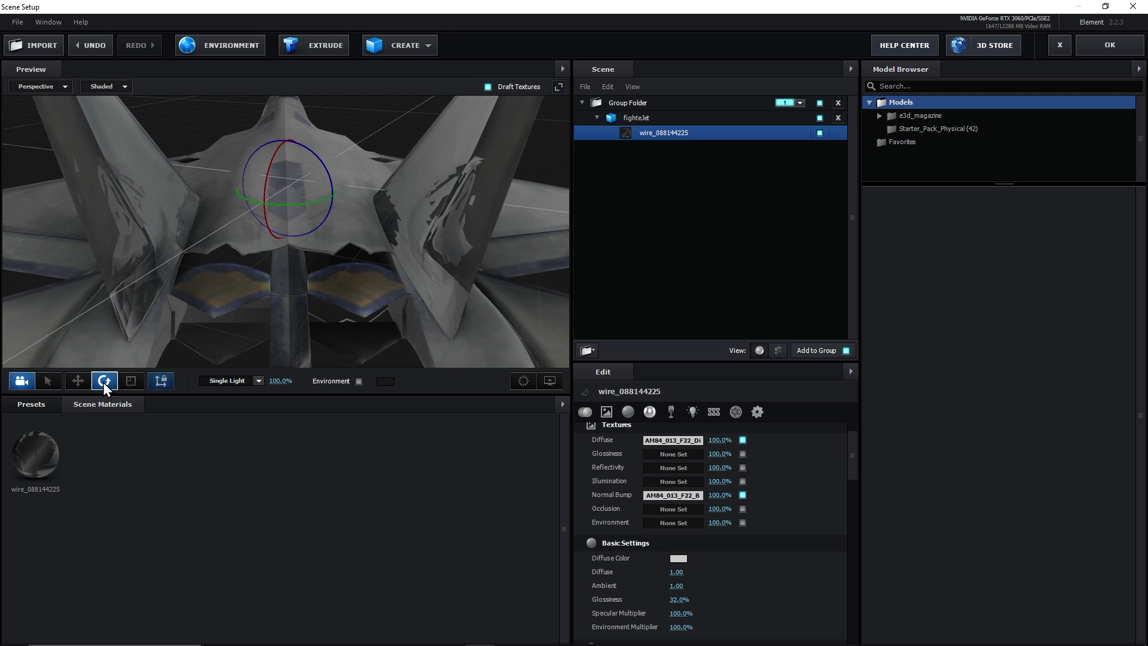
{"action": "left_click_drag", "start_coordinate": [286, 205], "coordinate": [343, 277]}
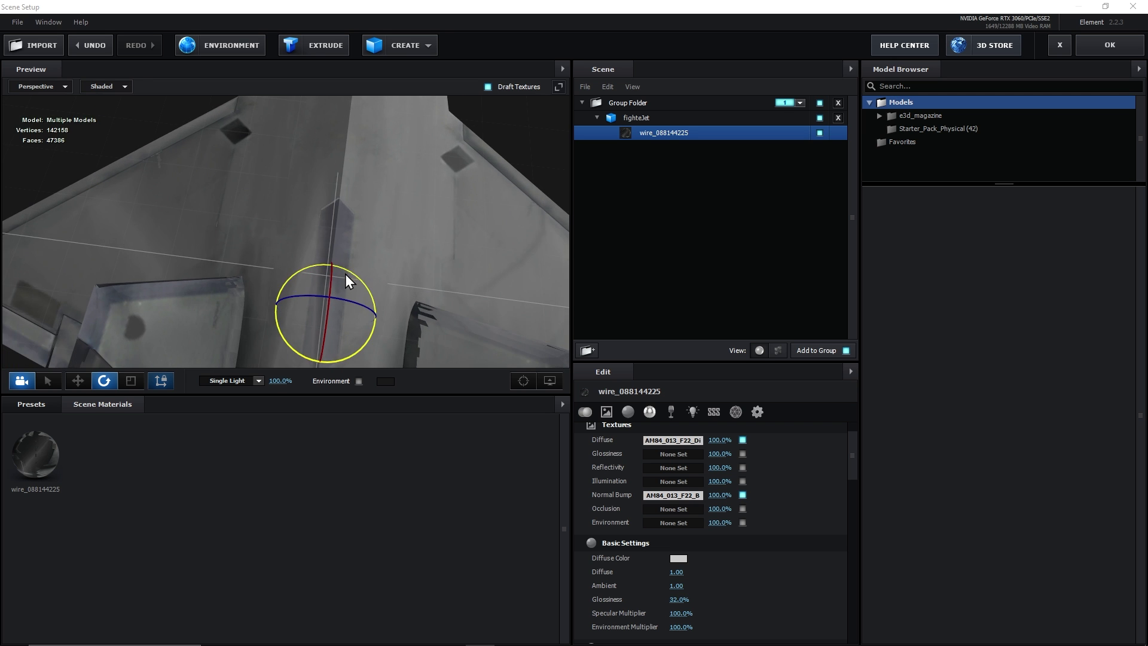
{"action": "left_click_drag", "start_coordinate": [379, 323], "coordinate": [305, 290]}
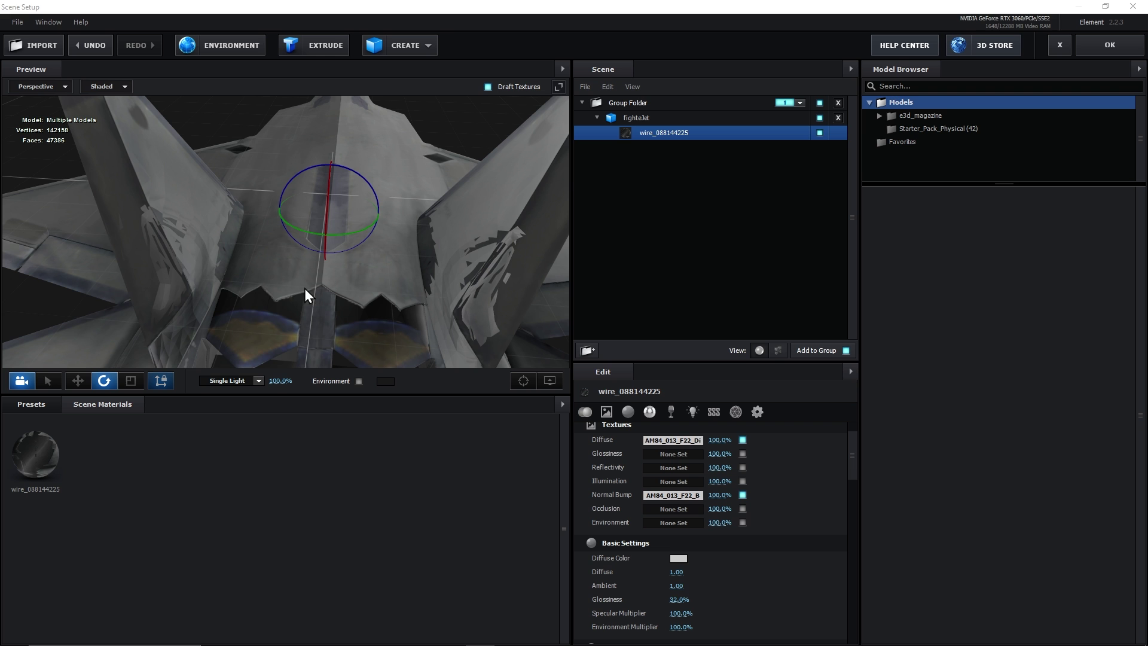
{"action": "left_click", "coordinate": [77, 381]}
{"action": "left_click", "coordinate": [159, 381]}
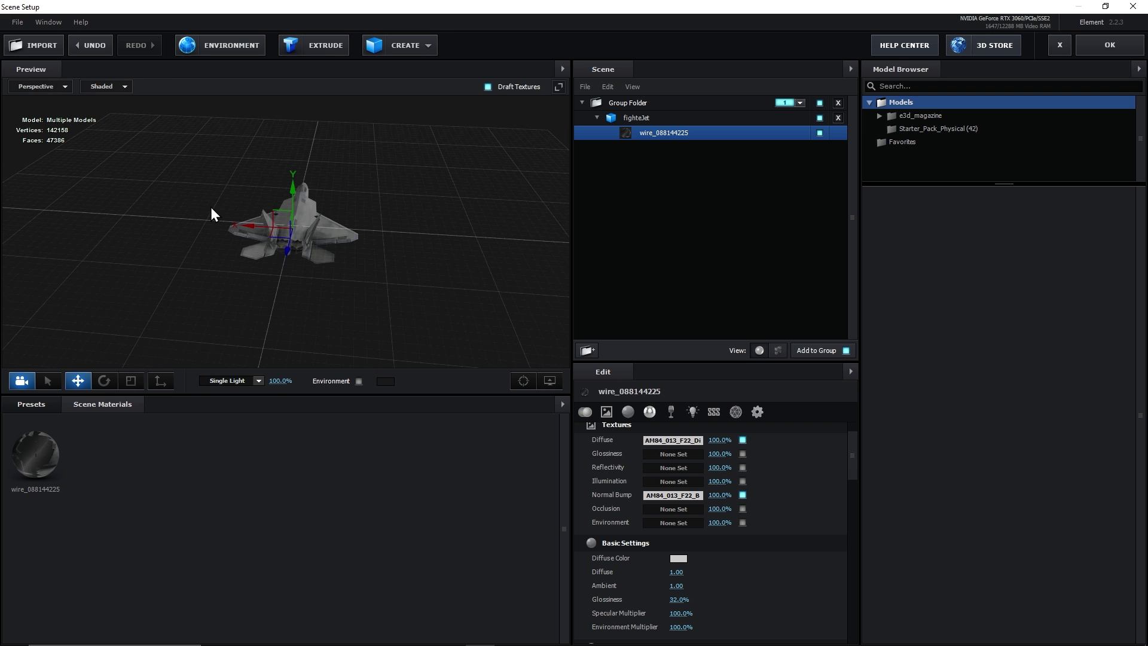
{"action": "left_click_drag", "start_coordinate": [216, 217], "coordinate": [461, 200]}
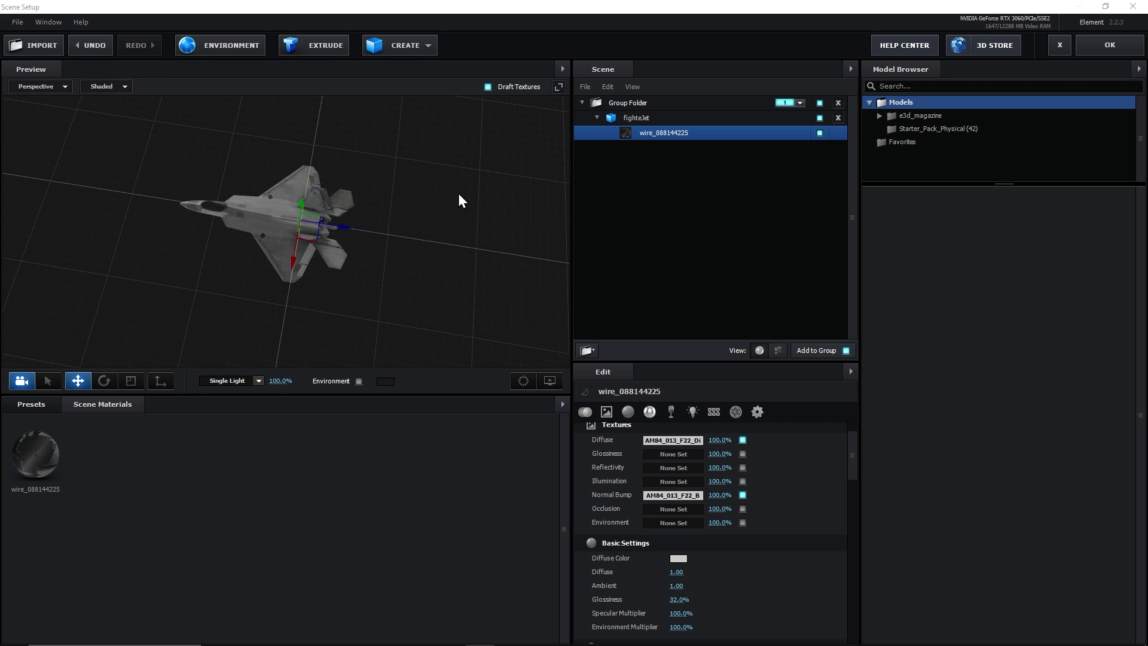
Apply the Element scene and check the jet over the footage at 100% zoom.
{"action": "left_click", "coordinate": [1107, 46]}
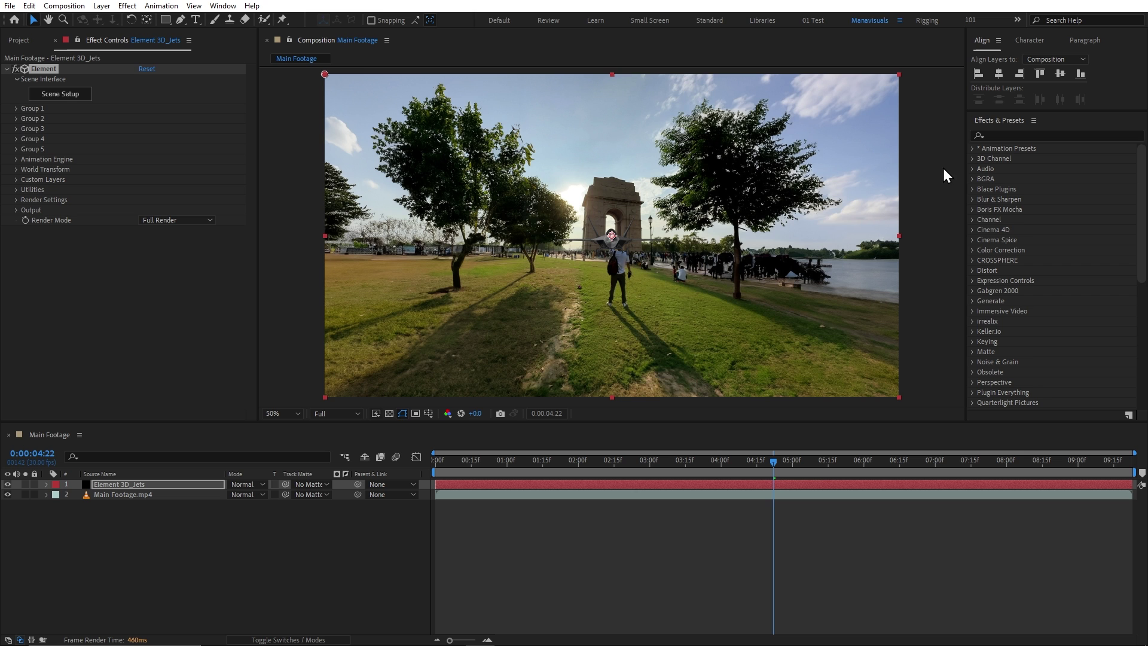
{"action": "key", "text": "period"}
{"action": "key", "text": "period"}
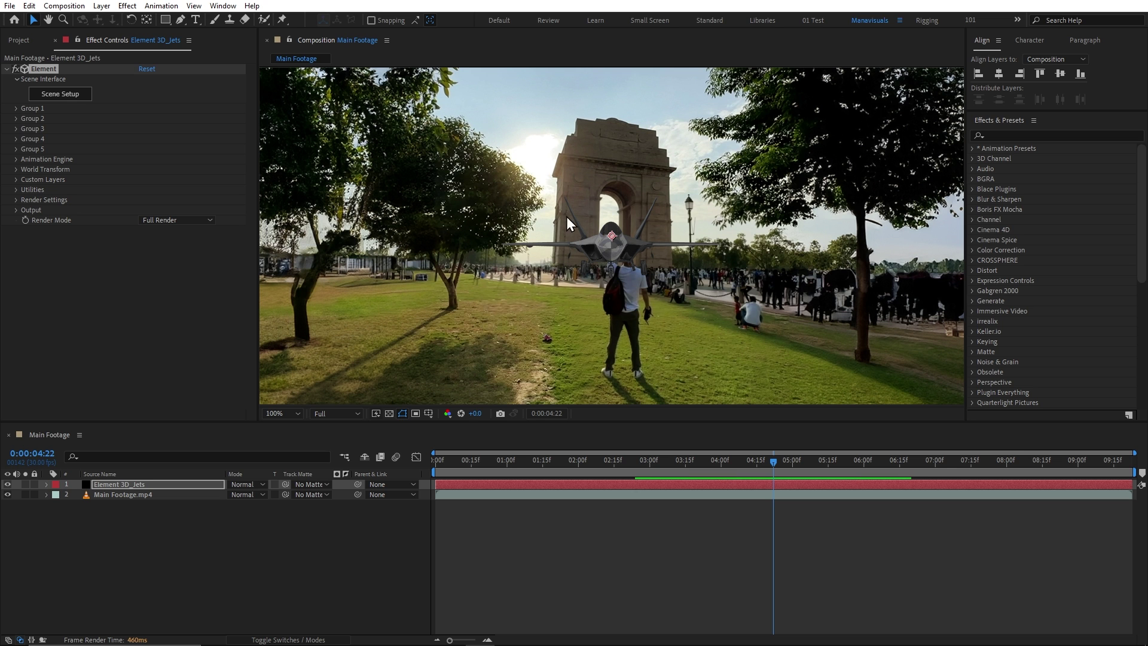
{"action": "key", "text": "comma"}
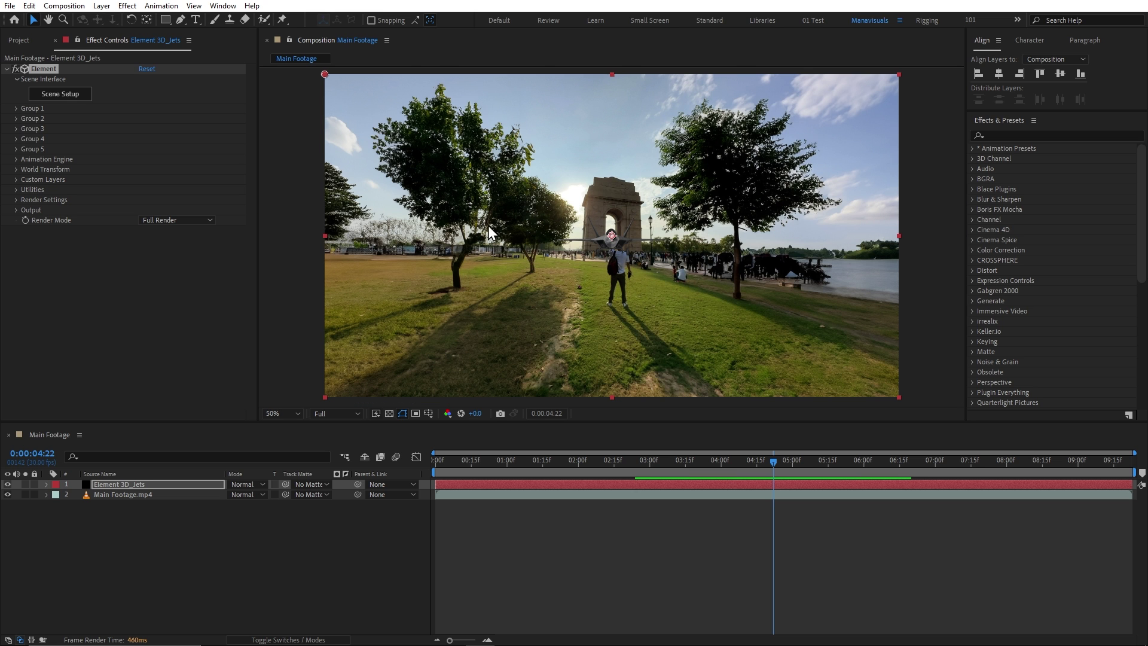
Create a Group 1 Null from Group Utilities, undo its test move, and show Transform.
{"action": "left_click", "coordinate": [16, 109]}
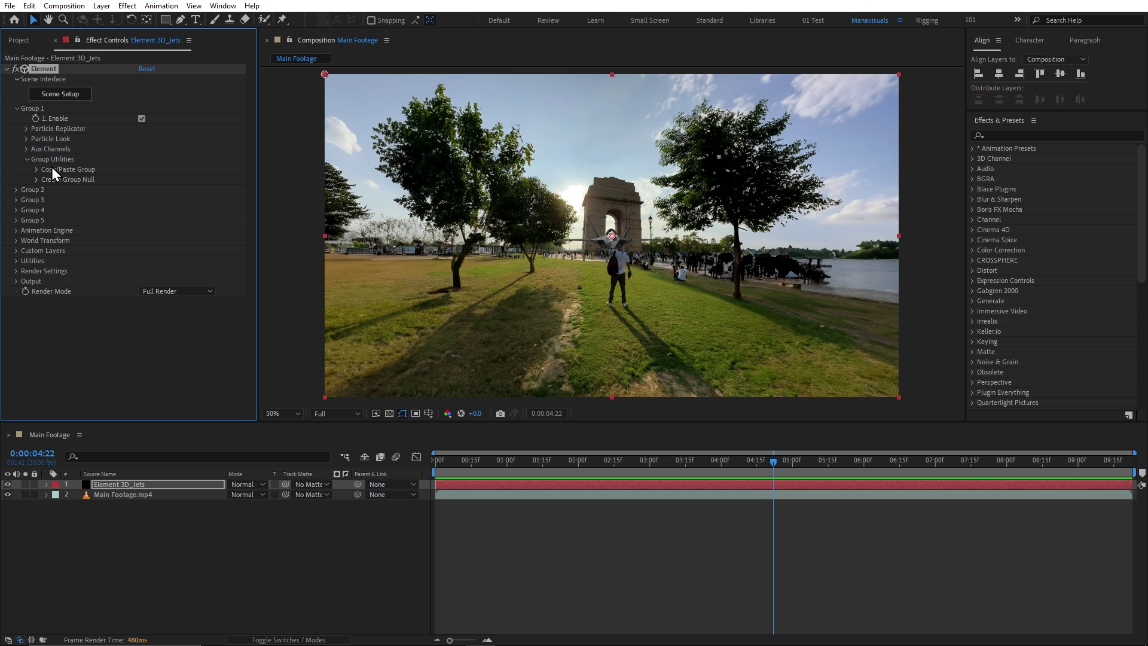
{"action": "left_click", "coordinate": [37, 179]}
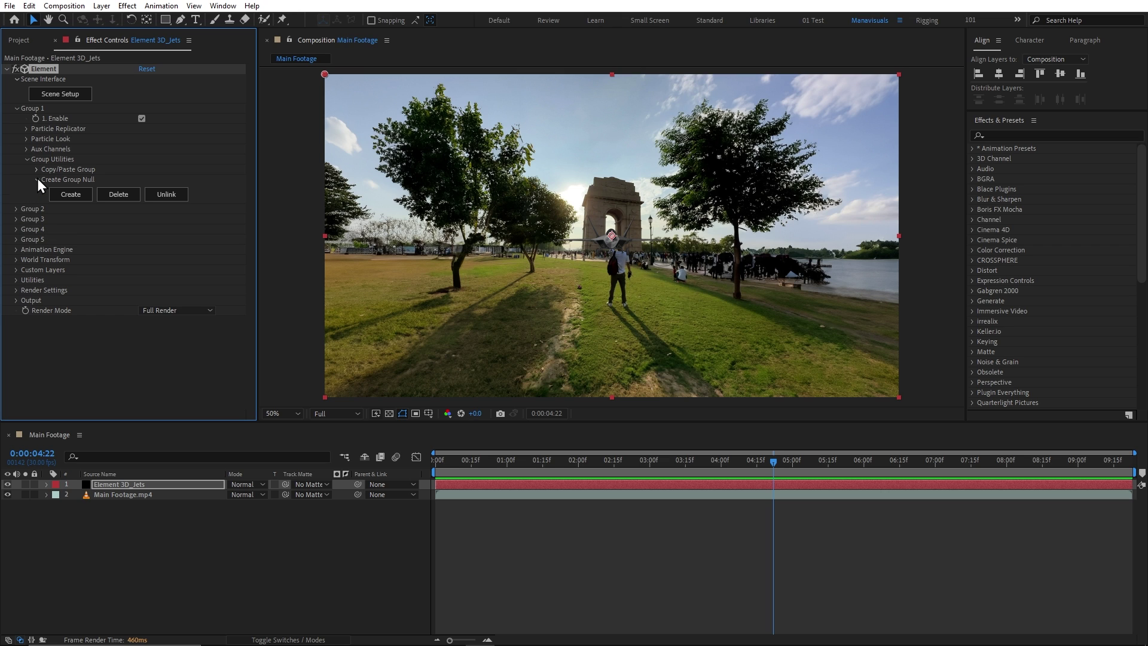
{"action": "left_click", "coordinate": [75, 200]}
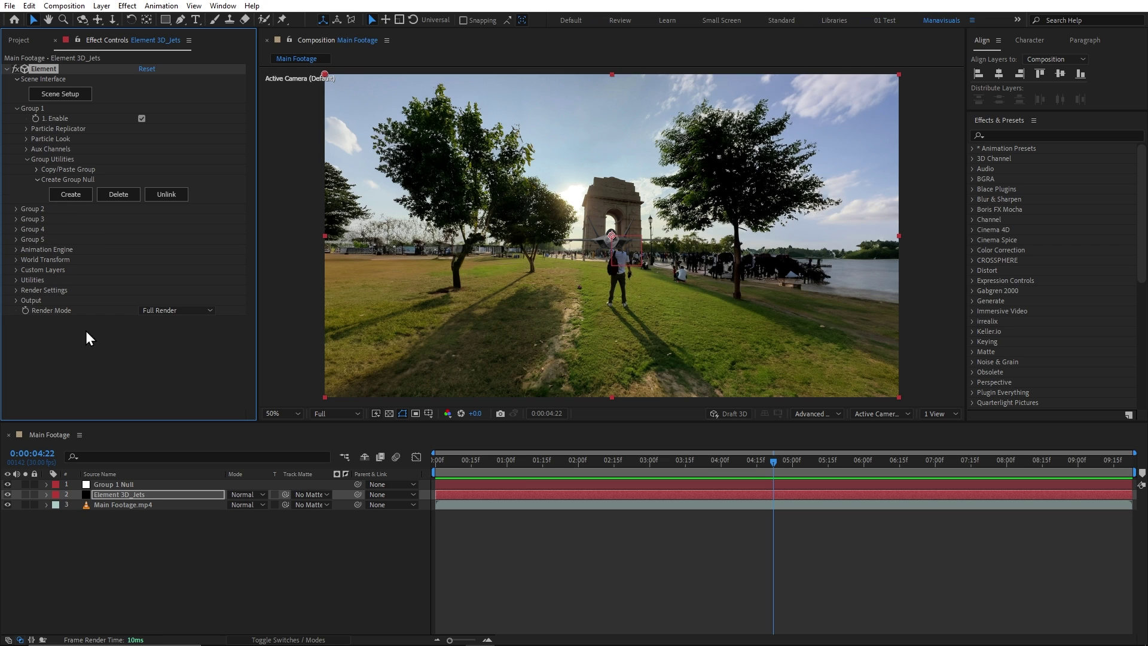
{"action": "left_click", "coordinate": [113, 485]}
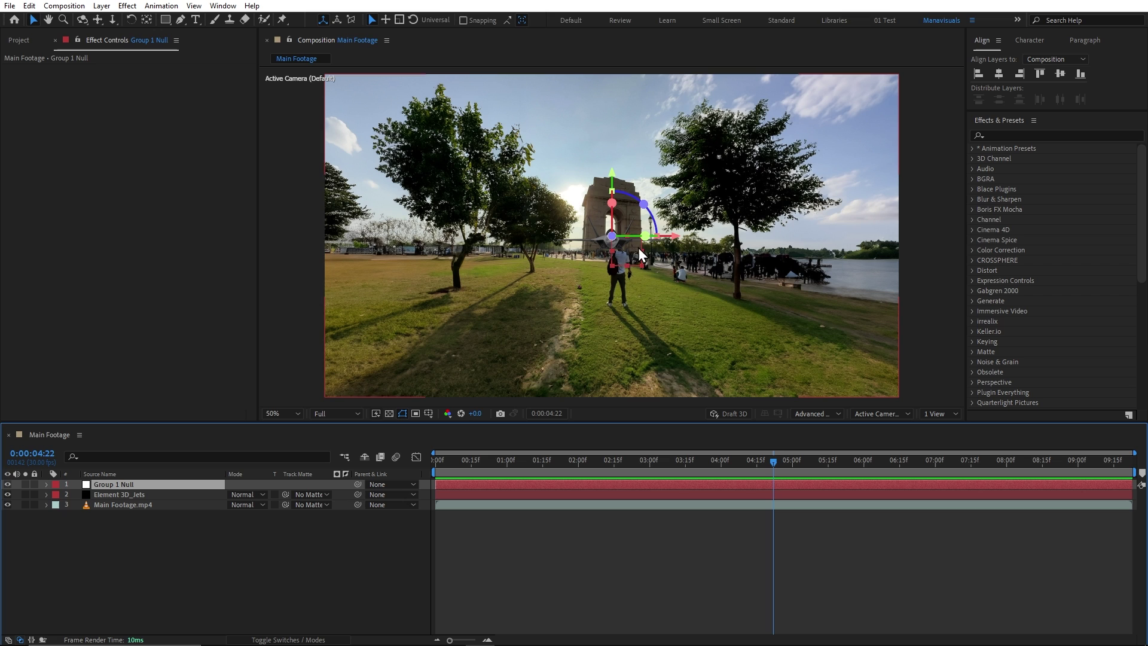
{"action": "left_click_drag", "start_coordinate": [637, 221], "coordinate": [834, 210]}
{"action": "key", "text": "ctrl+z"}
{"action": "key", "text": "ctrl+z"}
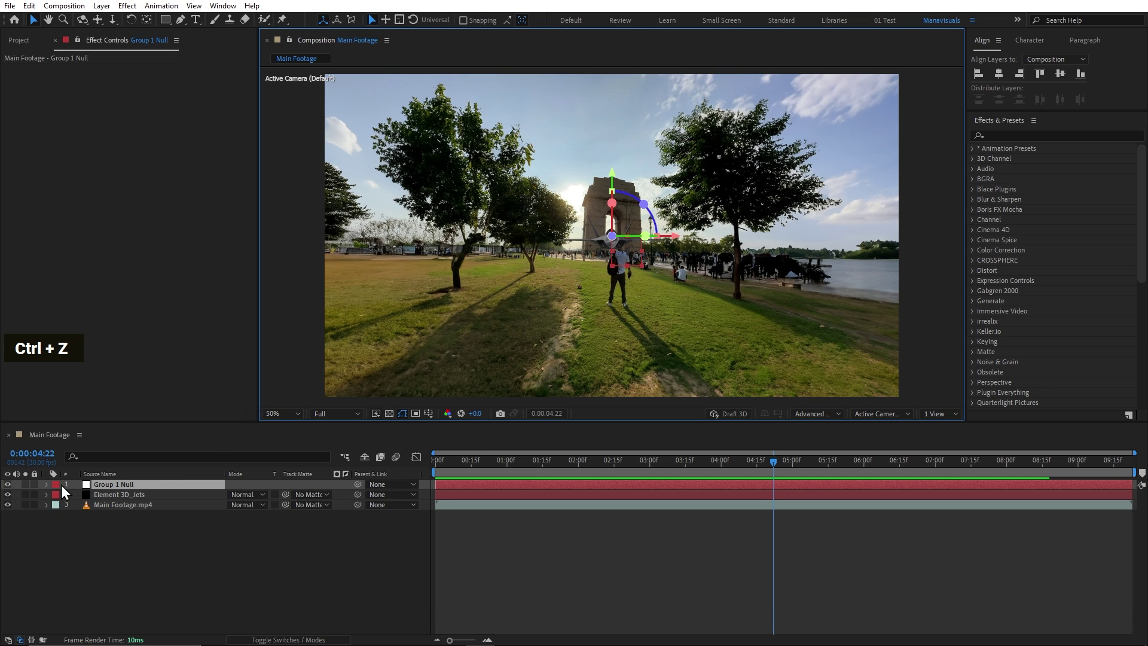
{"action": "left_click", "coordinate": [46, 485]}
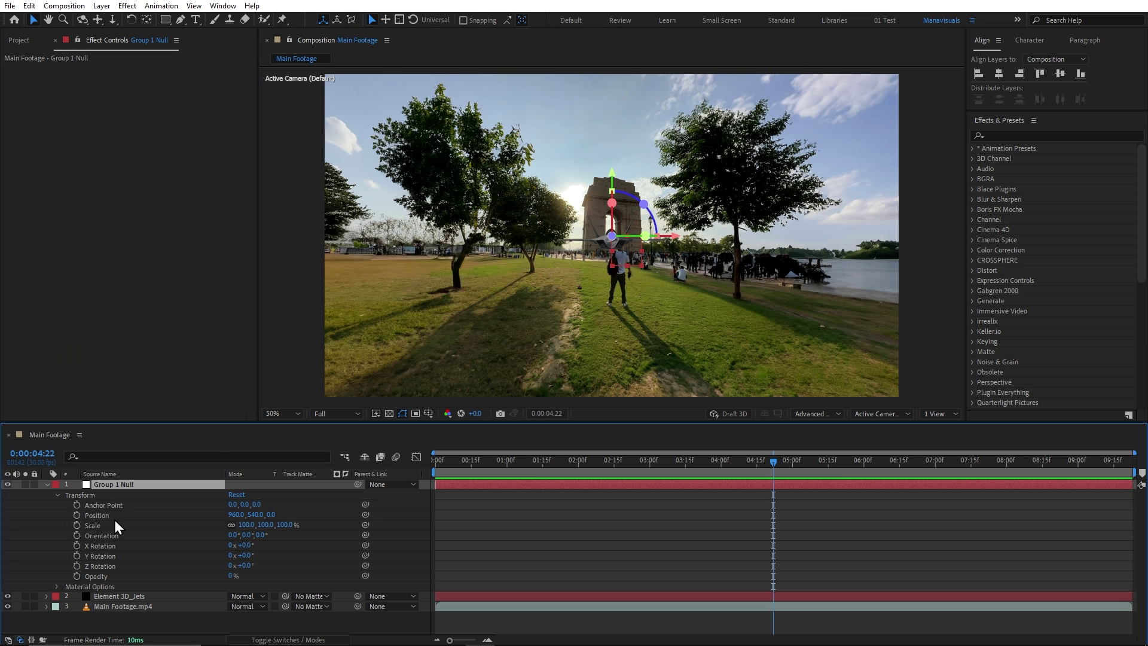
Add a new camera, Camera 1, using the 24mm lens preset.
{"action": "left_click", "coordinate": [48, 486]}
{"action": "right_click", "coordinate": [249, 575]}
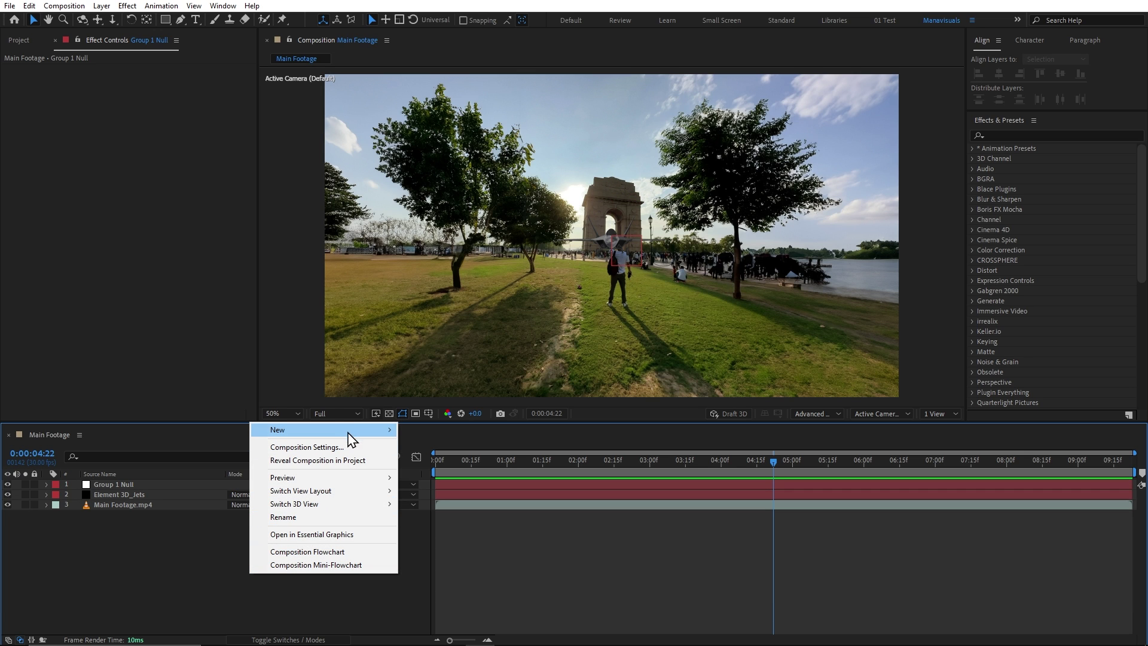
{"action": "mouse_move", "coordinate": [352, 439]}
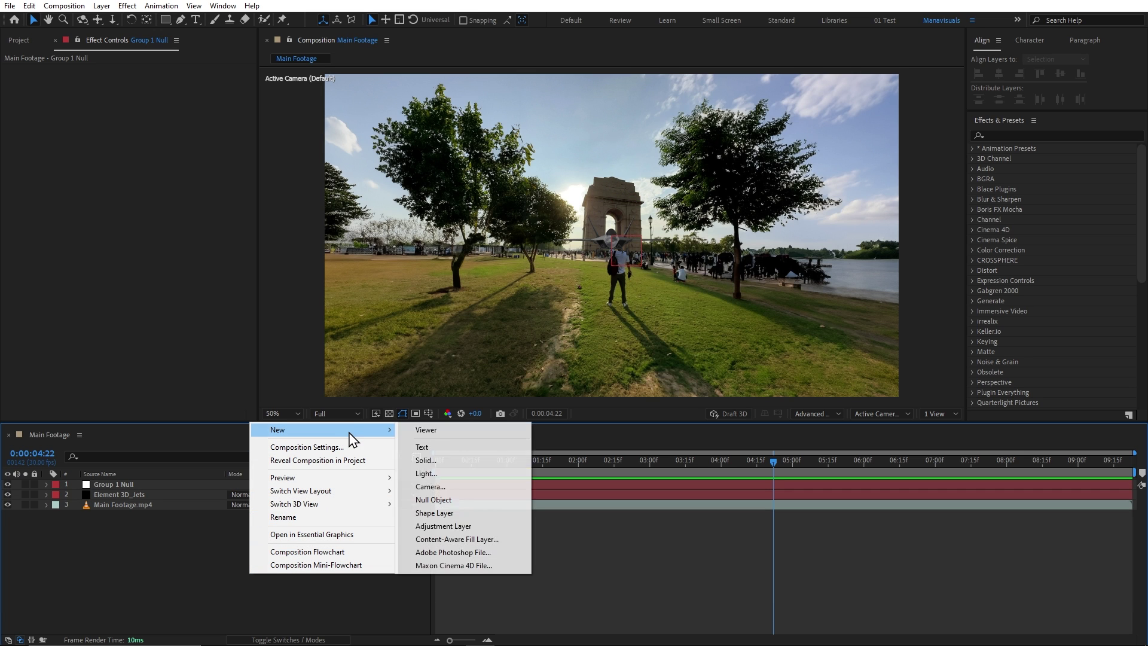
{"action": "left_click", "coordinate": [453, 488]}
{"action": "left_click_drag", "start_coordinate": [552, 155], "coordinate": [358, 147]}
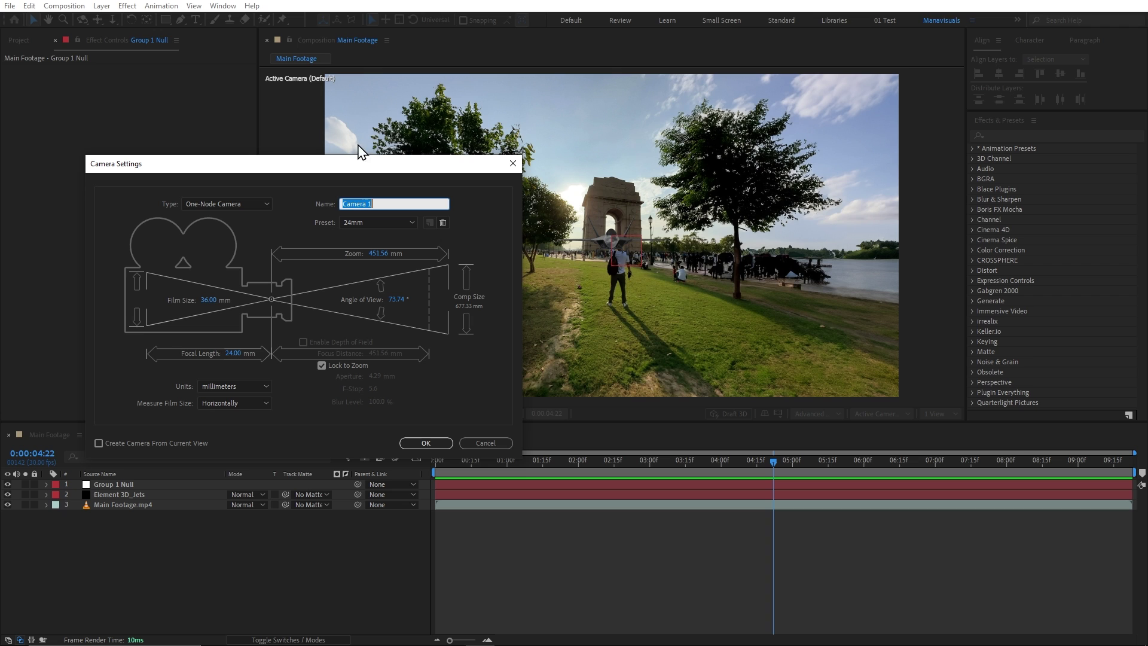
{"action": "left_click", "coordinate": [351, 225]}
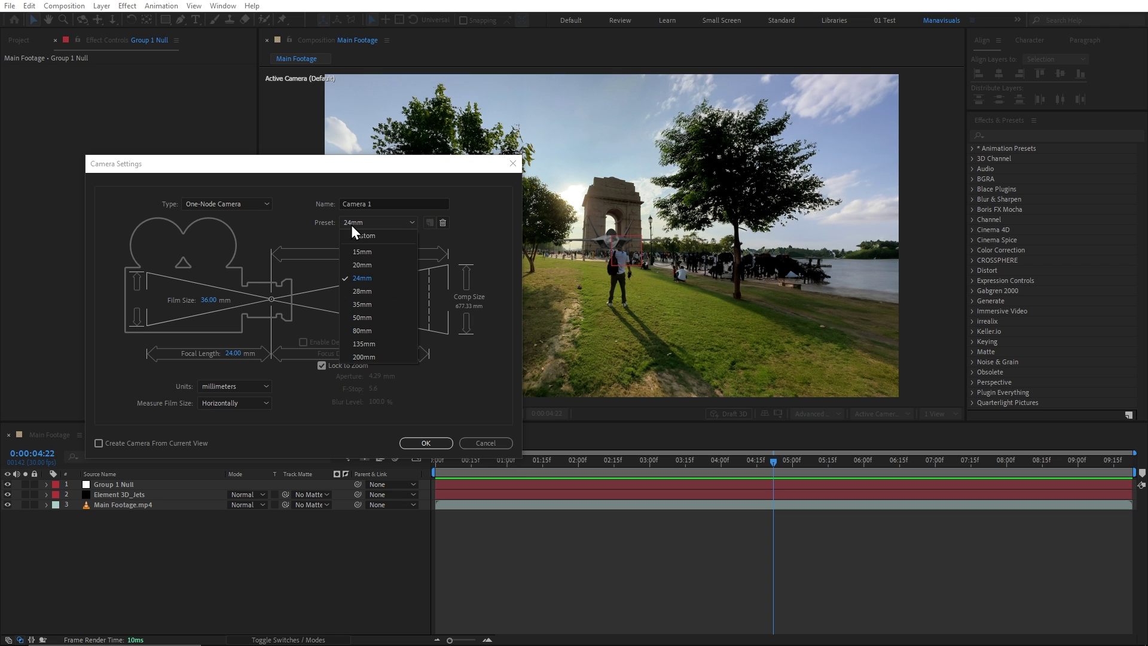
{"action": "left_click", "coordinate": [381, 281]}
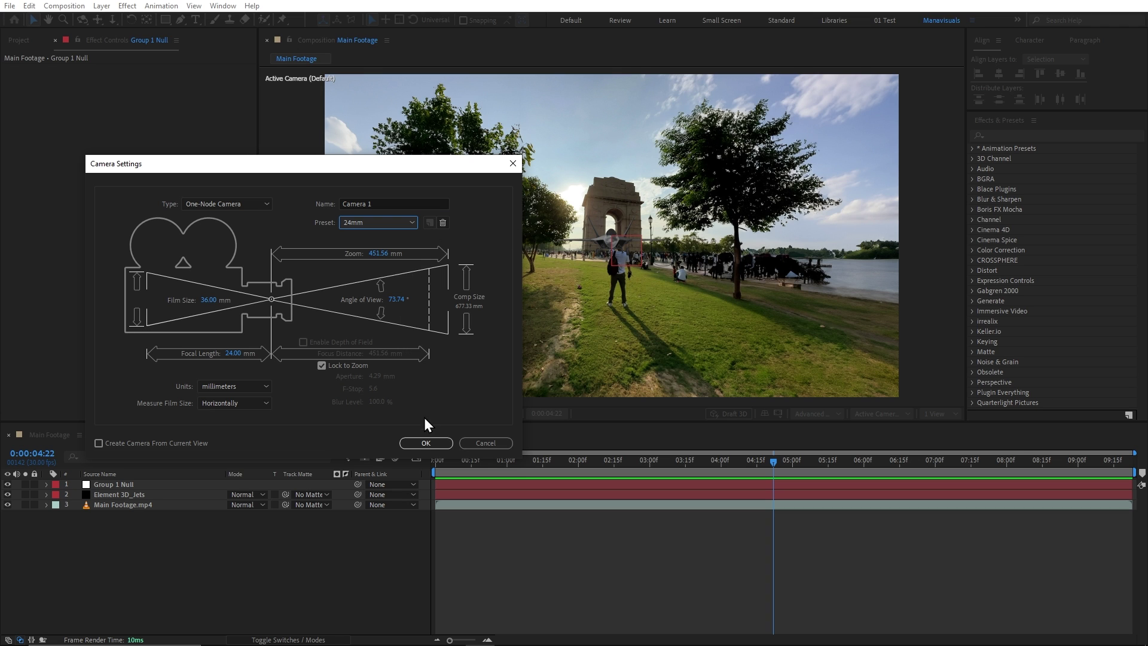
{"action": "left_click", "coordinate": [425, 443]}
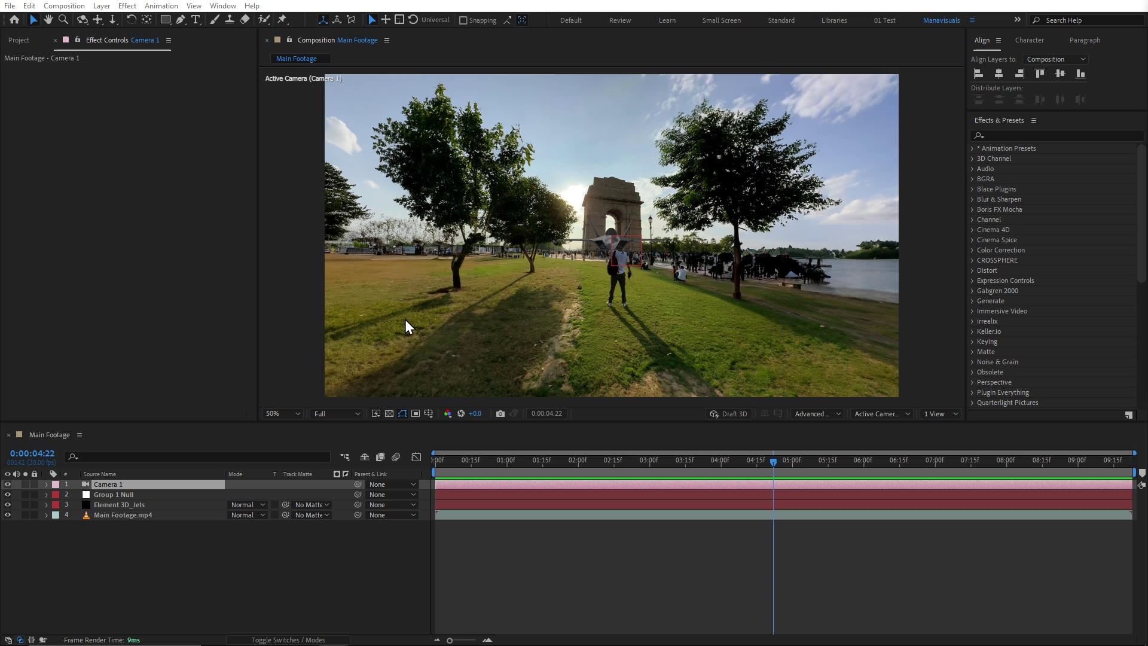
{"action": "scroll", "coordinate": [605, 245], "scroll_direction": "up", "scroll_amount": 2}
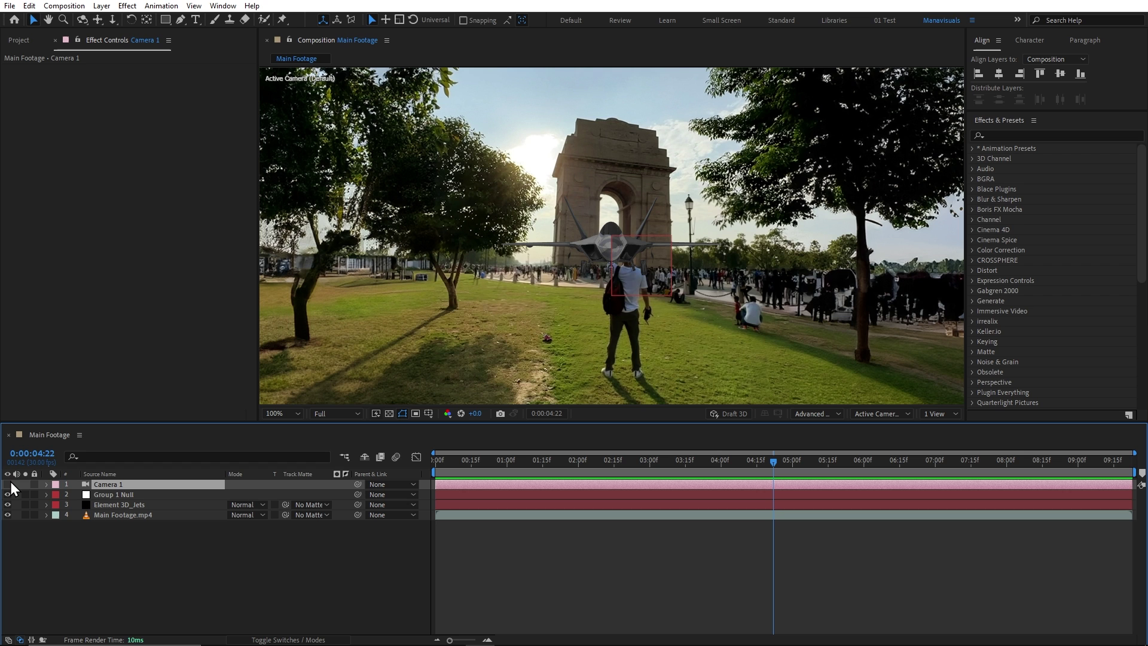
{"action": "scroll", "coordinate": [647, 274], "scroll_direction": "down", "scroll_amount": 2}
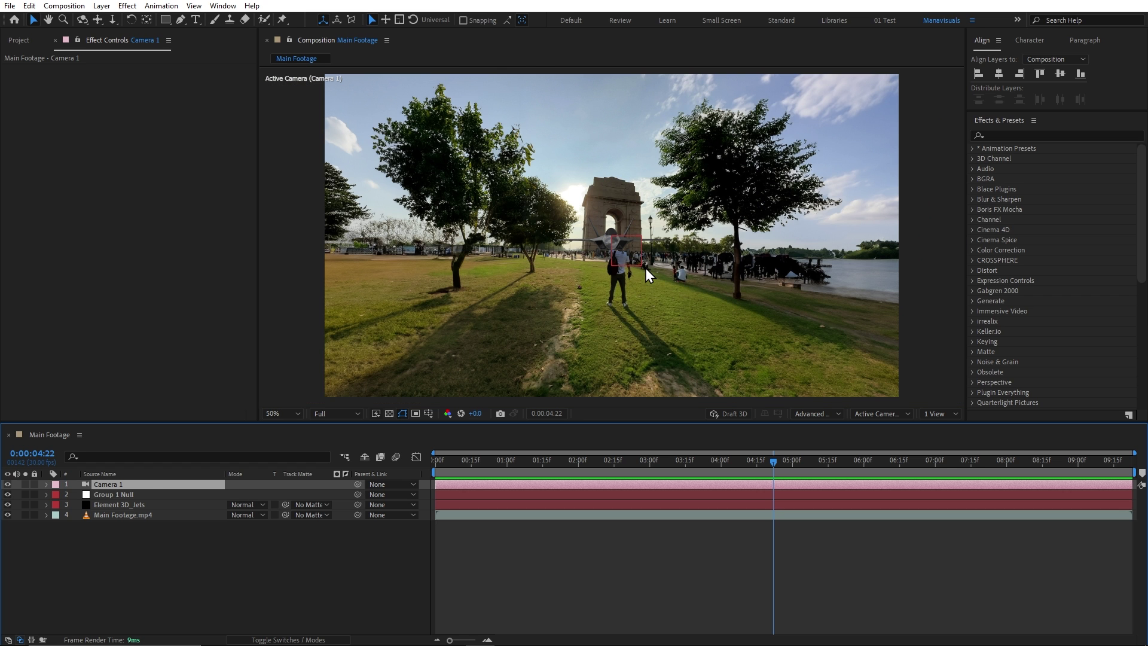
Keyframe Group 1 Null's Position at 0:00 and near 6:22, placing the jet above the gate.
{"action": "left_click", "coordinate": [130, 496]}
{"action": "key", "text": "p"}
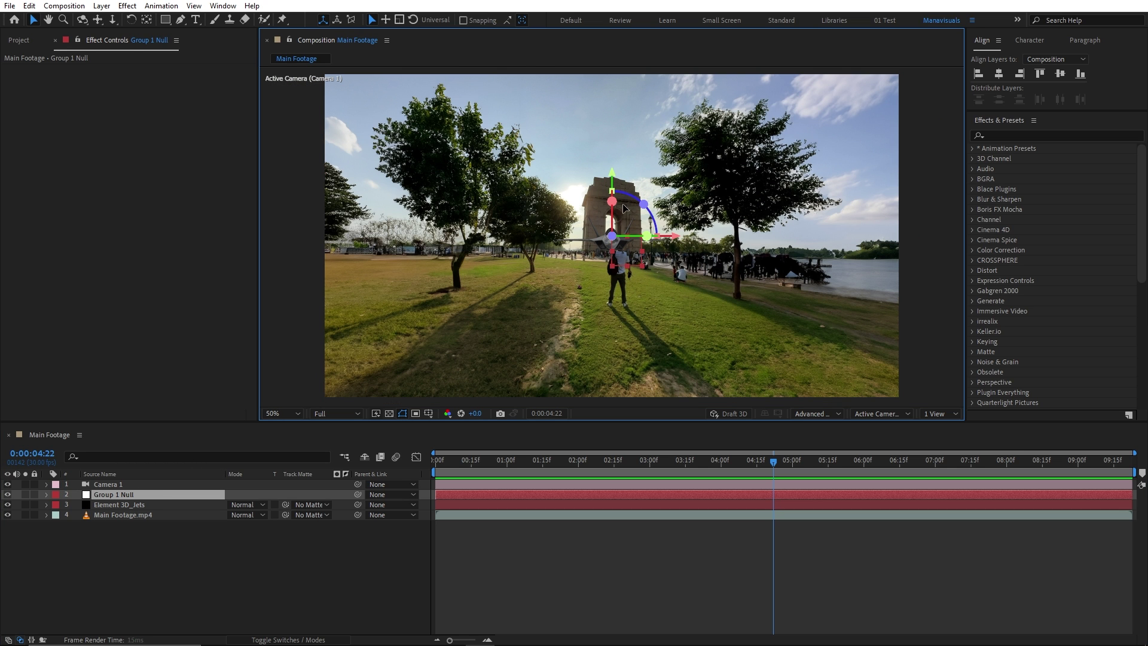
{"action": "left_click_drag", "start_coordinate": [632, 267], "coordinate": [625, 152]}
{"action": "key", "text": "Home"}
{"action": "key", "text": "alt+shift+p"}
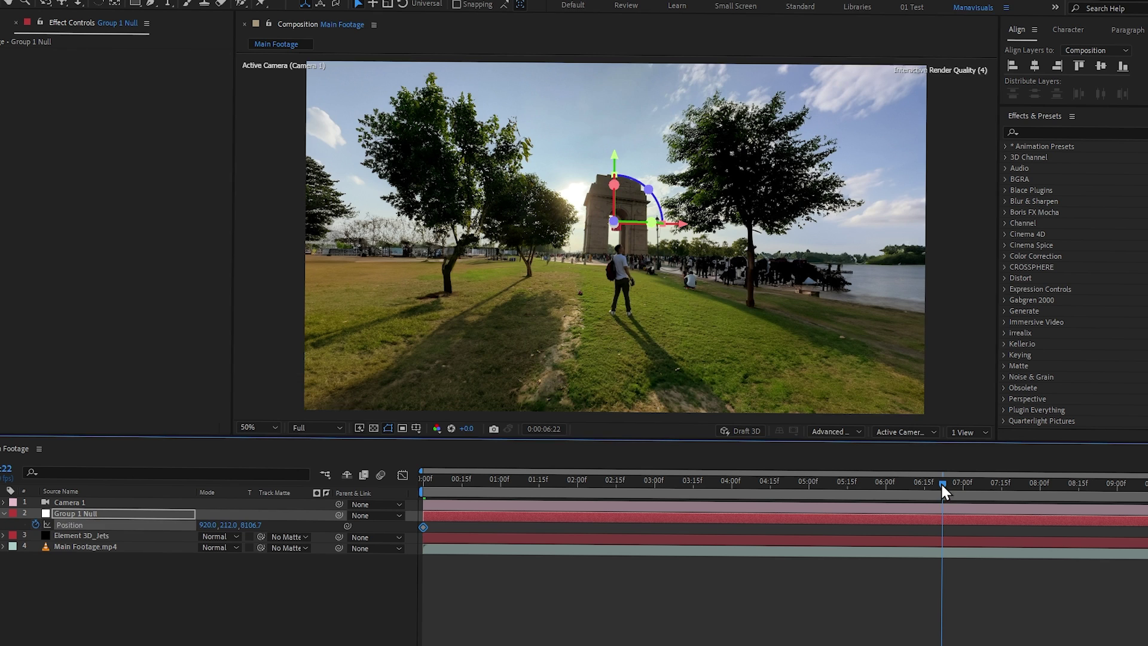
{"action": "left_click_drag", "start_coordinate": [629, 149], "coordinate": [644, 143]}
{"action": "key", "text": "comma"}
{"action": "left_click_drag", "start_coordinate": [942, 481], "coordinate": [851, 484]}
{"action": "key", "text": "ctrl+z"}
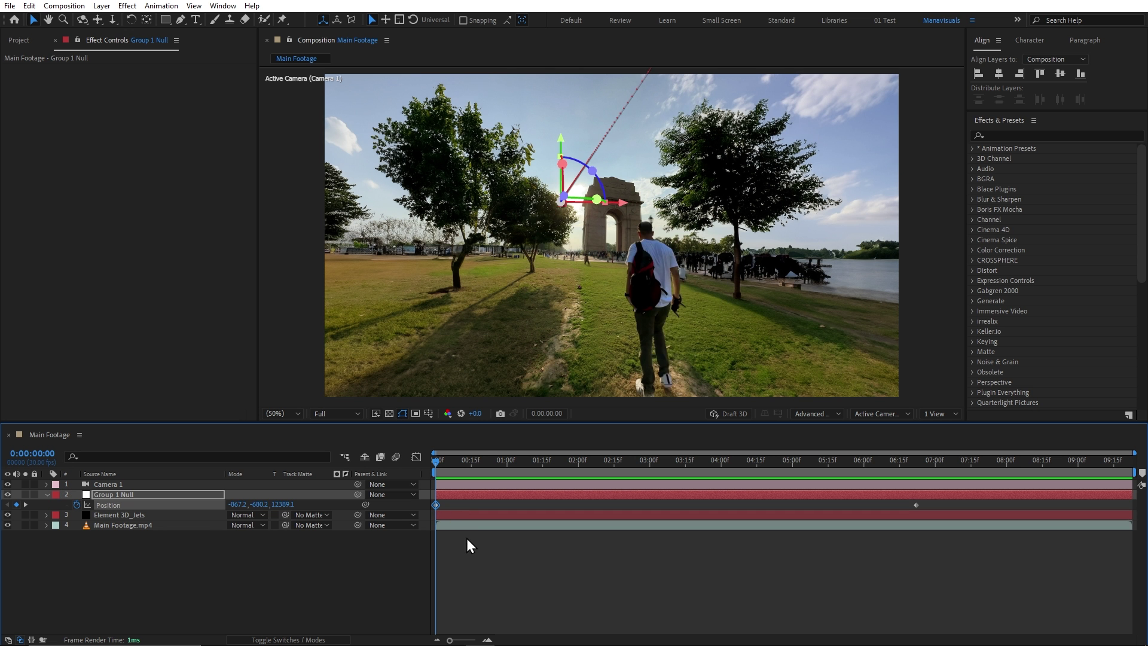
Apply Easy Ease, raise the 6:22 speed in the Graph Editor, and preview.
{"action": "key", "text": "F9"}
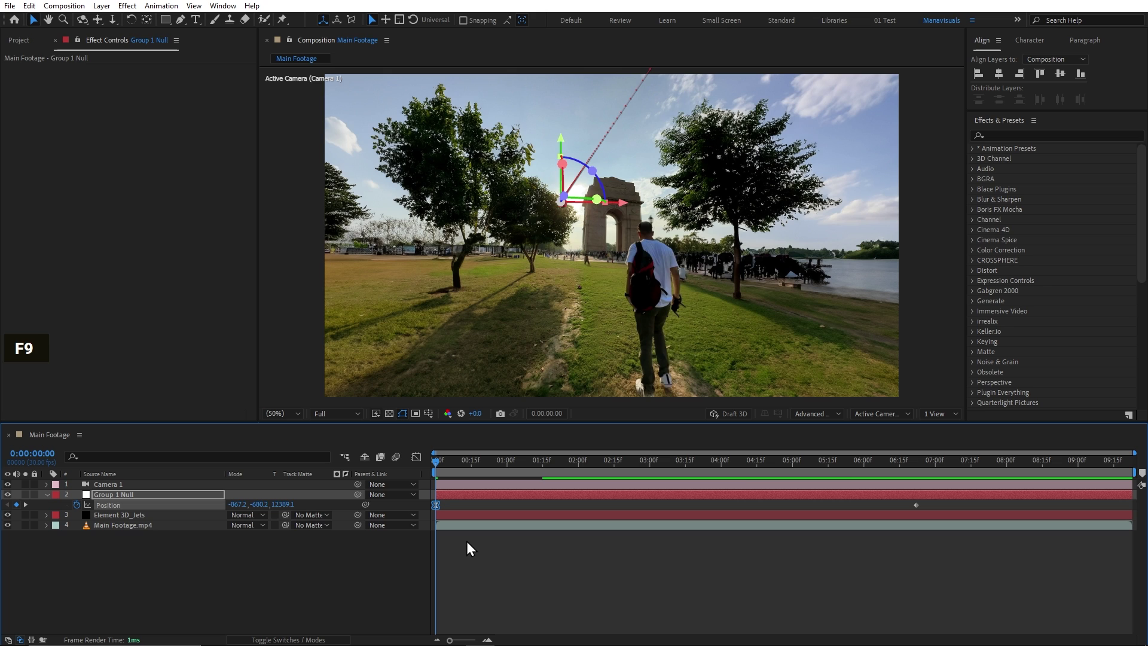
{"action": "left_click", "coordinate": [416, 458]}
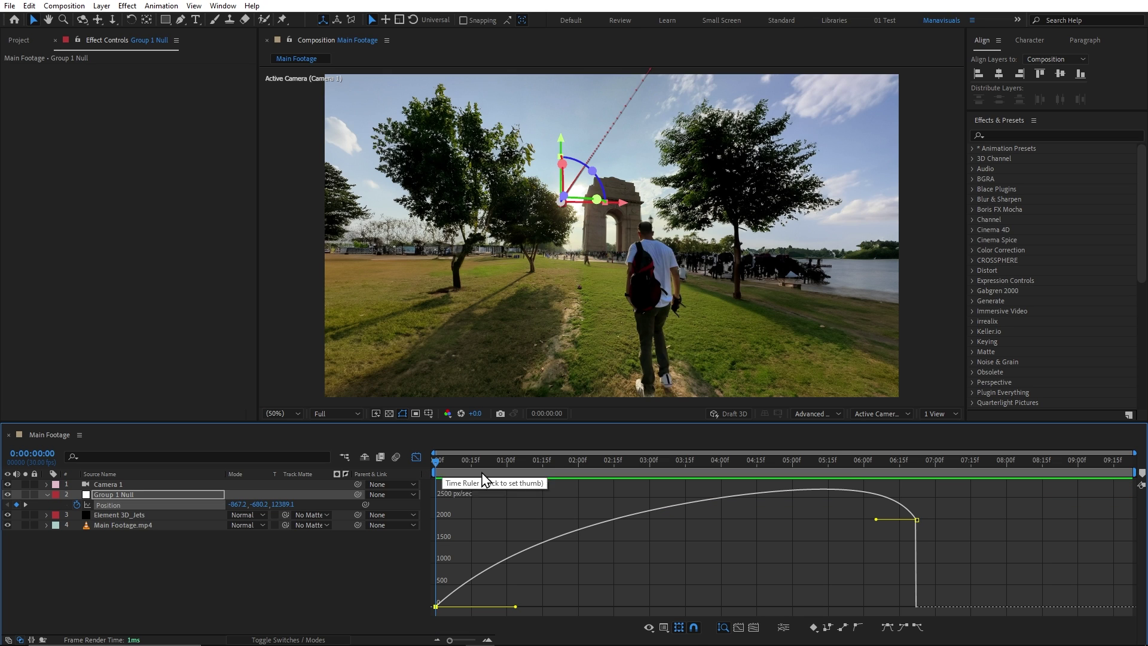
{"action": "left_click_drag", "start_coordinate": [914, 519], "coordinate": [917, 477]}
{"action": "left_click", "coordinate": [946, 522]}
{"action": "left_click", "coordinate": [417, 458]}
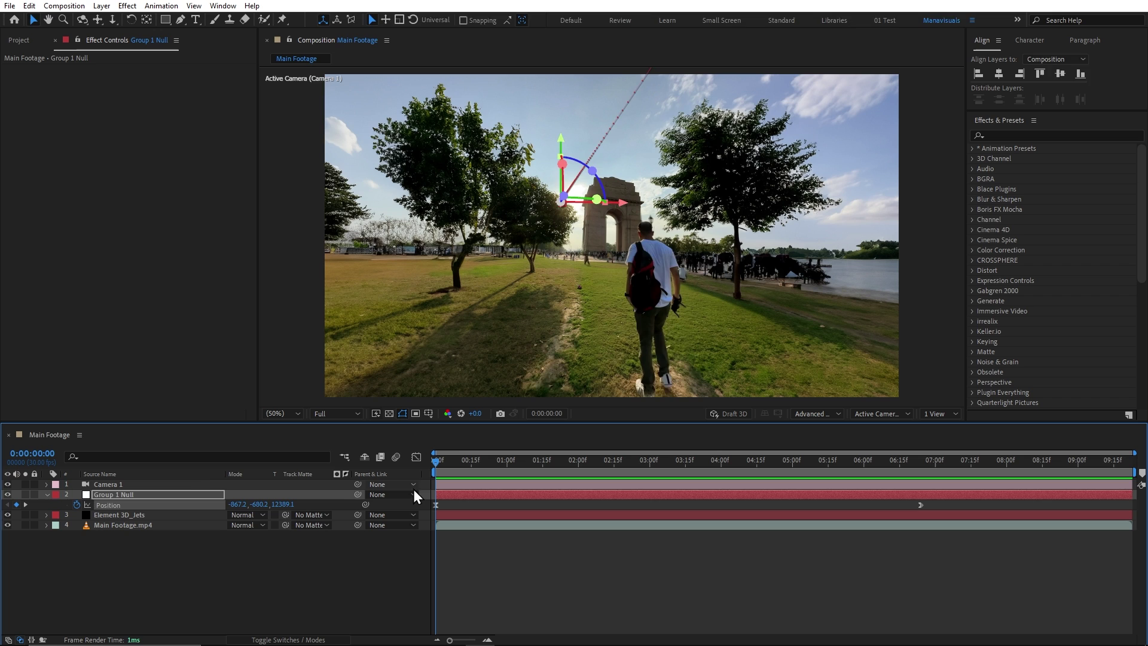
{"action": "left_click", "coordinate": [411, 561]}
{"action": "key", "text": "space"}
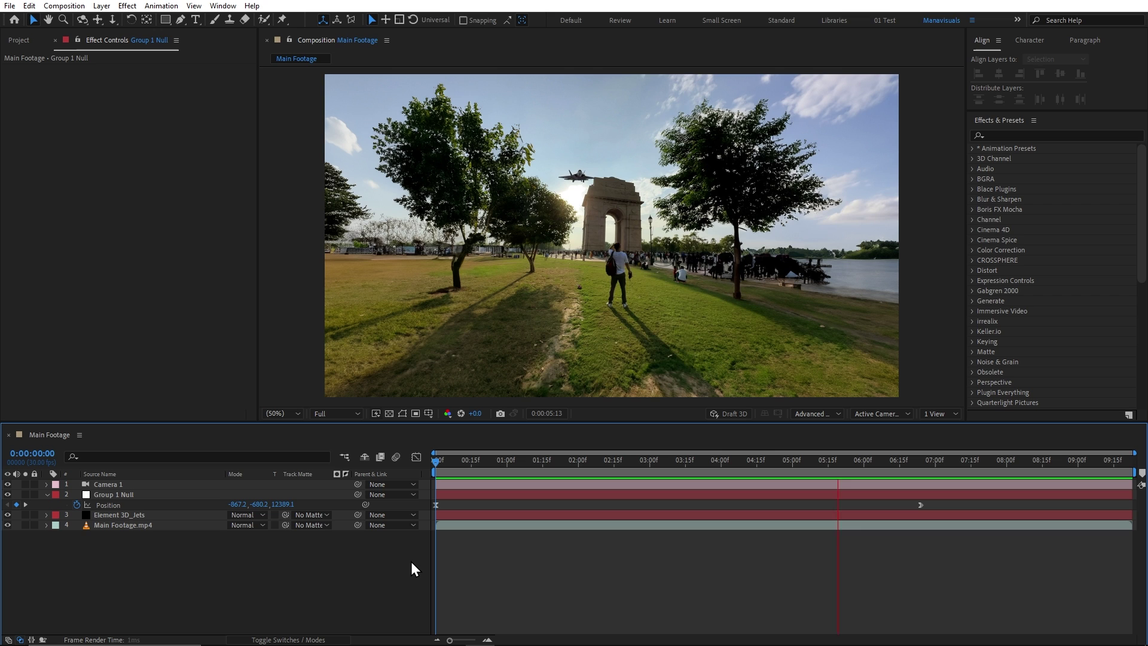
{"action": "key", "text": "space"}
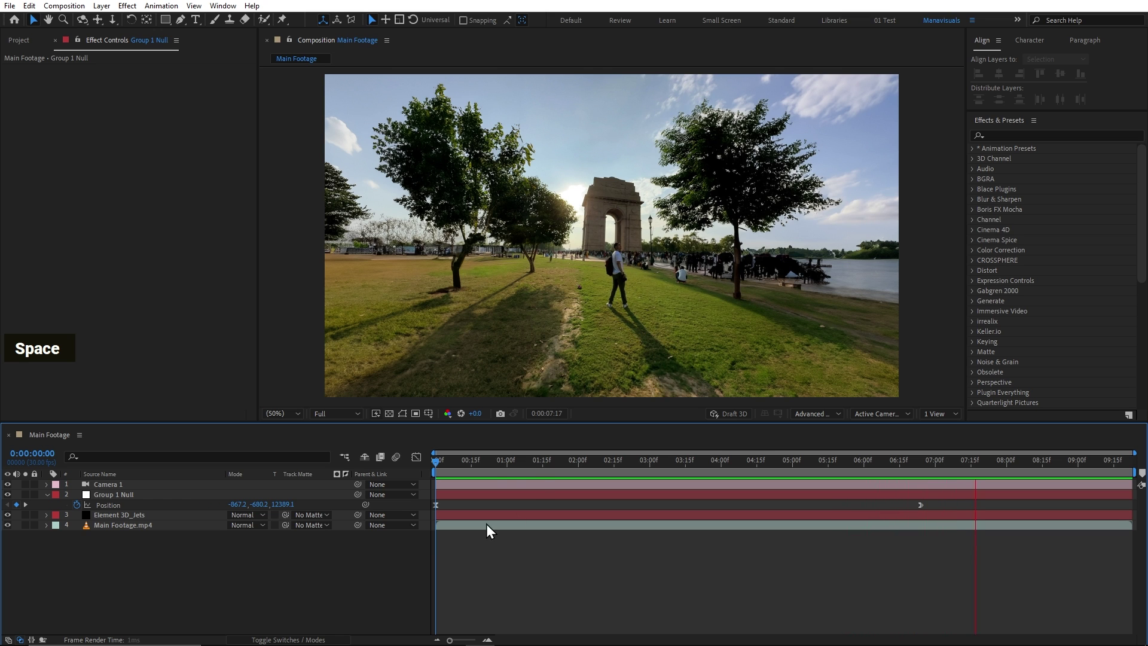
Scrub to about 4:13 to check the jet's fly-in toward India Gate.
{"action": "left_click_drag", "start_coordinate": [487, 465], "coordinate": [431, 470]}
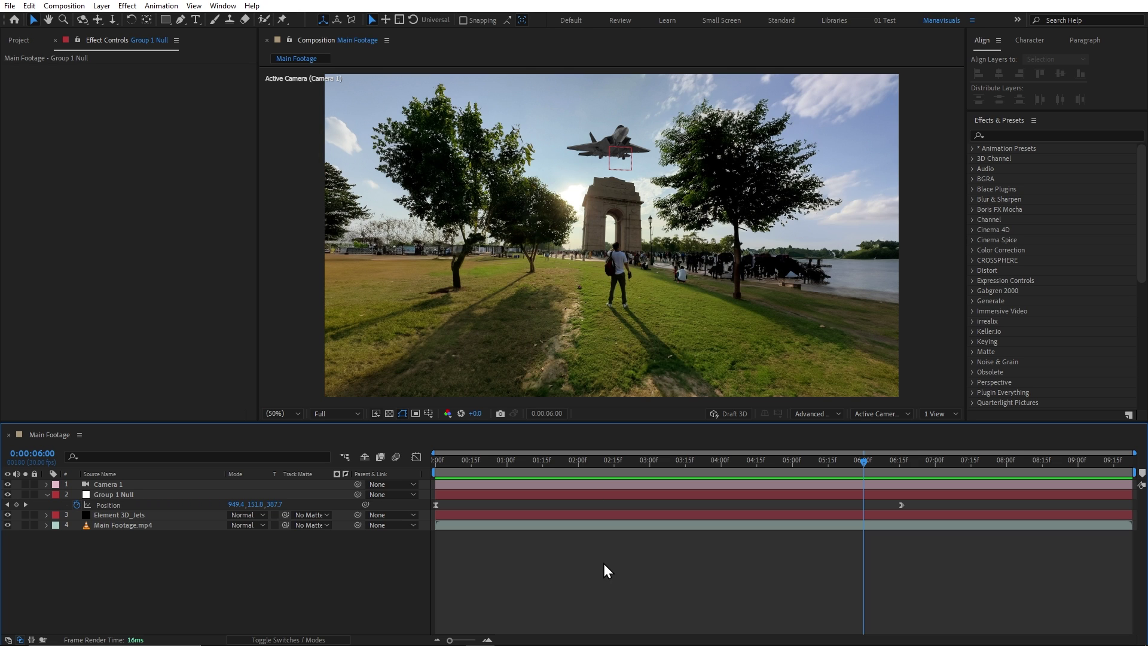
In Scene Setup, move fighteJet out of the Group Folder and delete the folder.
{"action": "left_click", "coordinate": [166, 514]}
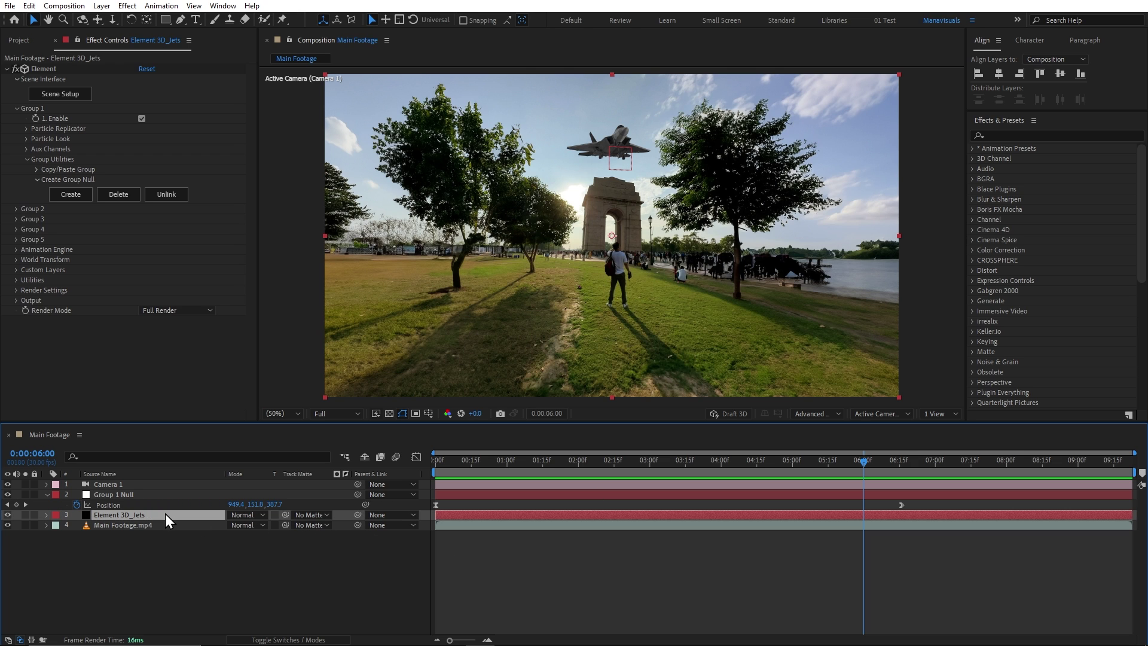
{"action": "left_click", "coordinate": [60, 94]}
{"action": "left_click_drag", "start_coordinate": [212, 276], "coordinate": [520, 138]}
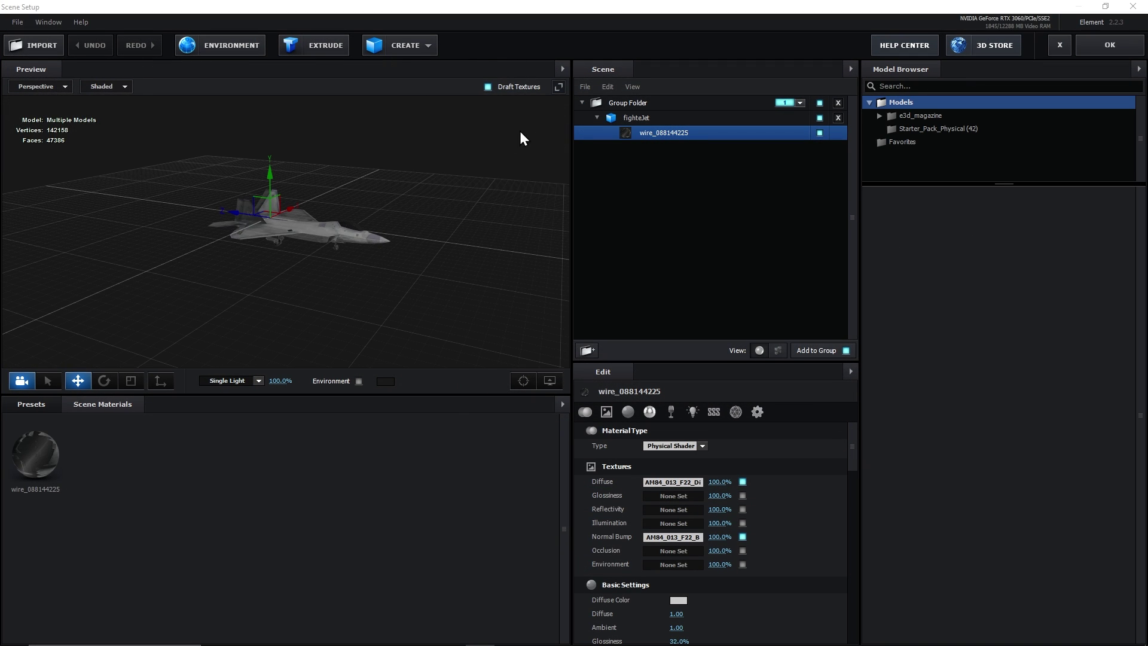
{"action": "left_click_drag", "start_coordinate": [597, 116], "coordinate": [648, 160]}
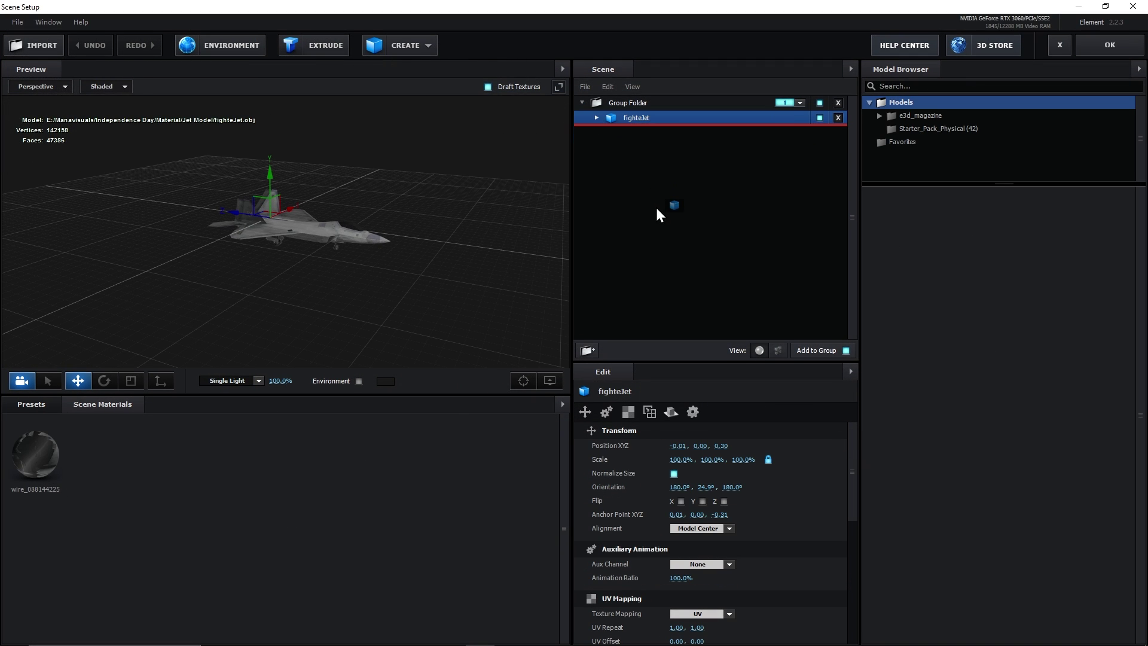
{"action": "left_click_drag", "start_coordinate": [657, 214], "coordinate": [656, 214]}
{"action": "left_click", "coordinate": [637, 106]}
{"action": "key", "text": "Delete"}
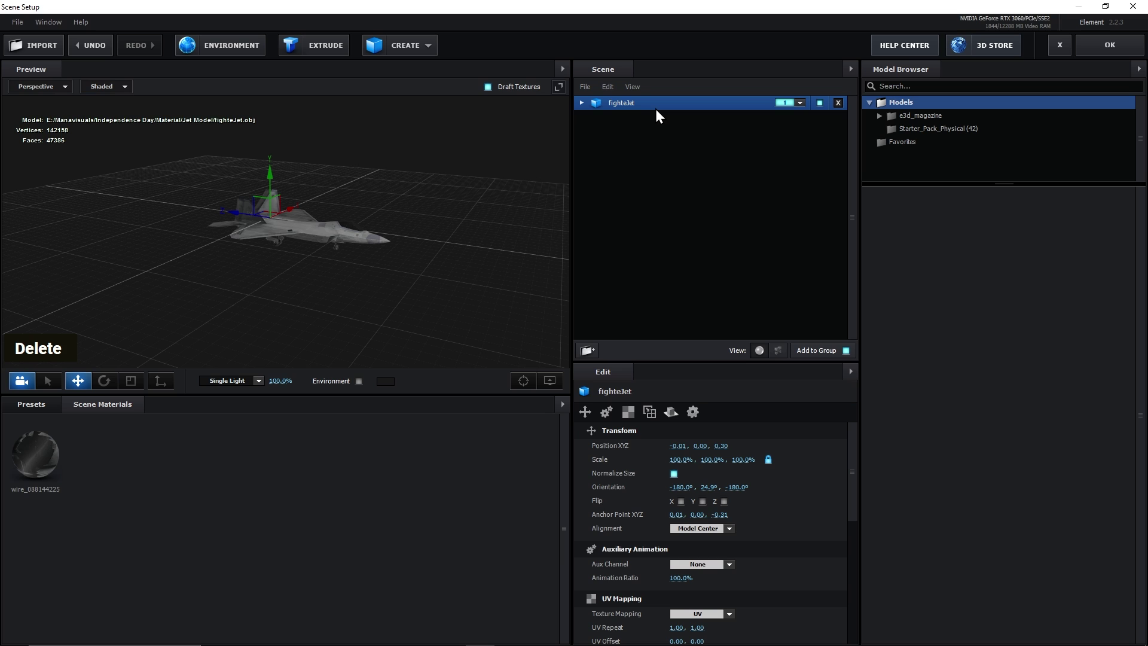
Duplicate fighteJet, assign the copies to groups 2 and 3, and apply the scene.
{"action": "key", "text": "ctrl+d"}
{"action": "key", "text": "ctrl+d"}
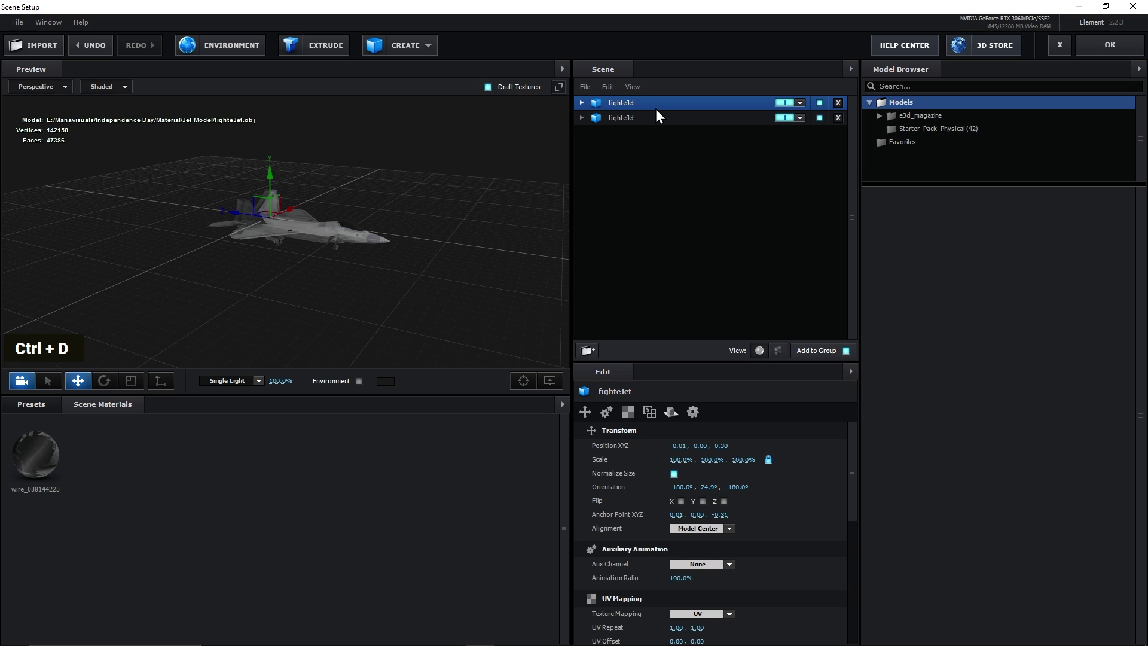
{"action": "left_click", "coordinate": [718, 131]}
{"action": "left_click", "coordinate": [789, 118]}
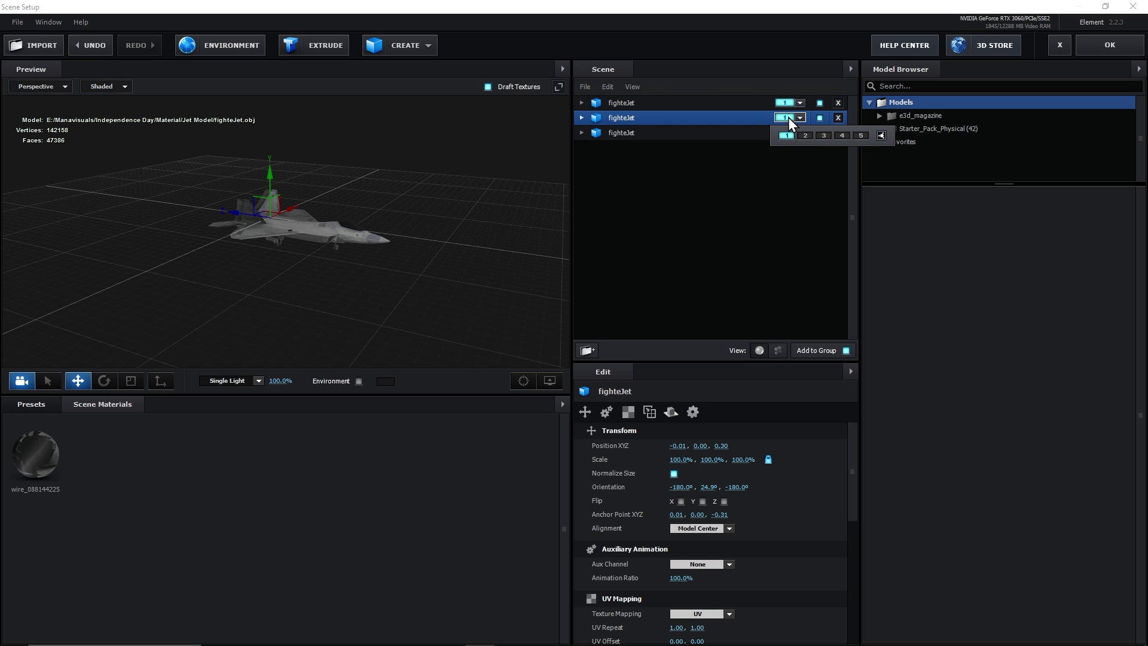
{"action": "left_click", "coordinate": [805, 134]}
{"action": "left_click", "coordinate": [784, 131]}
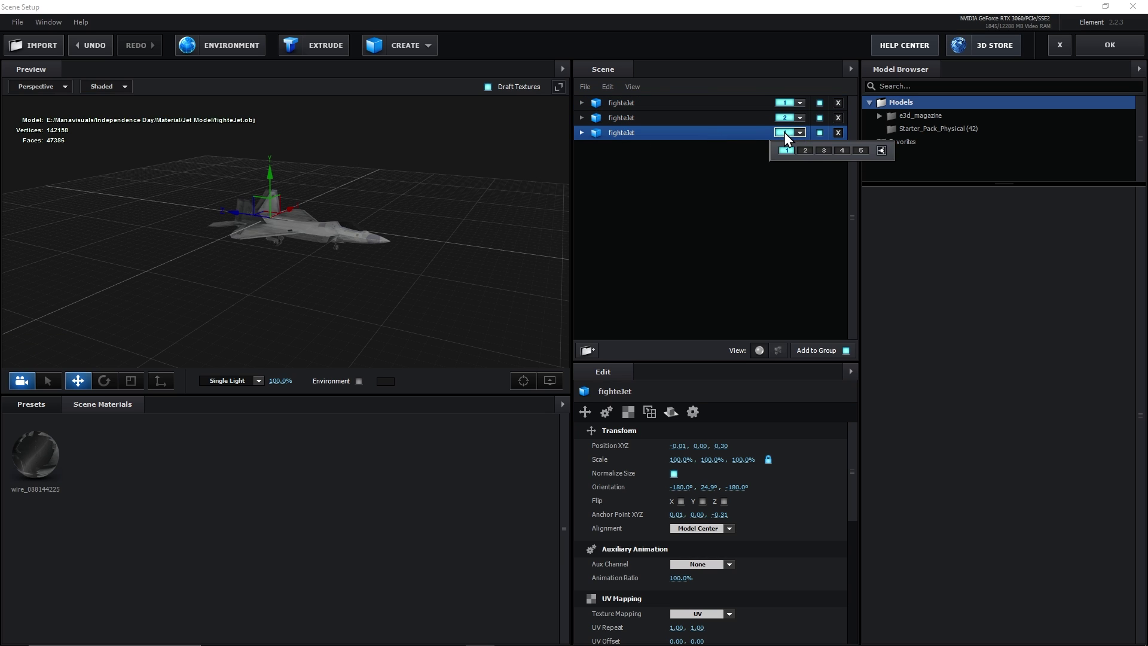
{"action": "left_click", "coordinate": [820, 152]}
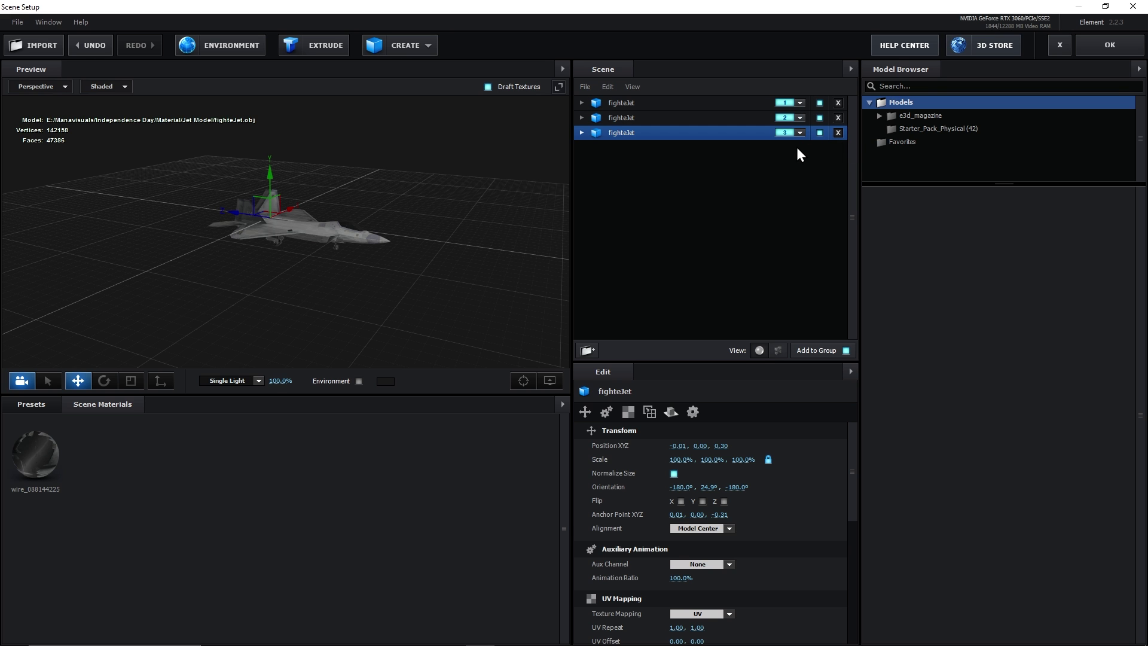
{"action": "left_click", "coordinate": [1108, 51]}
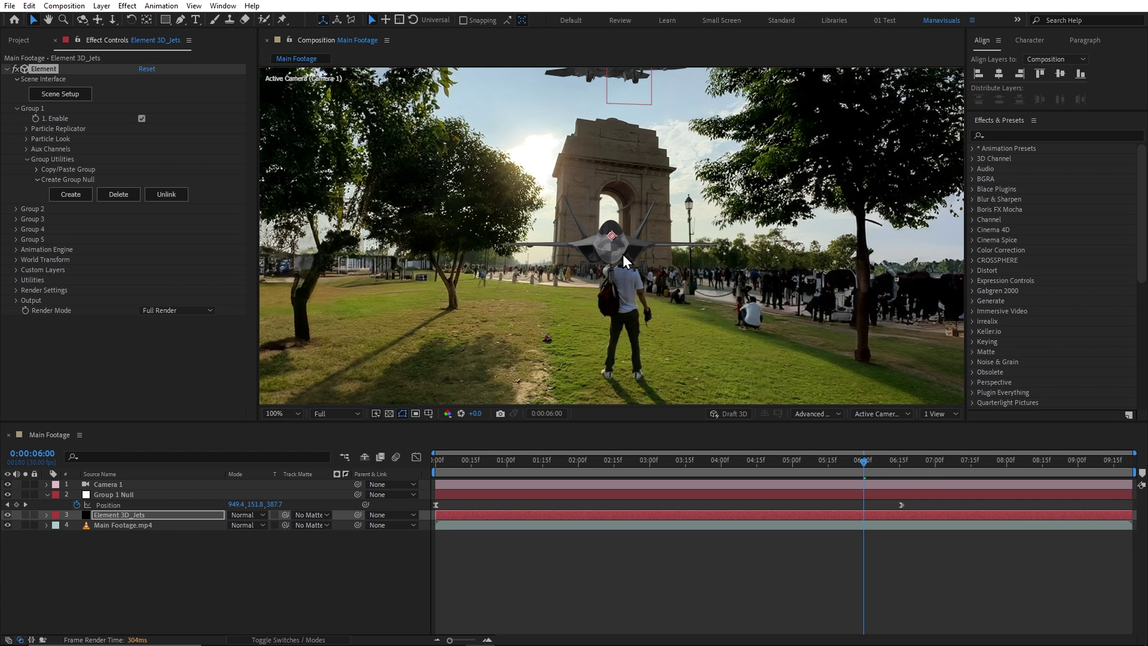
Create group nulls for Group 2 and Group 3 from Group Utilities.
{"action": "key", "text": "comma"}
{"action": "key", "text": "comma"}
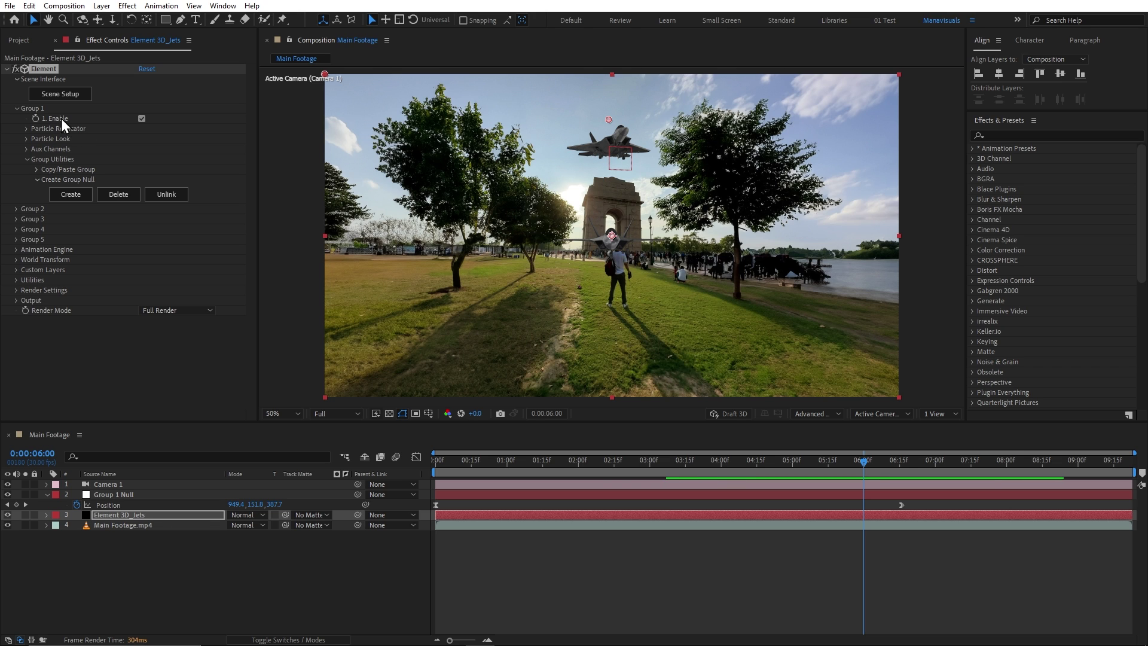
{"action": "left_click", "coordinate": [18, 108]}
{"action": "left_click", "coordinate": [16, 119]}
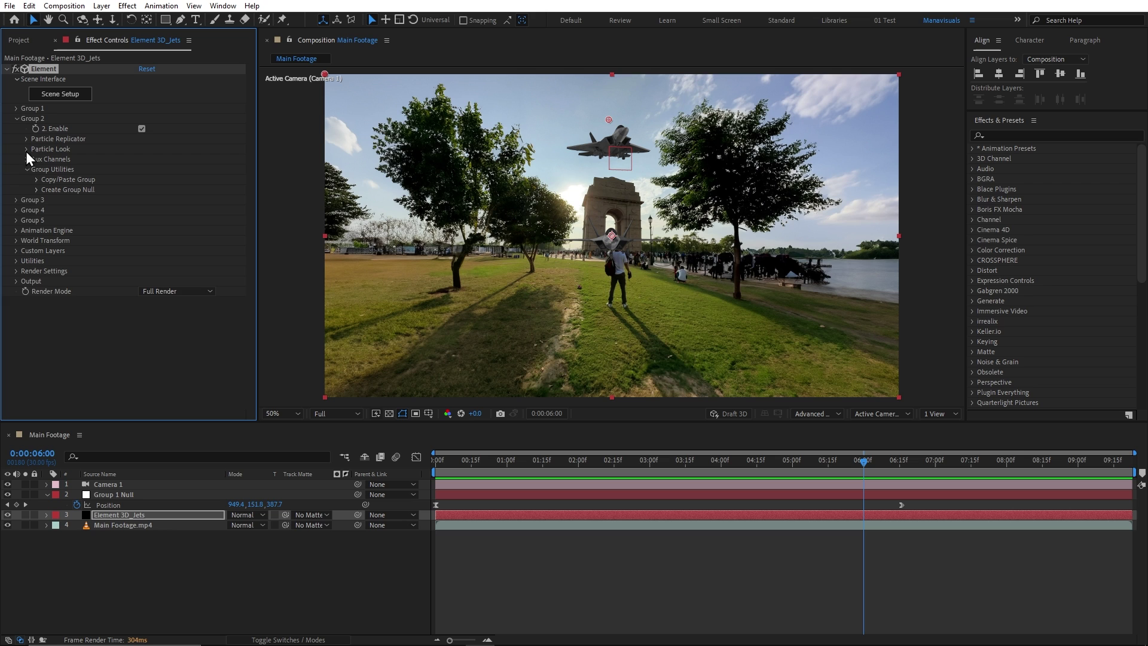
{"action": "left_click", "coordinate": [36, 190]}
{"action": "left_click", "coordinate": [70, 204]}
{"action": "left_click", "coordinate": [16, 118]}
{"action": "left_click", "coordinate": [16, 129]}
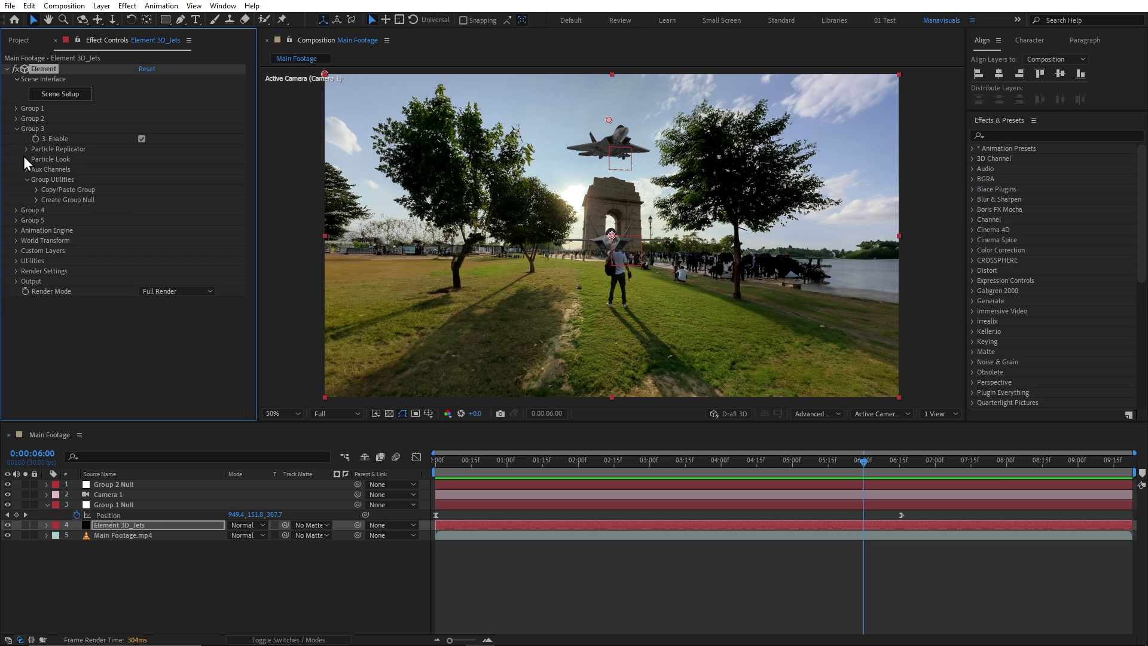
{"action": "left_click", "coordinate": [71, 214]}
Rename the nulls Jet_Middle, Jet_Left and Jet_Right.
{"action": "left_click", "coordinate": [114, 514]}
{"action": "key", "text": "Return"}
{"action": "type", "text": "Jet_Middle"}
{"action": "key", "text": "Return"}
{"action": "left_click", "coordinate": [113, 494]}
{"action": "key", "text": "Return"}
{"action": "type", "text": "Jet_Left"}
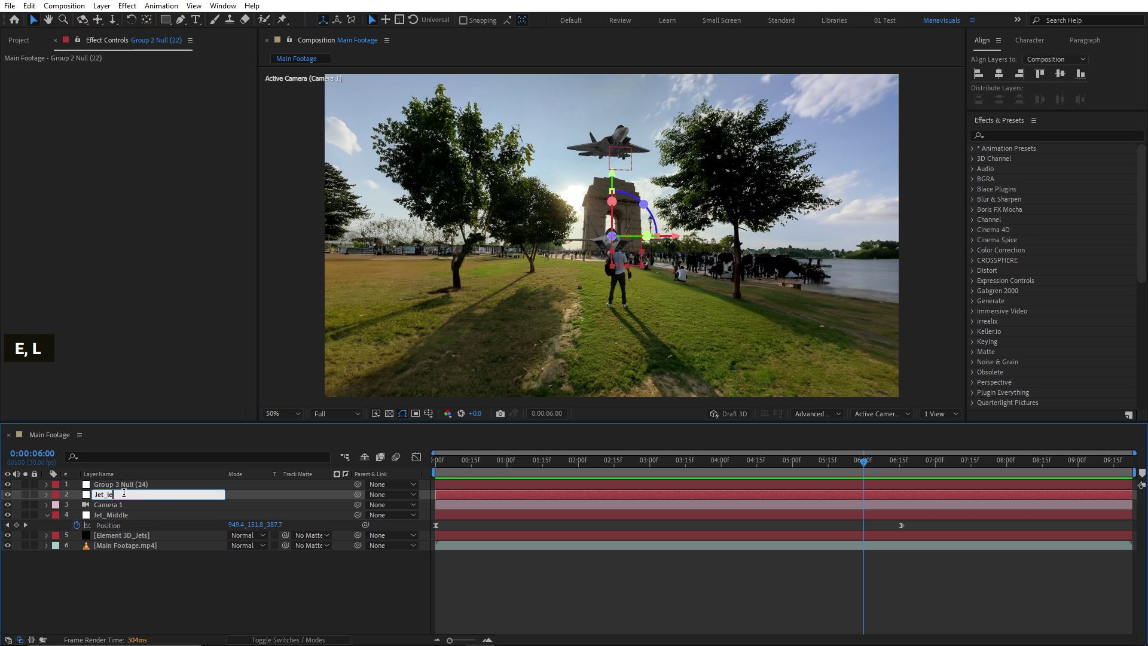
{"action": "key", "text": "Return"}
{"action": "key", "text": "ctrl+Up"}
{"action": "key", "text": "Return"}
{"action": "type", "text": "Jet_Right"}
{"action": "key", "text": "Return"}
Copy Jet_Middle's Position keyframes and select Jet_Left at 0:00 to paste them.
{"action": "left_click", "coordinate": [46, 514]}
{"action": "key", "text": "ctrl+bracketright"}
{"action": "key", "text": "u"}
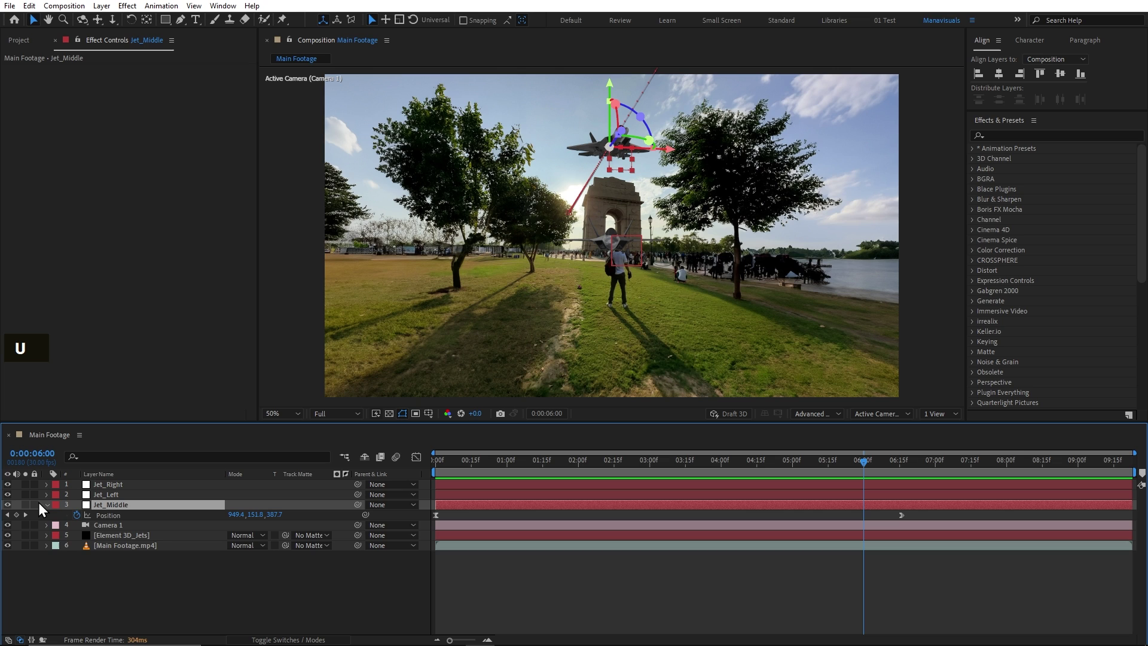
{"action": "left_click", "coordinate": [116, 517]}
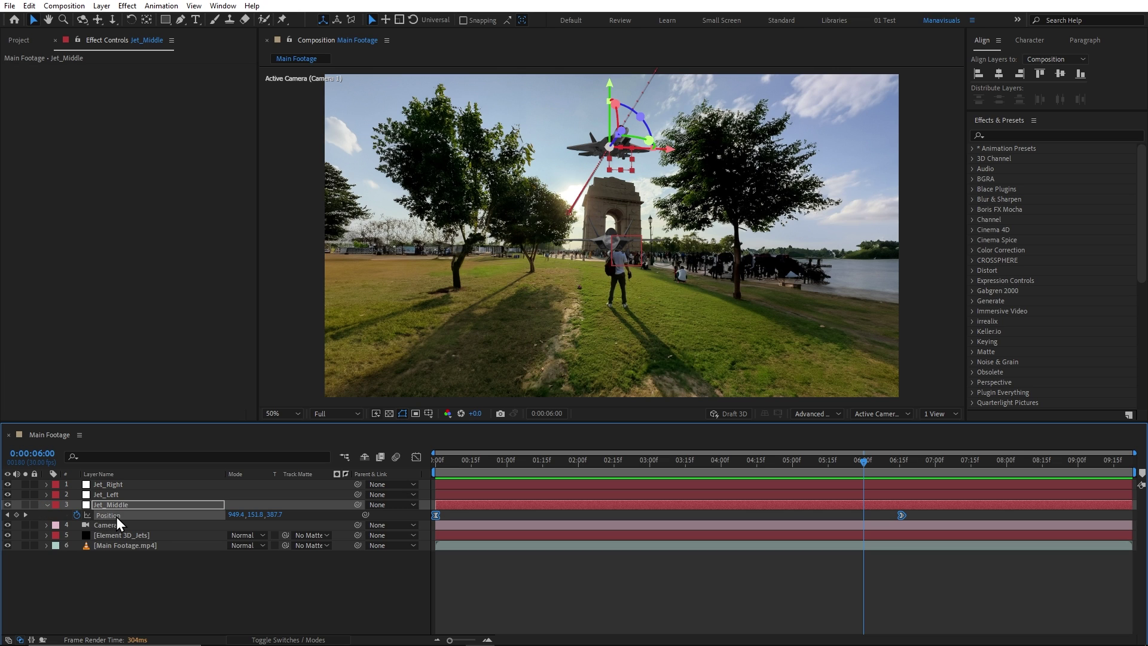
{"action": "key", "text": "ctrl+c"}
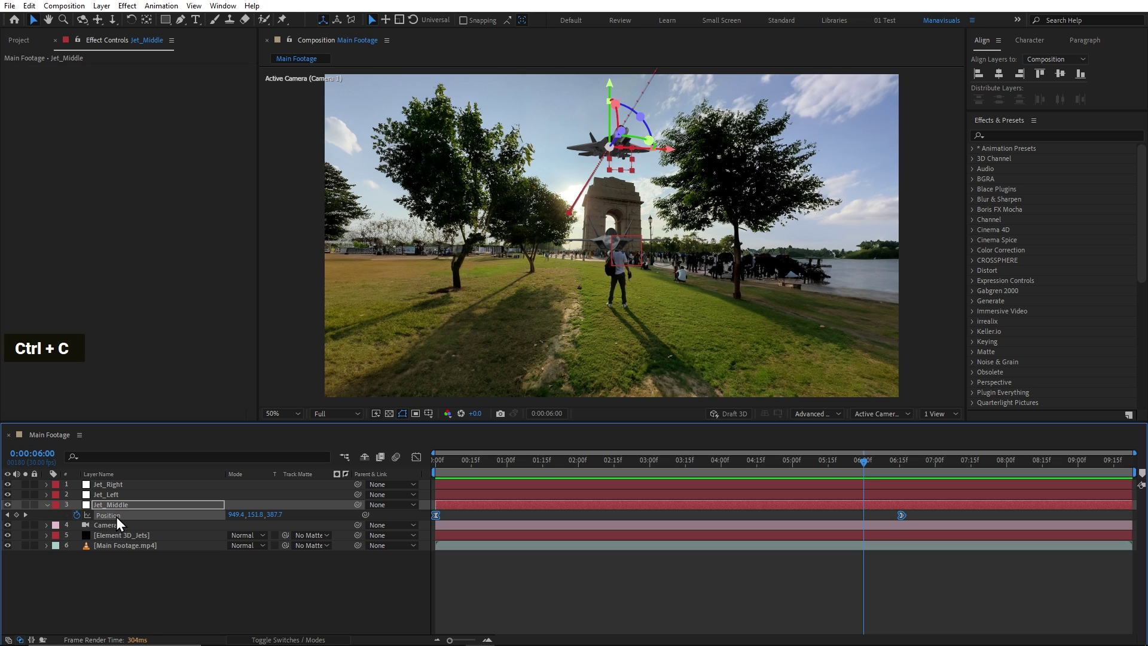
{"action": "key", "text": "Home"}
{"action": "left_click", "coordinate": [132, 496]}
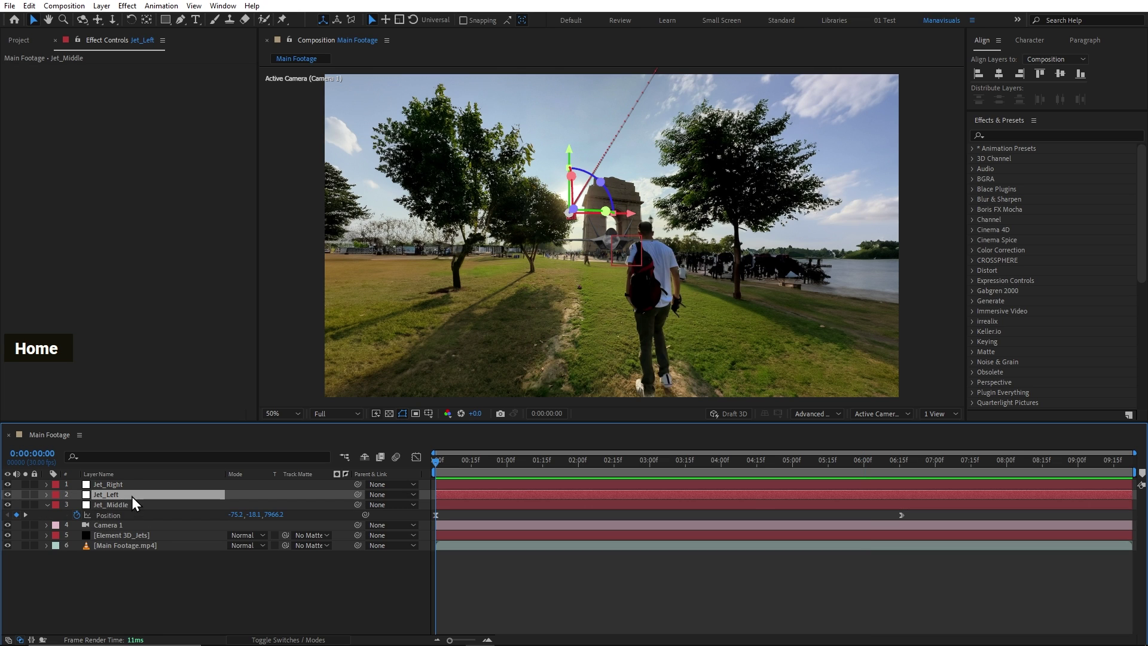
Paste the Position keyframes onto both the Jet_Left and Jet_Right nulls, then preview the flight.
{"action": "left_click", "coordinate": [127, 483], "text": "ctrl"}
{"action": "key", "text": "ctrl+v"}
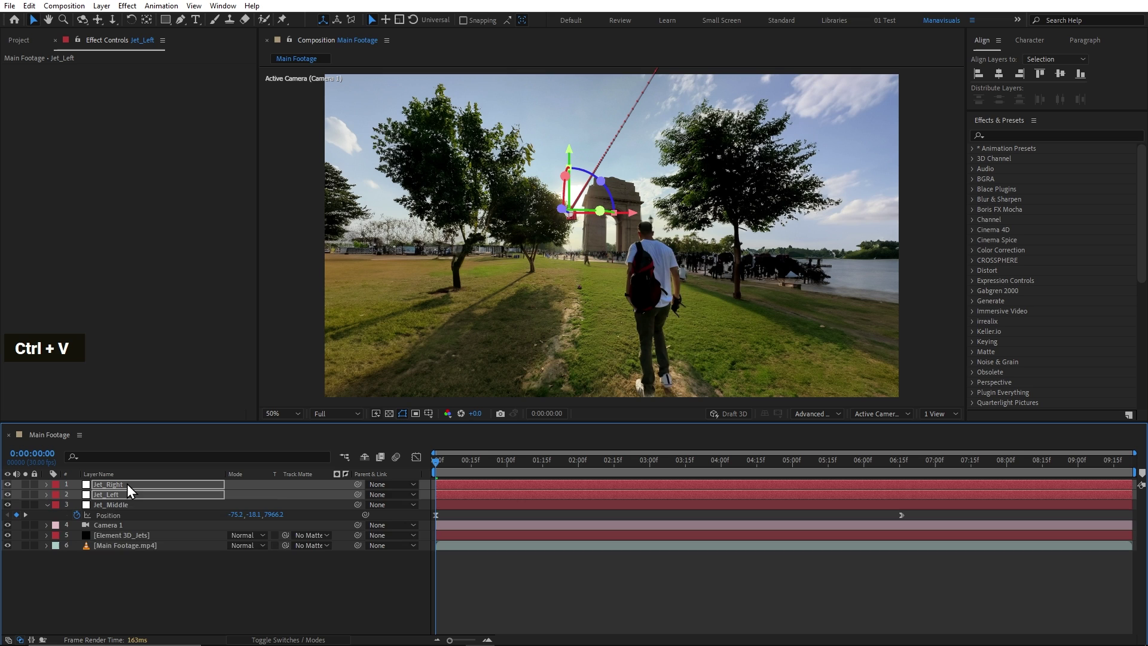
{"action": "key", "text": "u"}
{"action": "left_click", "coordinate": [235, 586]}
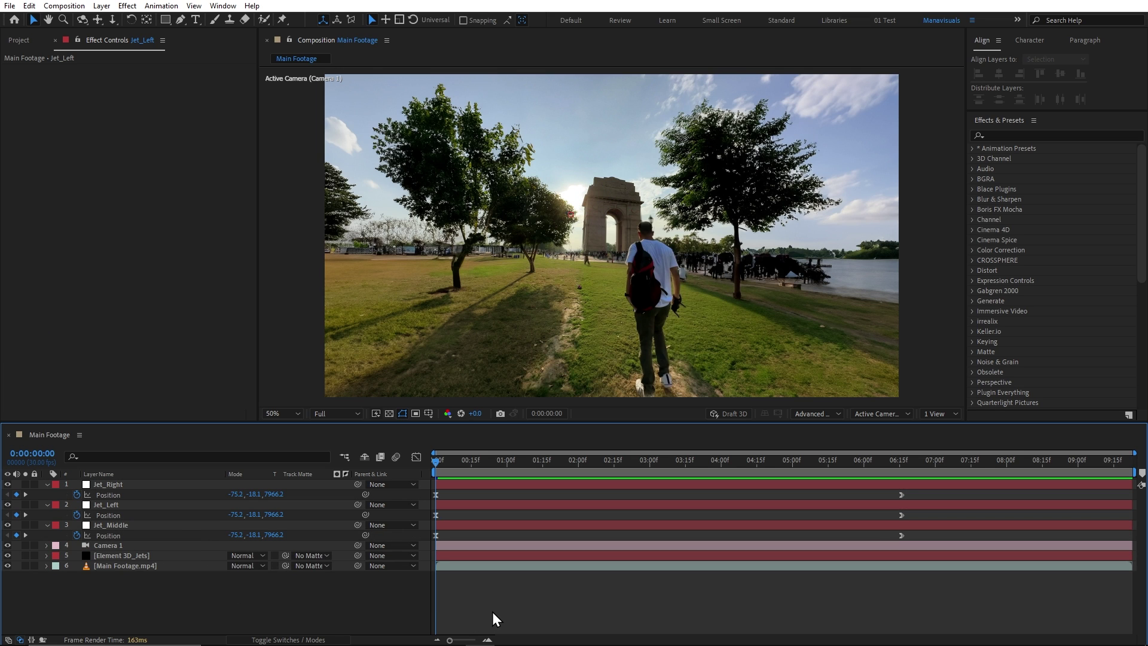
{"action": "key", "text": "space"}
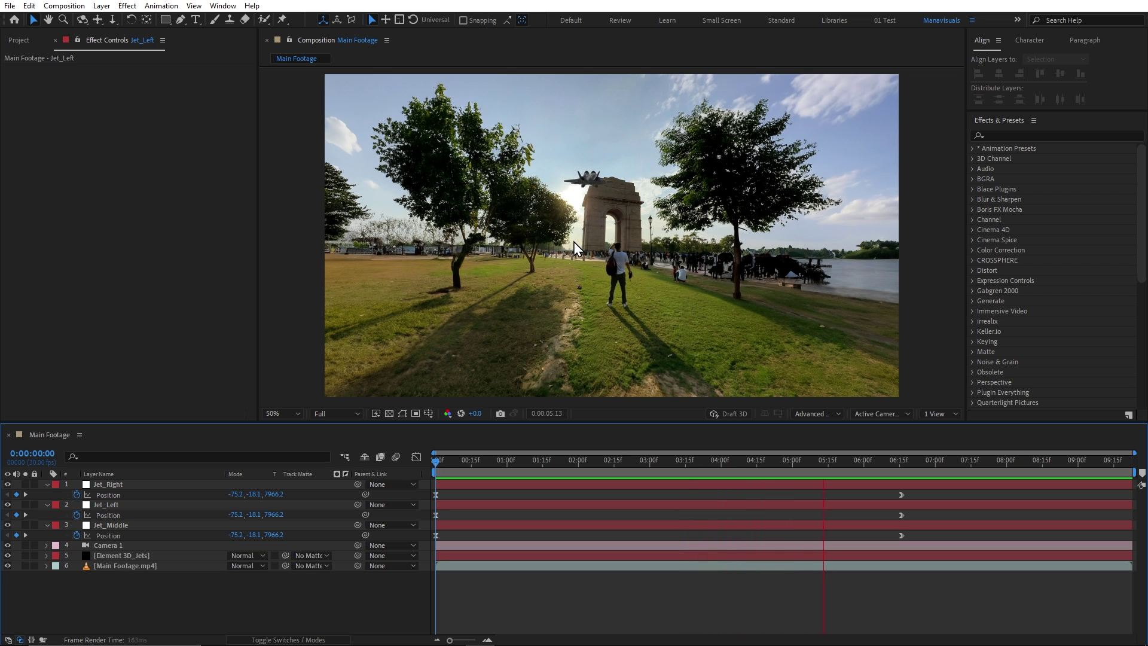
{"action": "key", "text": "space"}
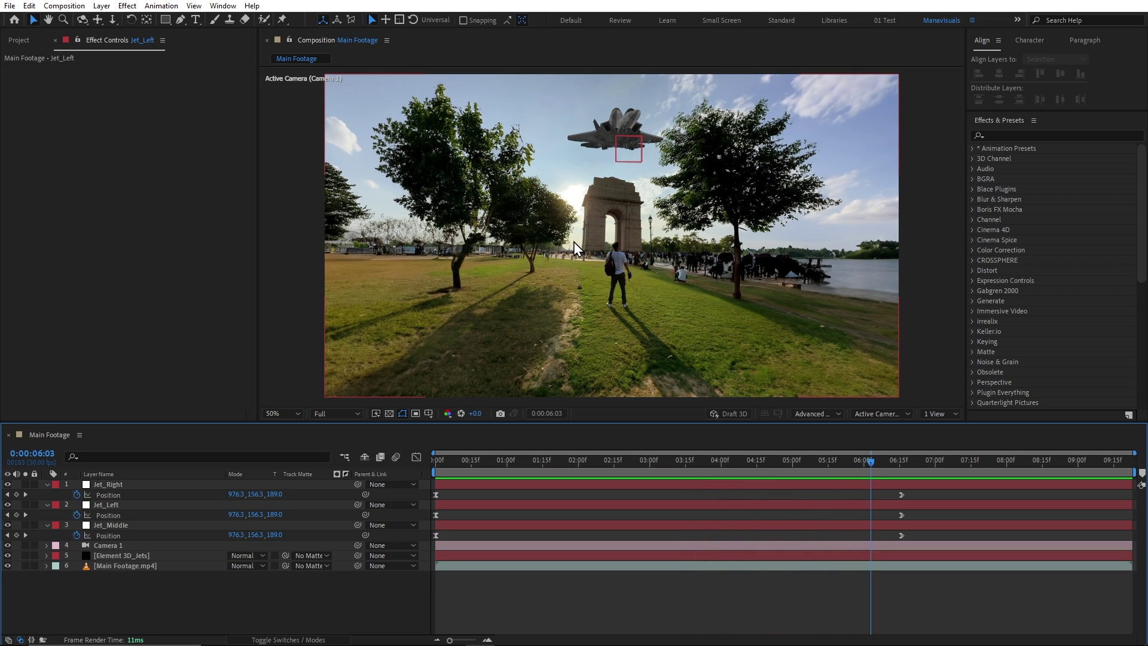
{"action": "left_click_drag", "start_coordinate": [453, 457], "coordinate": [428, 463]}
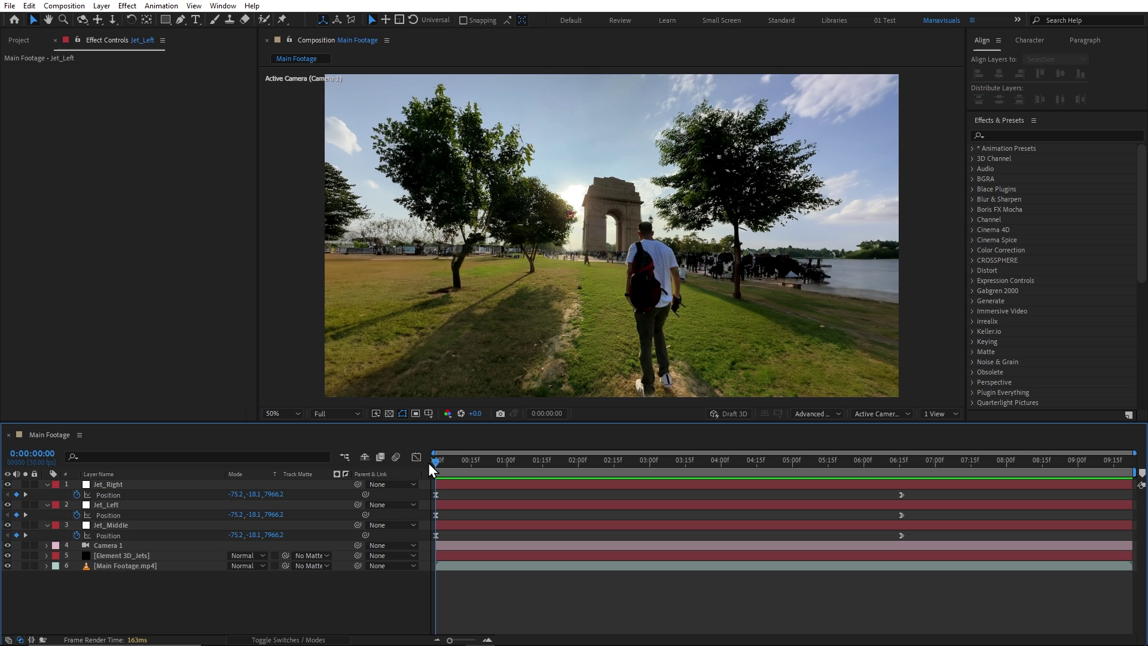
Shift Jet_Left's flight path left to X -479.7 and preview the result.
{"action": "left_click", "coordinate": [117, 516]}
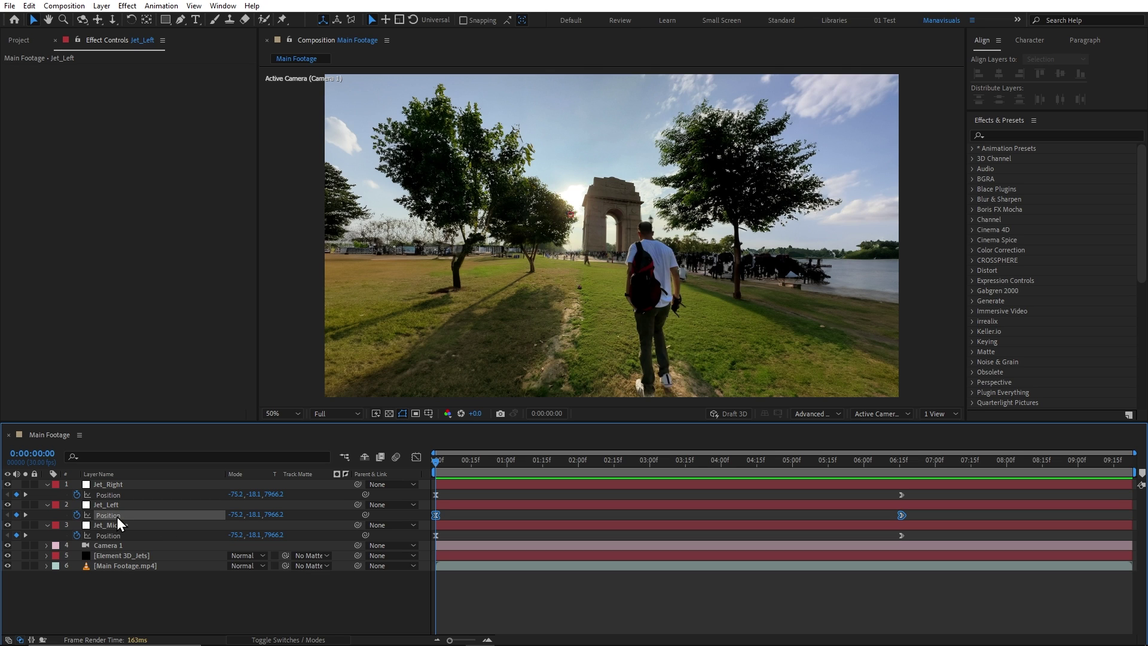
{"action": "left_click_drag", "start_coordinate": [634, 217], "coordinate": [604, 216]}
{"action": "left_click", "coordinate": [671, 556]}
{"action": "key", "text": "space"}
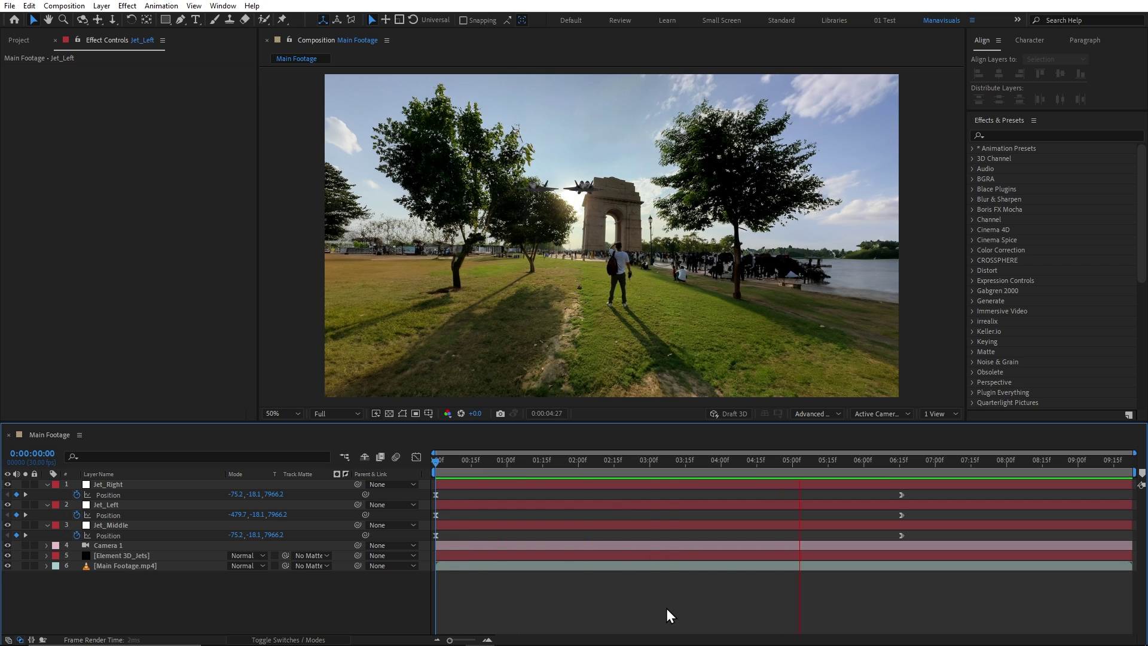
{"action": "key", "text": "space"}
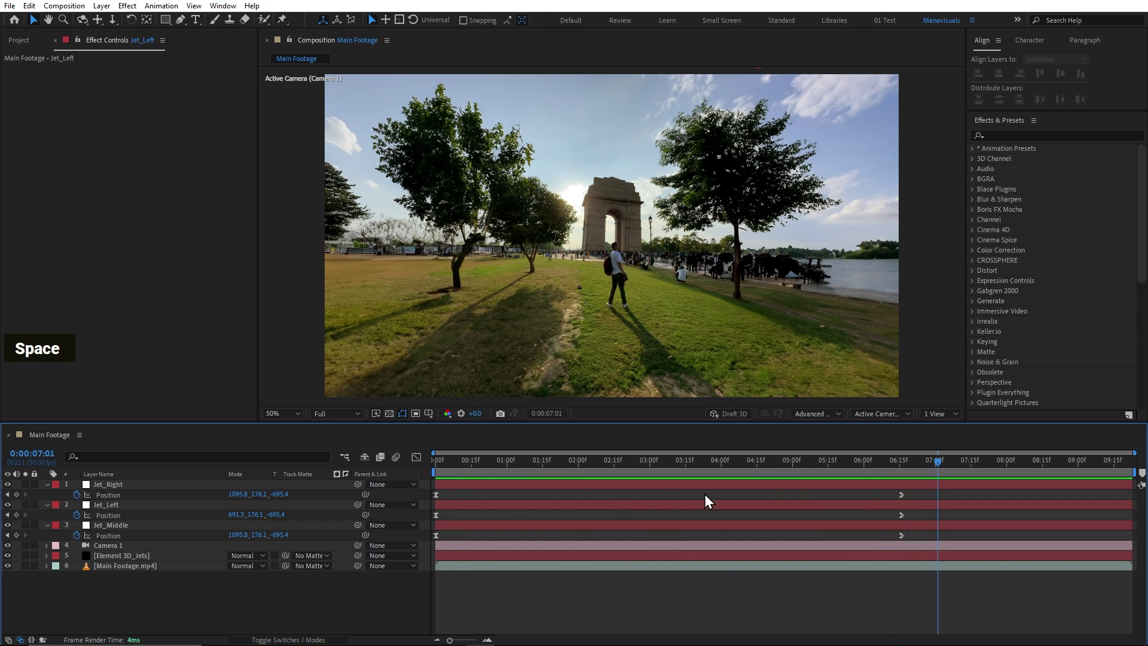
{"action": "left_click_drag", "start_coordinate": [453, 465], "coordinate": [422, 462]}
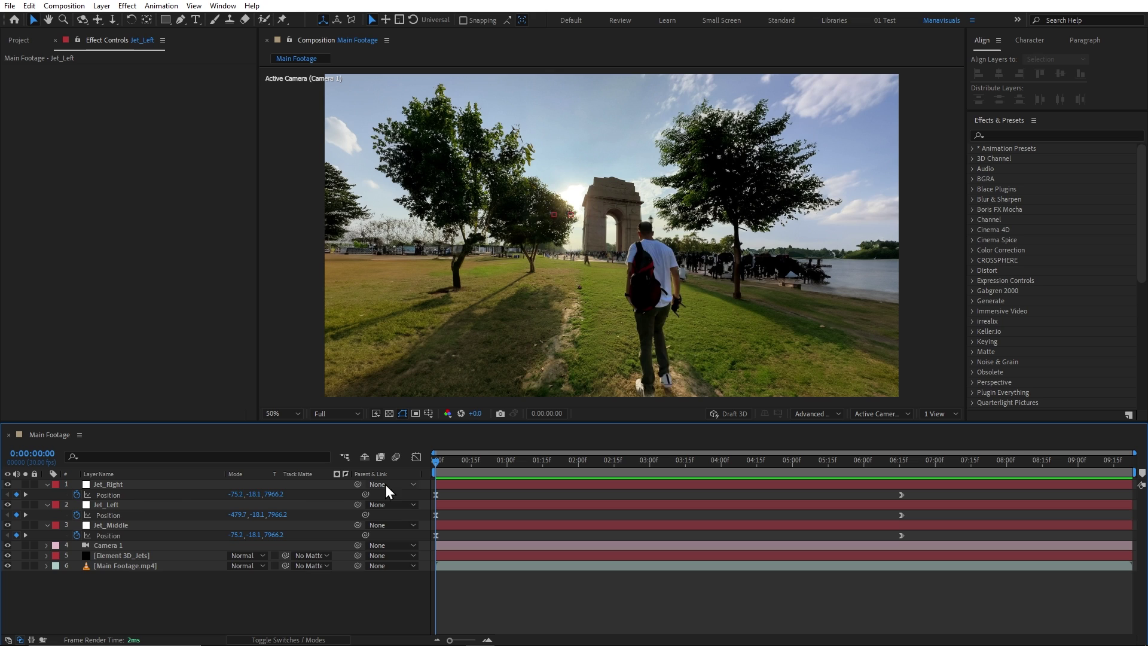
Offset Jet_Right's flight path right to X 444.9 and preview the jets.
{"action": "left_click", "coordinate": [111, 494]}
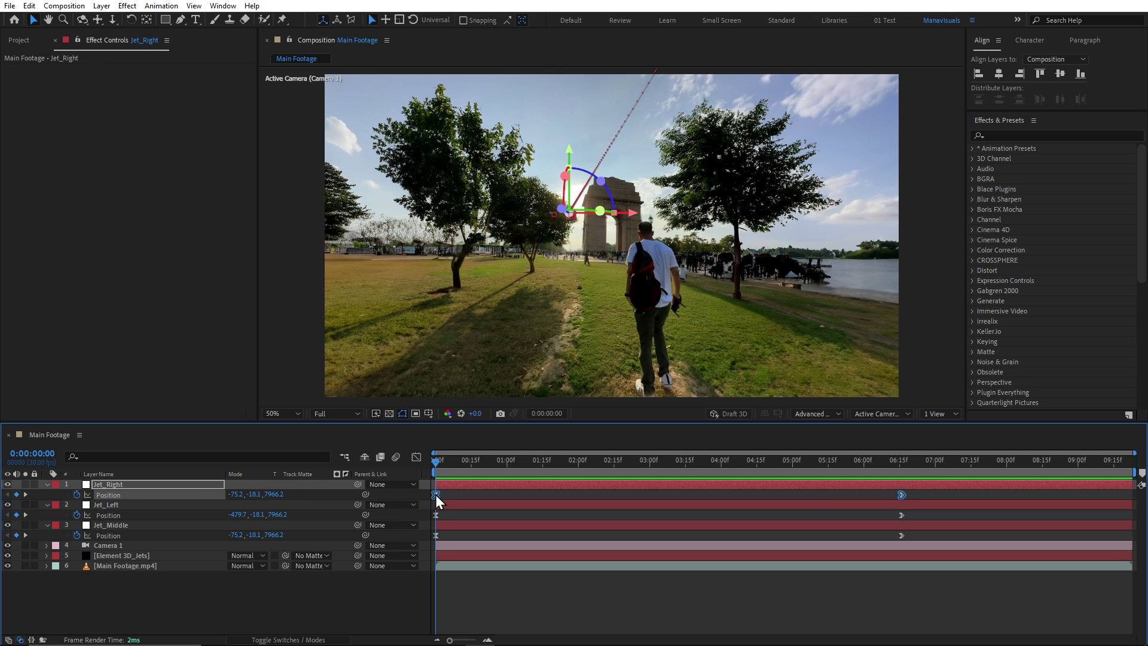
{"action": "key", "text": "space"}
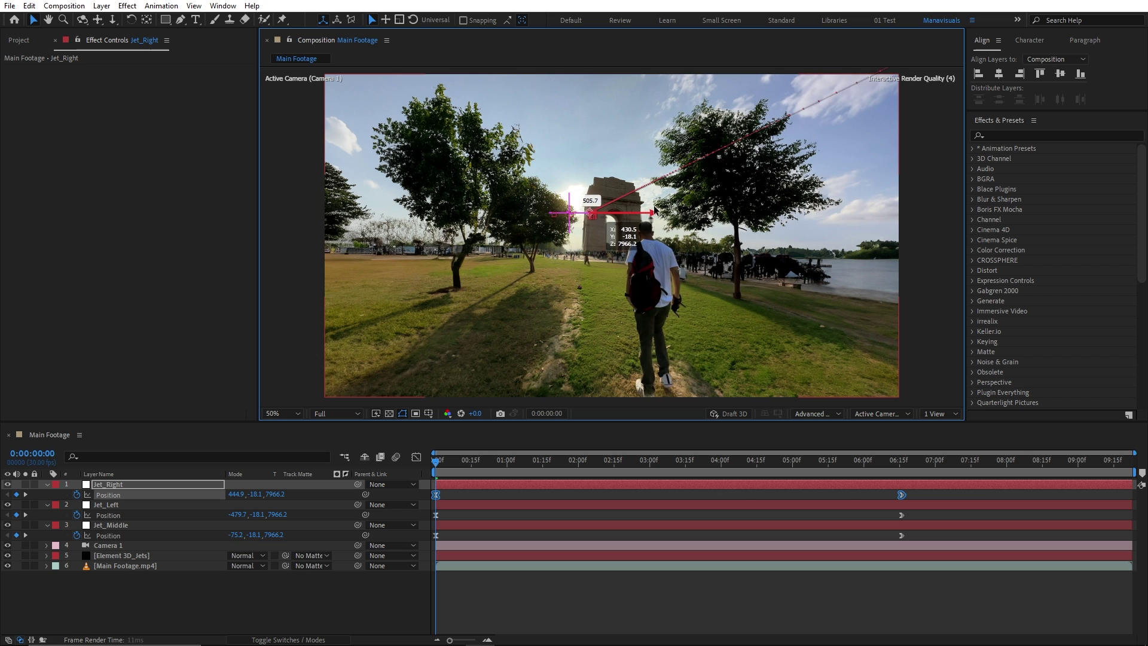
{"action": "mouse_move", "coordinate": [859, 462]}
{"action": "left_mouse_down"}
{"action": "mouse_move", "coordinate": [875, 458]}
{"action": "mouse_move", "coordinate": [838, 466]}
{"action": "left_mouse_up"}
{"action": "key", "text": "space"}
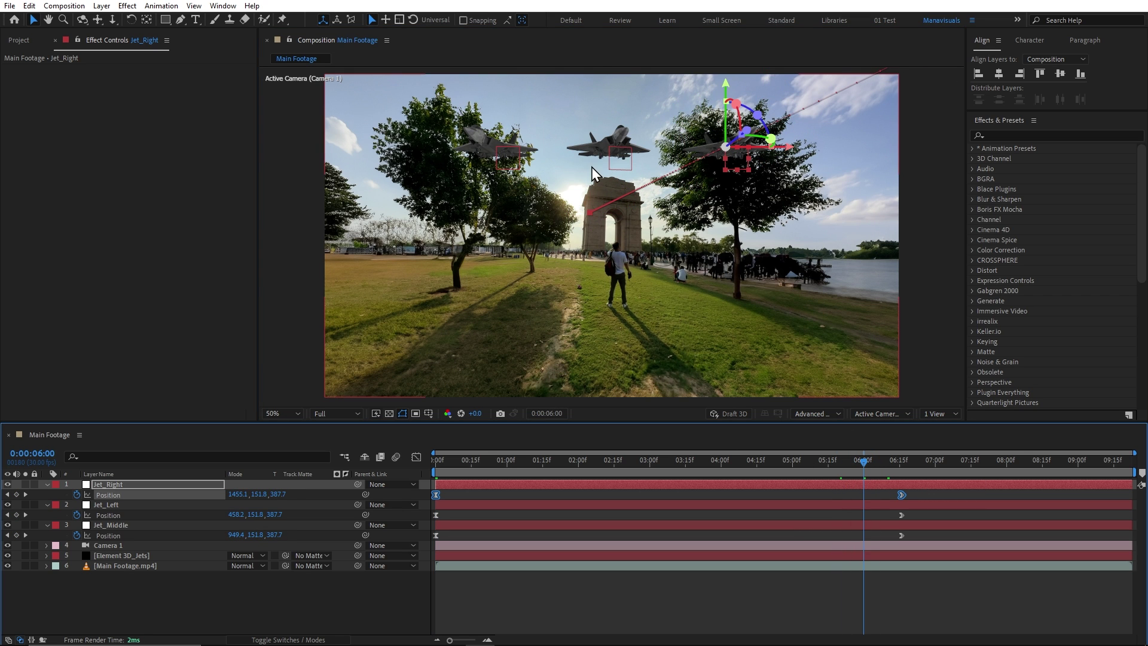
Move Jet_Middle's last Position keyframe one frame earlier and preview the jets at 5:27.
{"action": "left_click", "coordinate": [141, 535]}
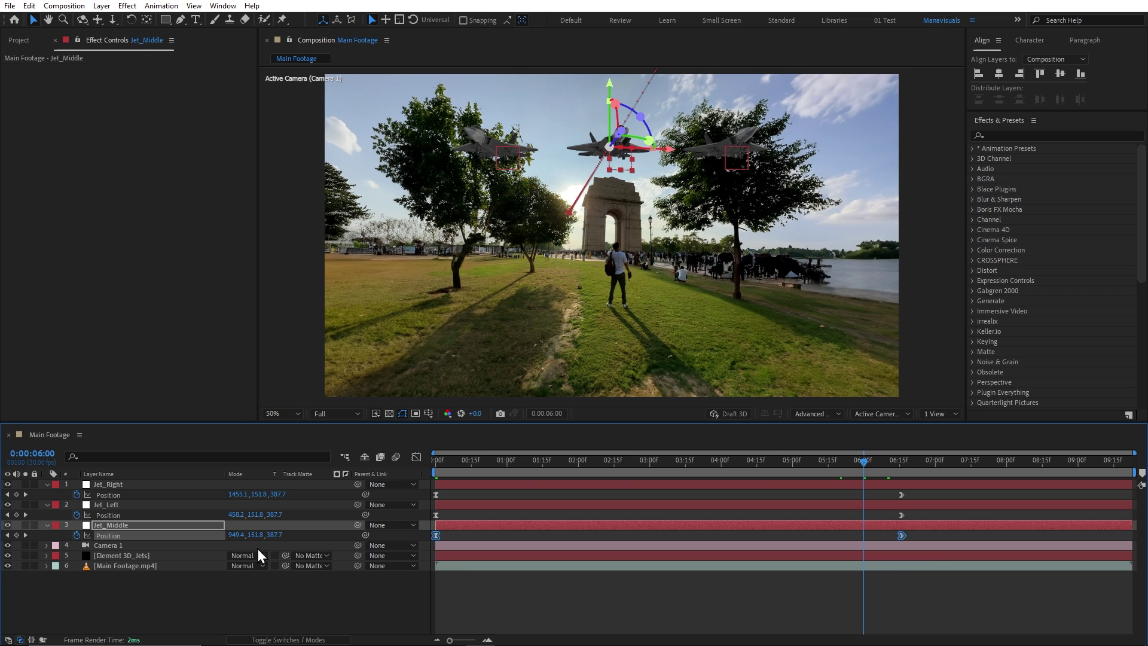
{"action": "left_click", "coordinate": [886, 538]}
{"action": "left_click_drag", "start_coordinate": [901, 537], "coordinate": [891, 539]}
{"action": "left_click", "coordinate": [683, 461]}
{"action": "key", "text": "space"}
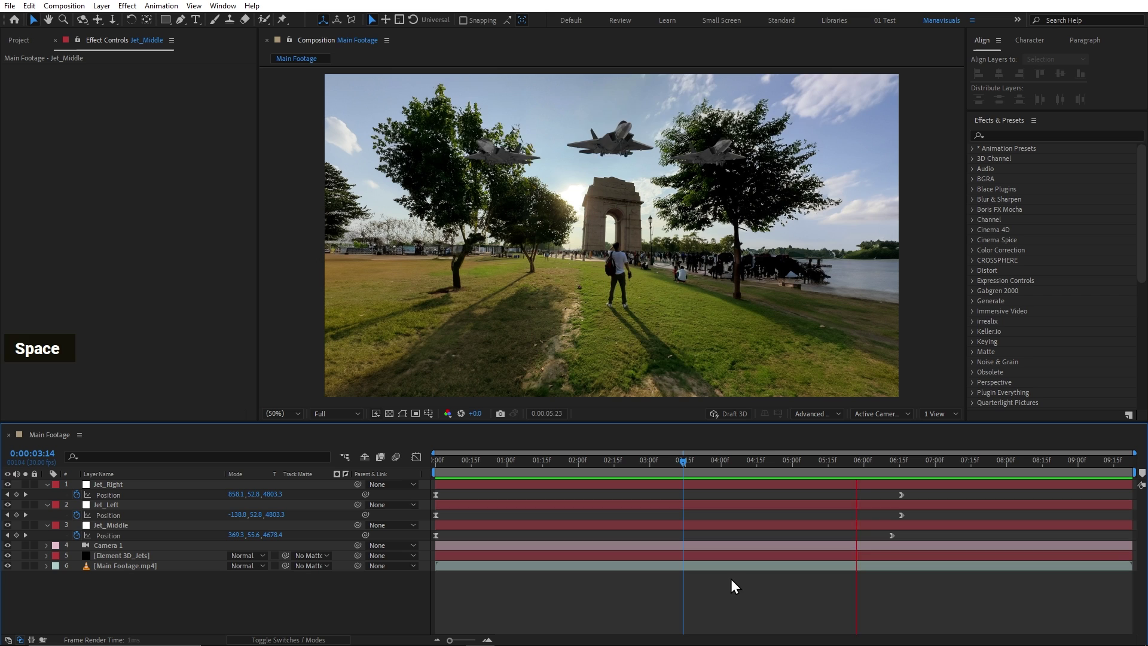
{"action": "left_click_drag", "start_coordinate": [933, 461], "coordinate": [856, 461]}
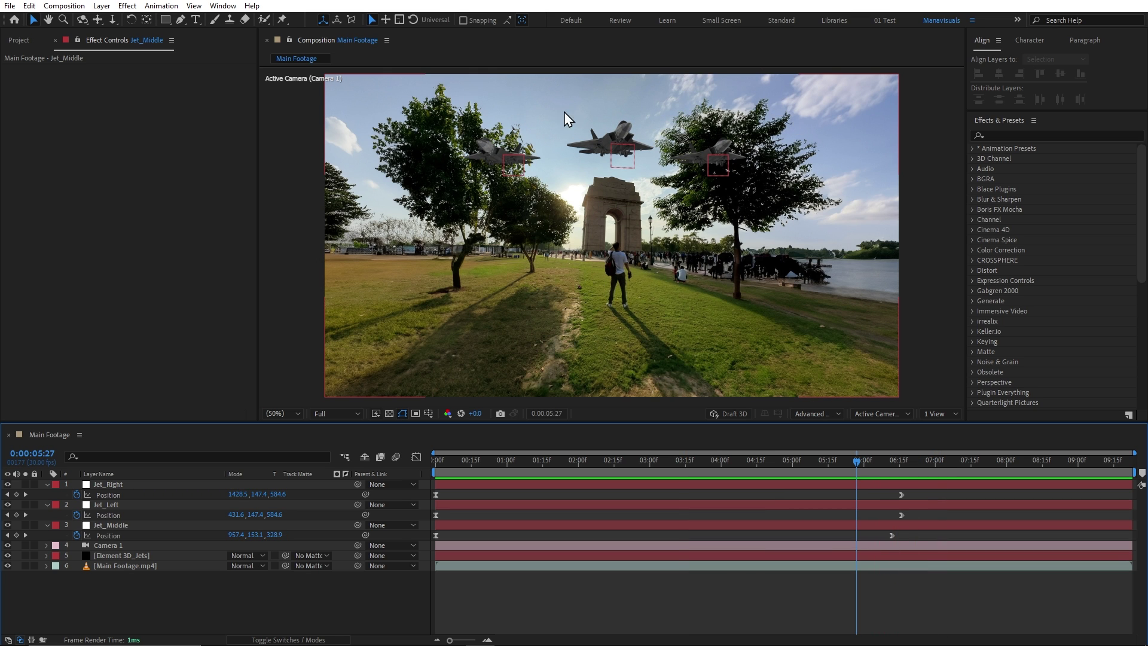
Create a solid named Smoke Middle and apply Trapcode Particular to it.
{"action": "key", "text": "ctrl+y"}
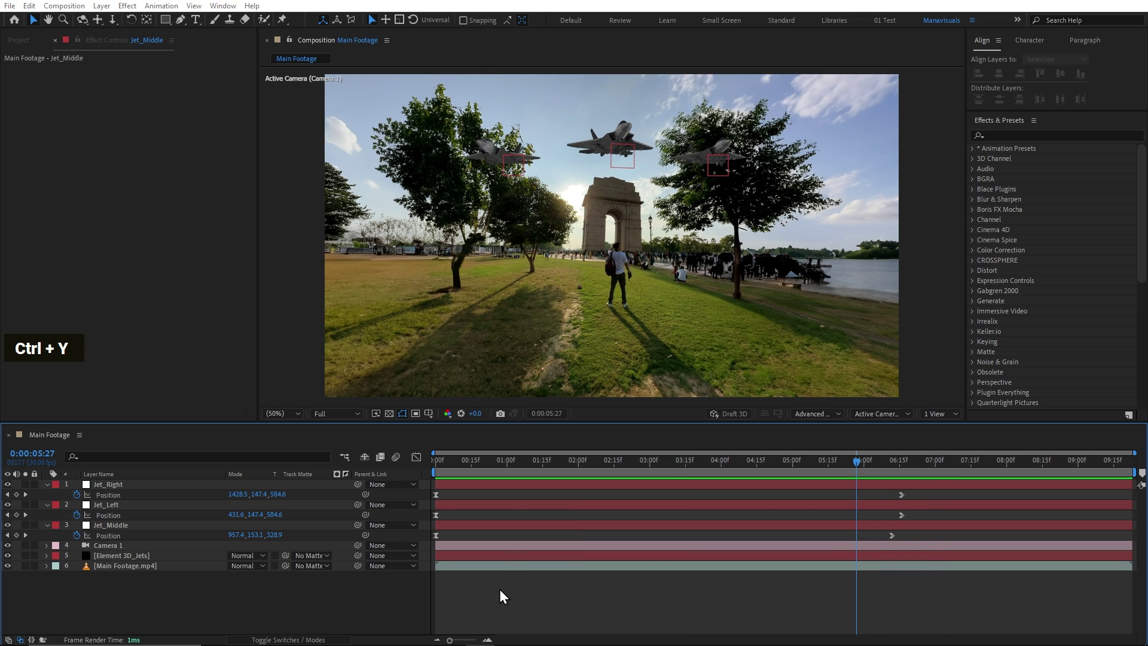
{"action": "type", "text": "Smoke Middle"}
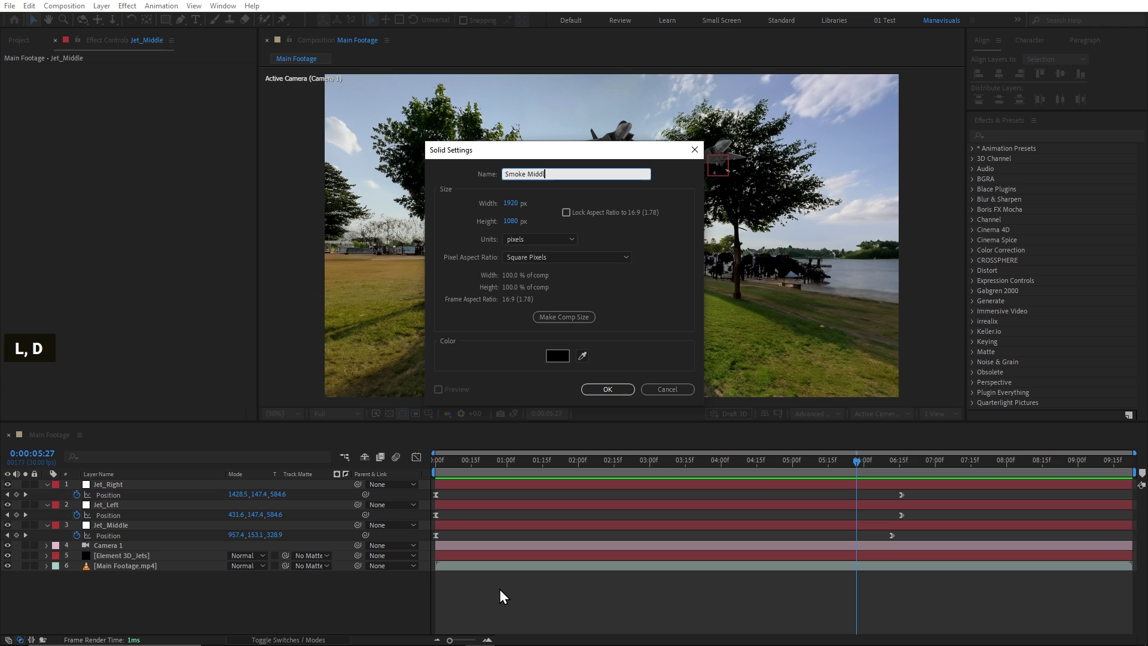
{"action": "key", "text": "Return"}
{"action": "key", "text": "ctrl+space"}
{"action": "type", "text": "par"}
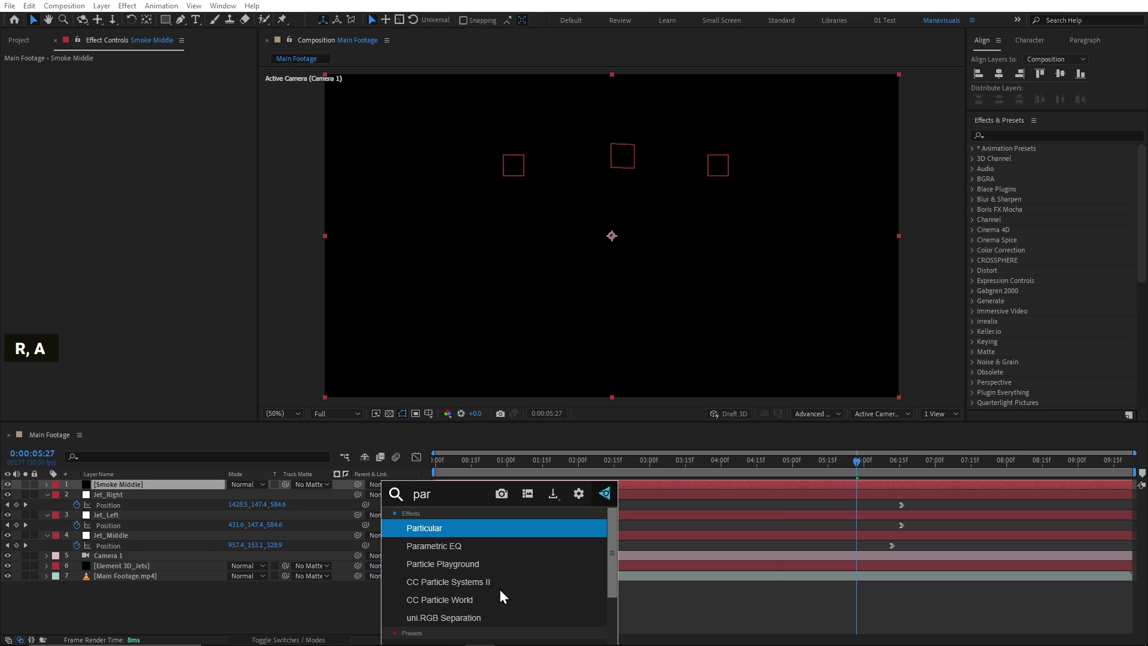
{"action": "key", "text": "Return"}
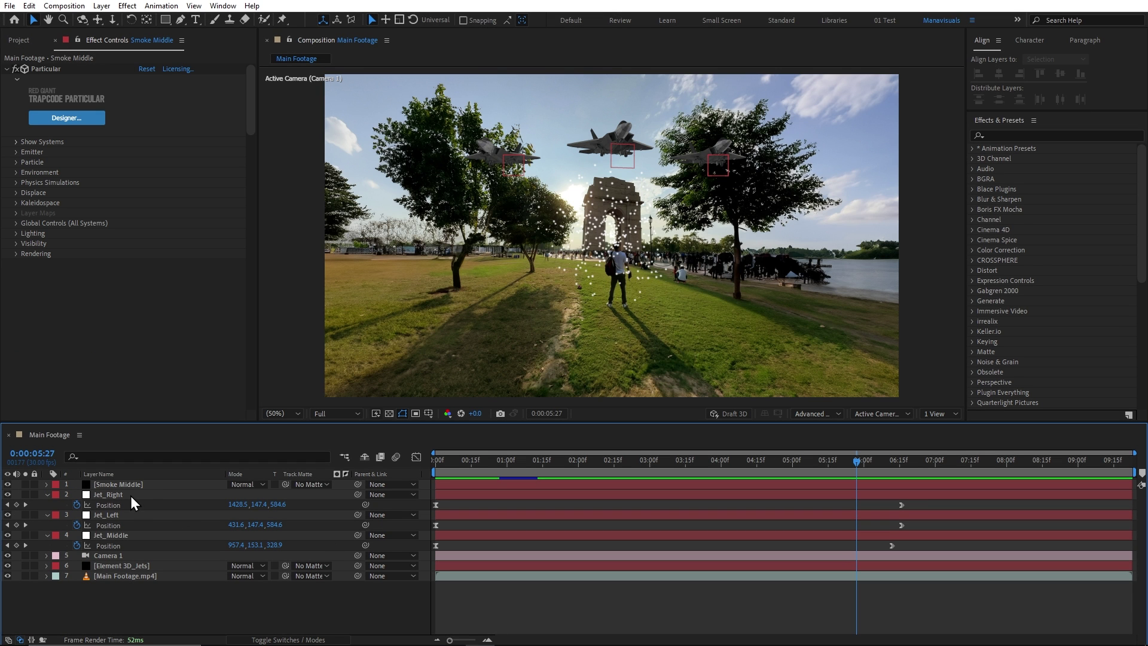
Solo the Smoke Middle layer and preview its white particle burst.
{"action": "left_click", "coordinate": [125, 486]}
{"action": "left_click", "coordinate": [25, 484]}
{"action": "left_click", "coordinate": [433, 464]}
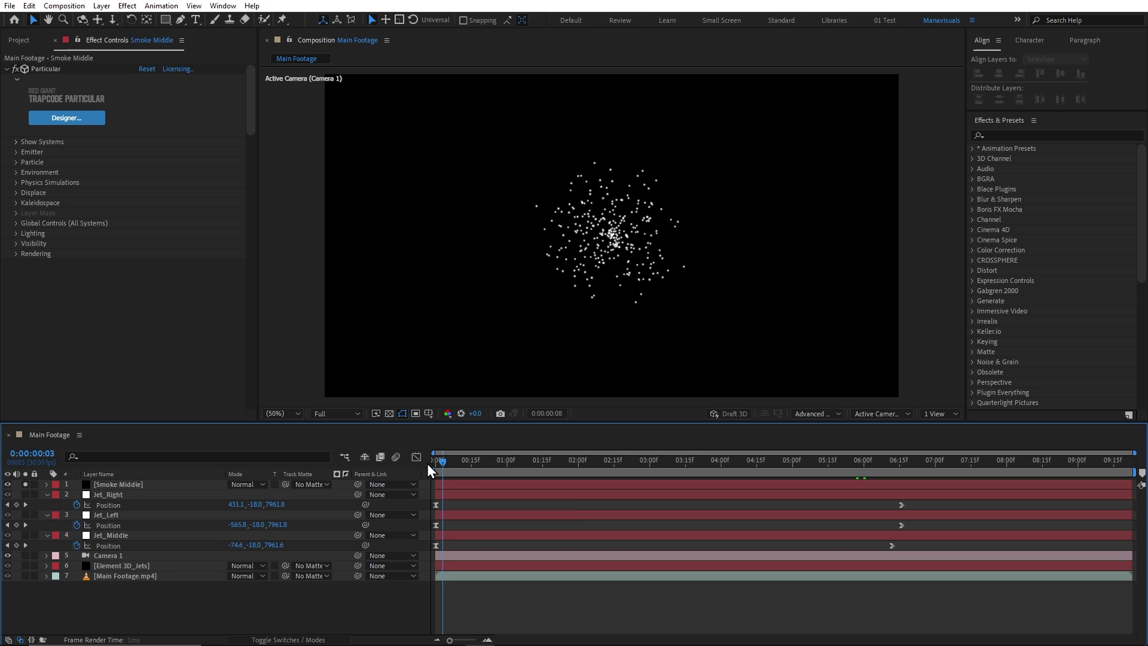
{"action": "key", "text": "space"}
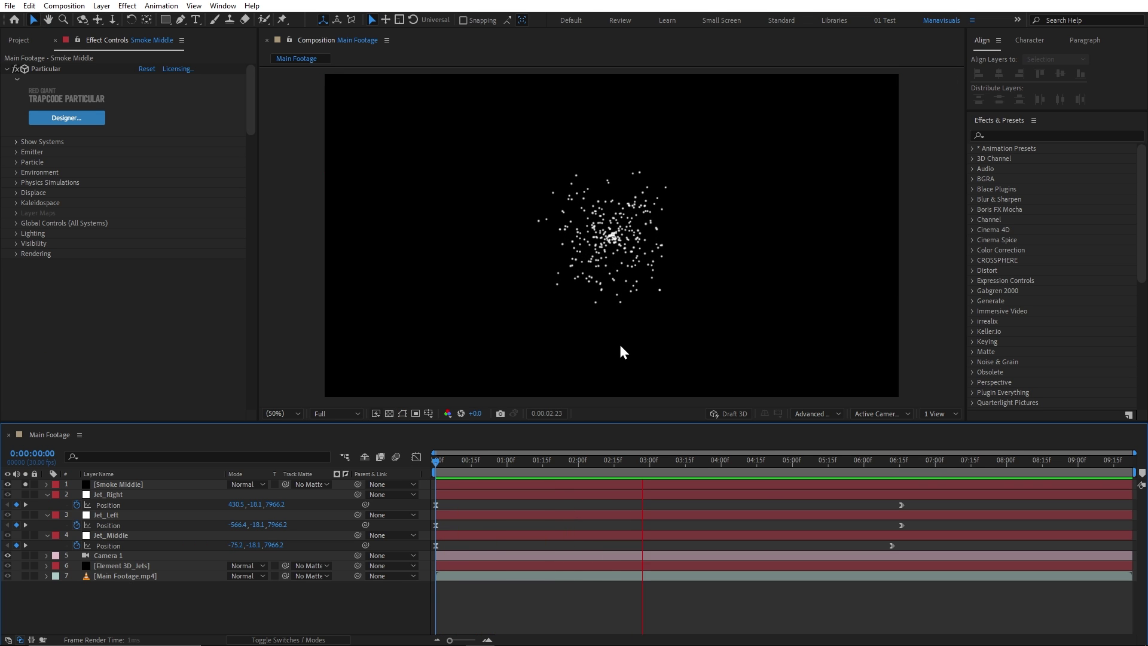
{"action": "key", "text": "space"}
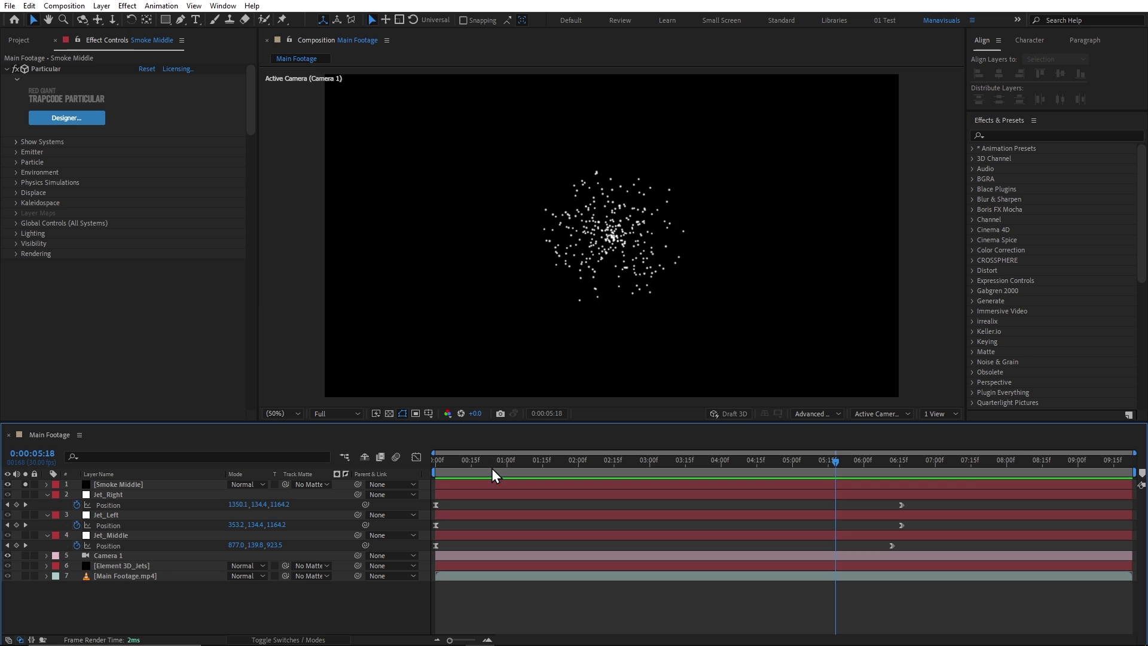
In Particular Designer, browse the Smoke and Fire presets and choose Simple Smoke.
{"action": "left_click", "coordinate": [67, 118]}
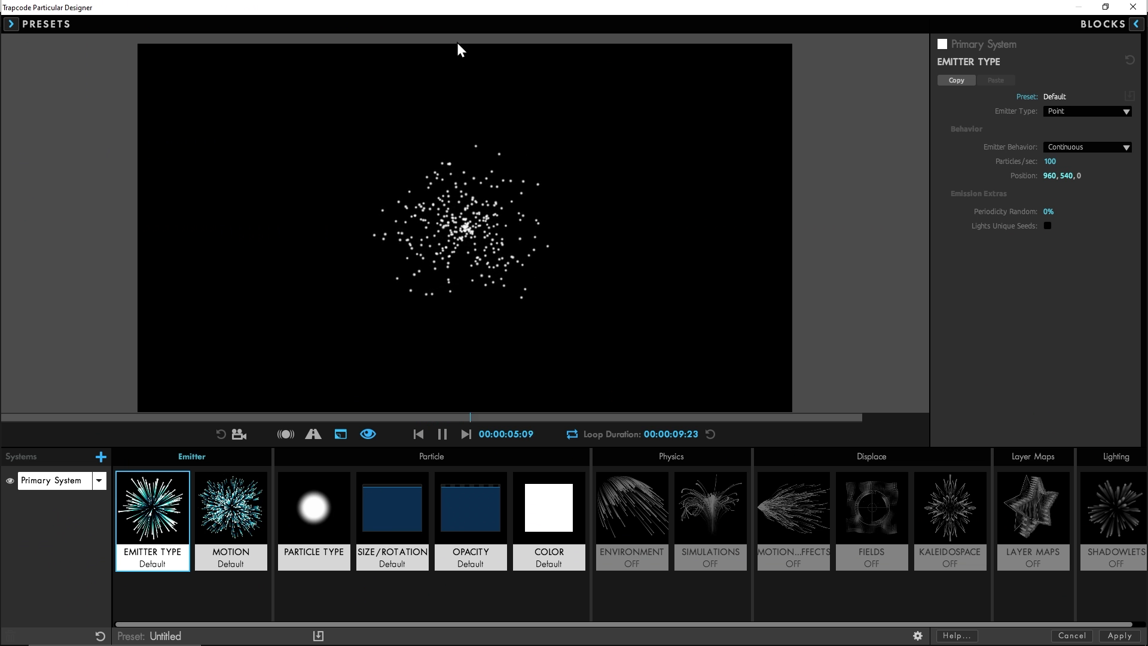
{"action": "left_click", "coordinate": [10, 25]}
{"action": "left_click", "coordinate": [9, 81]}
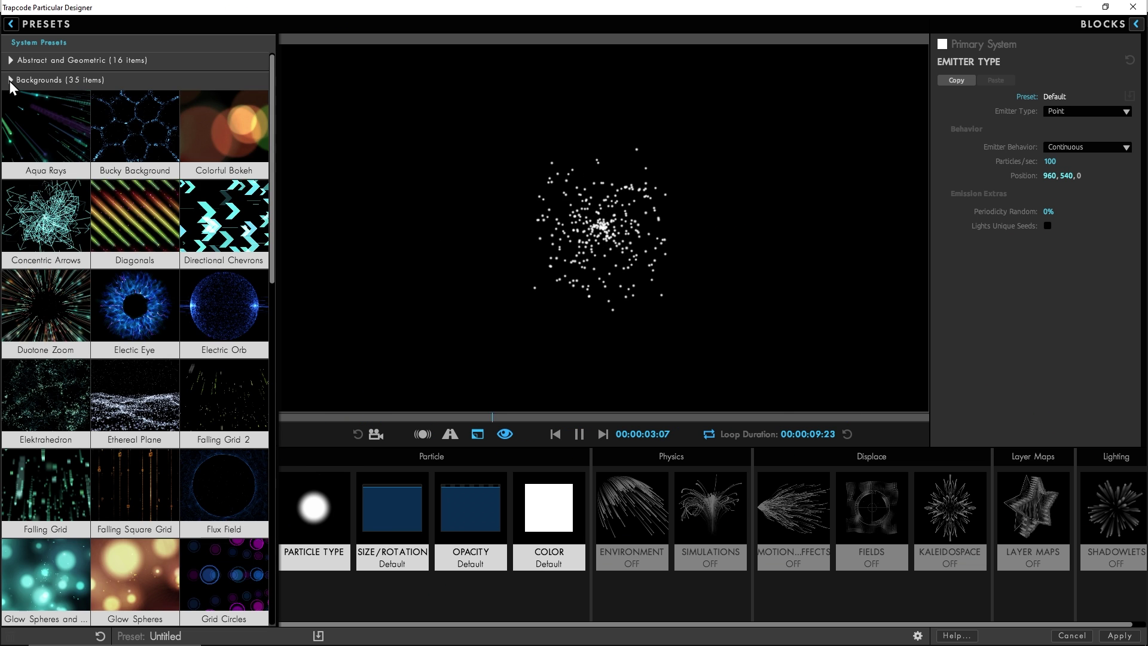
{"action": "left_click", "coordinate": [9, 81]}
{"action": "left_click", "coordinate": [10, 118]}
{"action": "left_click", "coordinate": [10, 118]}
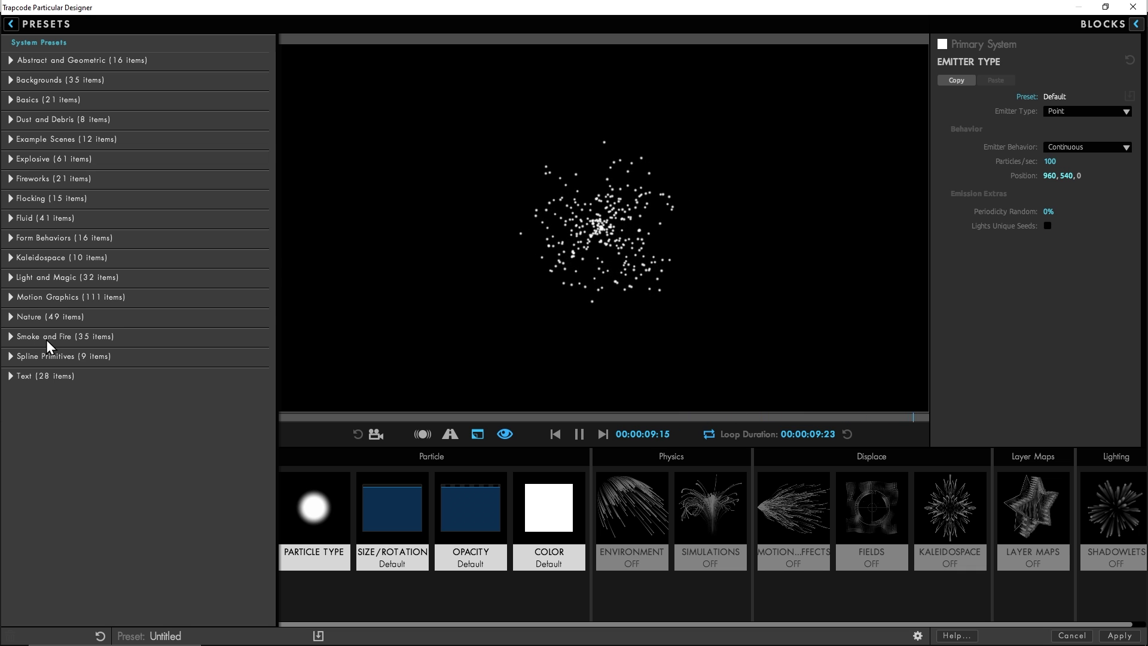
{"action": "left_click", "coordinate": [9, 337]}
{"action": "left_click", "coordinate": [134, 458]}
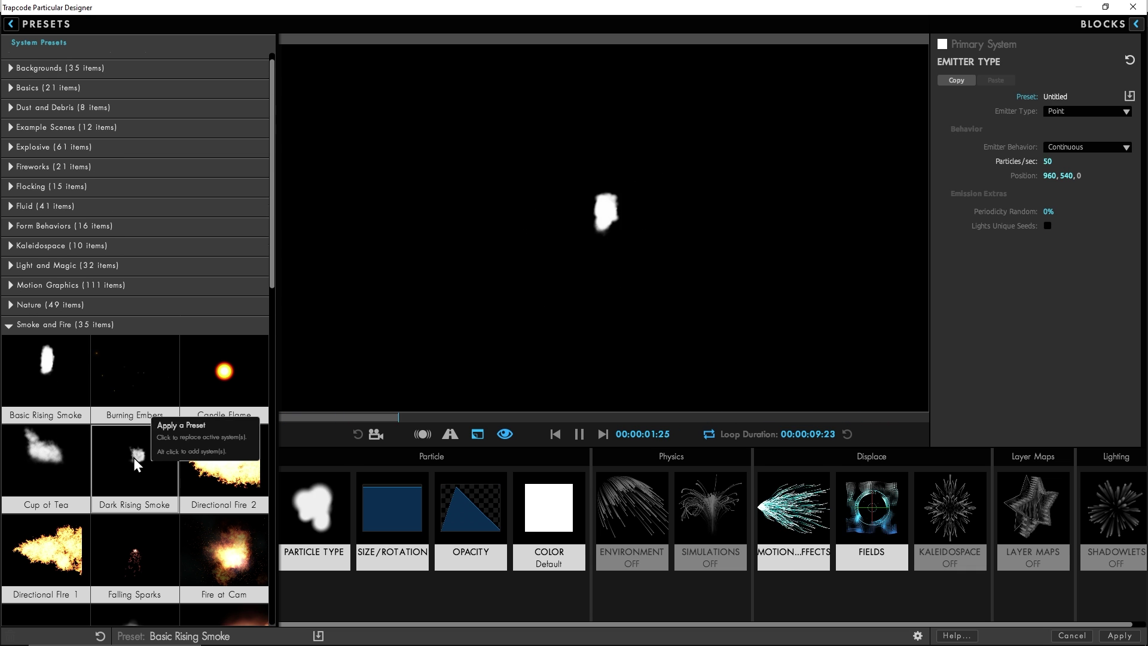
{"action": "scroll", "coordinate": [133, 456], "scroll_direction": "down", "scroll_amount": 4}
{"action": "left_click", "coordinate": [134, 457]}
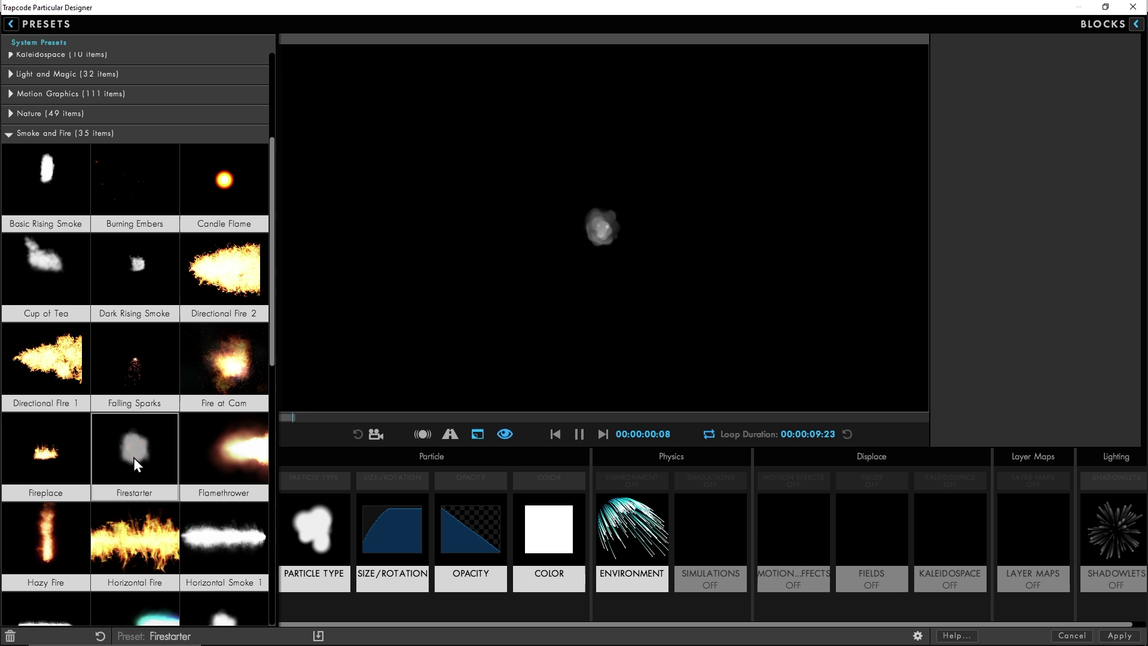
{"action": "scroll", "coordinate": [134, 457], "scroll_direction": "down", "scroll_amount": 1}
{"action": "scroll", "coordinate": [135, 459], "scroll_direction": "down", "scroll_amount": 5}
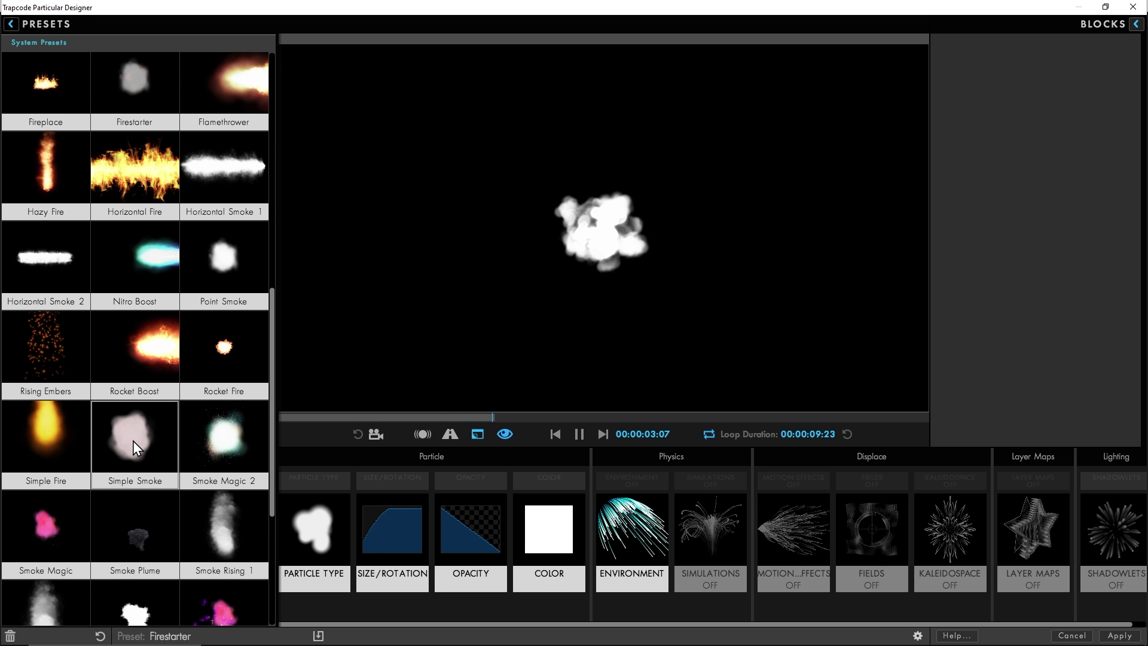
{"action": "left_click", "coordinate": [133, 440]}
Test the Simple Smoke trail by sweeping the emitter, then apply it to the composition.
{"action": "left_click", "coordinate": [12, 24]}
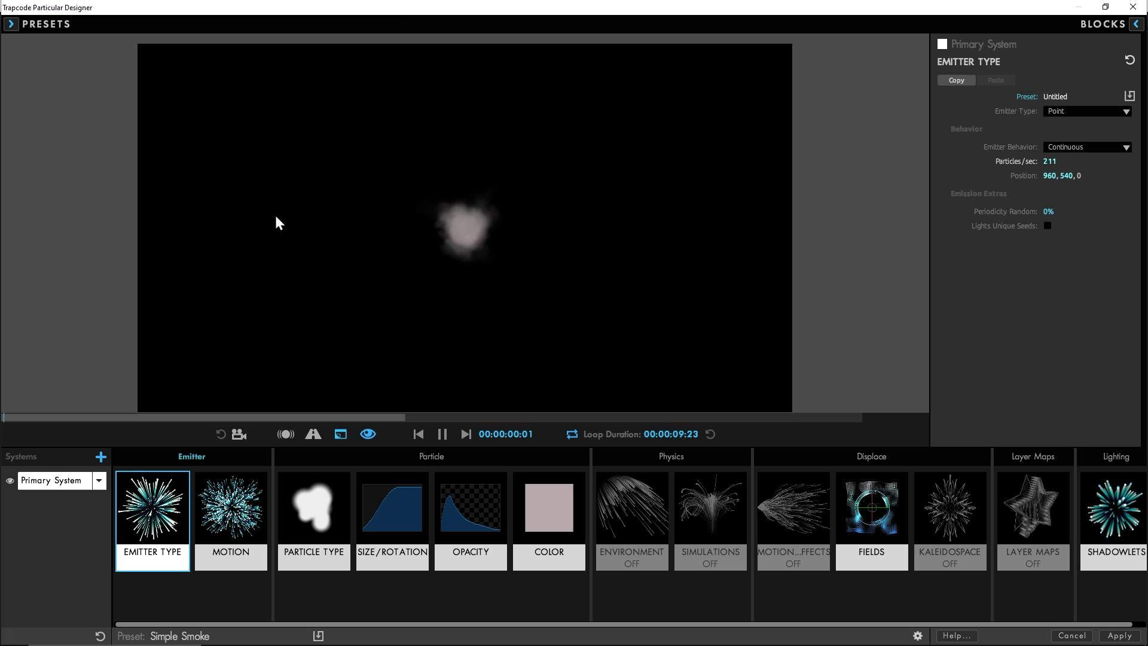
{"action": "mouse_move", "coordinate": [275, 216]}
{"action": "left_mouse_down"}
{"action": "mouse_move", "coordinate": [347, 185]}
{"action": "mouse_move", "coordinate": [513, 162]}
{"action": "mouse_move", "coordinate": [591, 162]}
{"action": "mouse_move", "coordinate": [637, 185]}
{"action": "mouse_move", "coordinate": [666, 204]}
{"action": "mouse_move", "coordinate": [672, 230]}
{"action": "mouse_move", "coordinate": [652, 255]}
{"action": "mouse_move", "coordinate": [524, 262]}
{"action": "mouse_move", "coordinate": [416, 287]}
{"action": "mouse_move", "coordinate": [372, 328]}
{"action": "mouse_move", "coordinate": [393, 361]}
{"action": "mouse_move", "coordinate": [463, 376]}
{"action": "mouse_move", "coordinate": [557, 363]}
{"action": "left_mouse_up"}
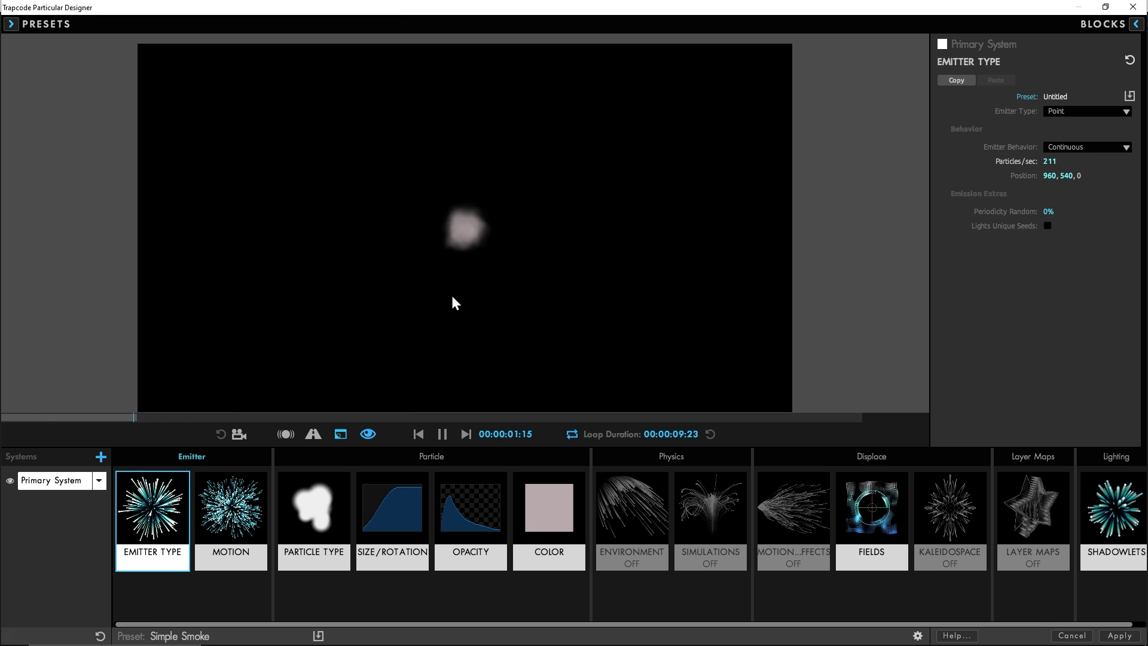
{"action": "mouse_move", "coordinate": [452, 302]}
{"action": "left_mouse_down"}
{"action": "mouse_move", "coordinate": [331, 184]}
{"action": "mouse_move", "coordinate": [235, 215]}
{"action": "mouse_move", "coordinate": [258, 276]}
{"action": "mouse_move", "coordinate": [382, 263]}
{"action": "mouse_move", "coordinate": [617, 183]}
{"action": "mouse_move", "coordinate": [773, 246]}
{"action": "mouse_move", "coordinate": [728, 308]}
{"action": "mouse_move", "coordinate": [511, 282]}
{"action": "mouse_move", "coordinate": [318, 238]}
{"action": "left_mouse_up"}
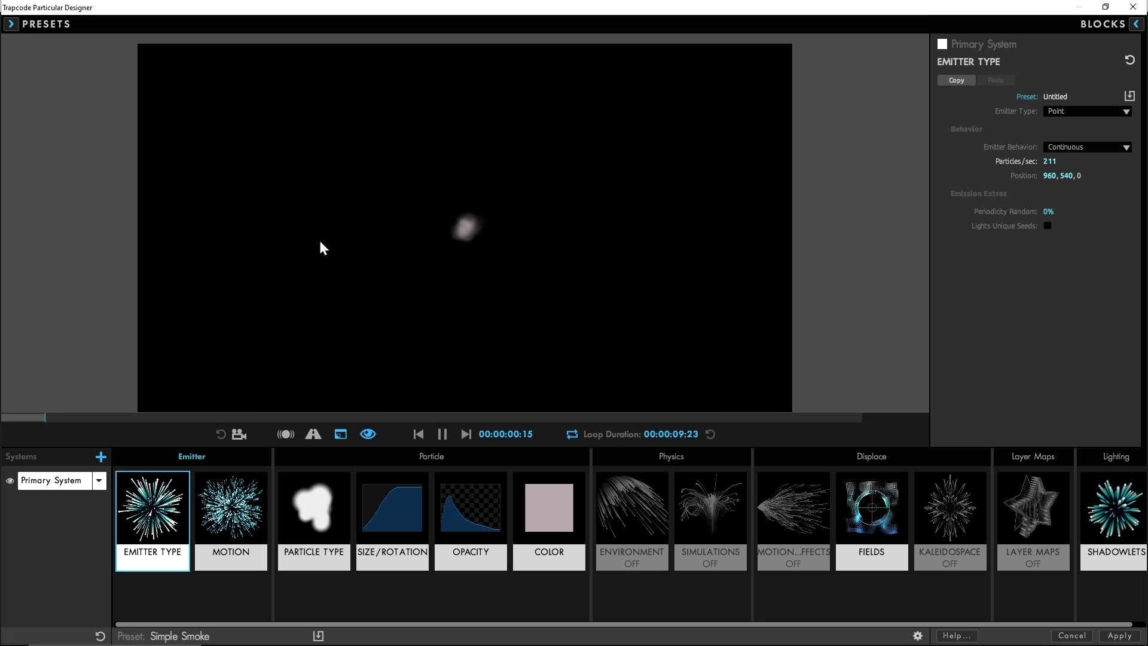
{"action": "left_click", "coordinate": [233, 511]}
{"action": "left_click", "coordinate": [328, 516]}
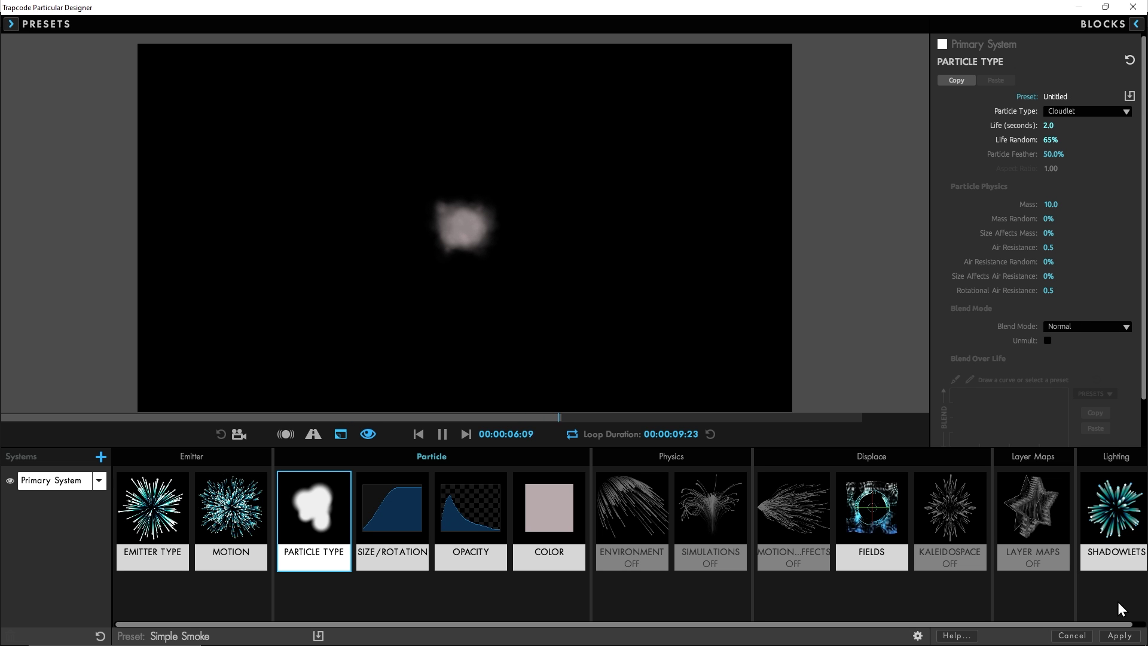
{"action": "left_click", "coordinate": [1119, 636]}
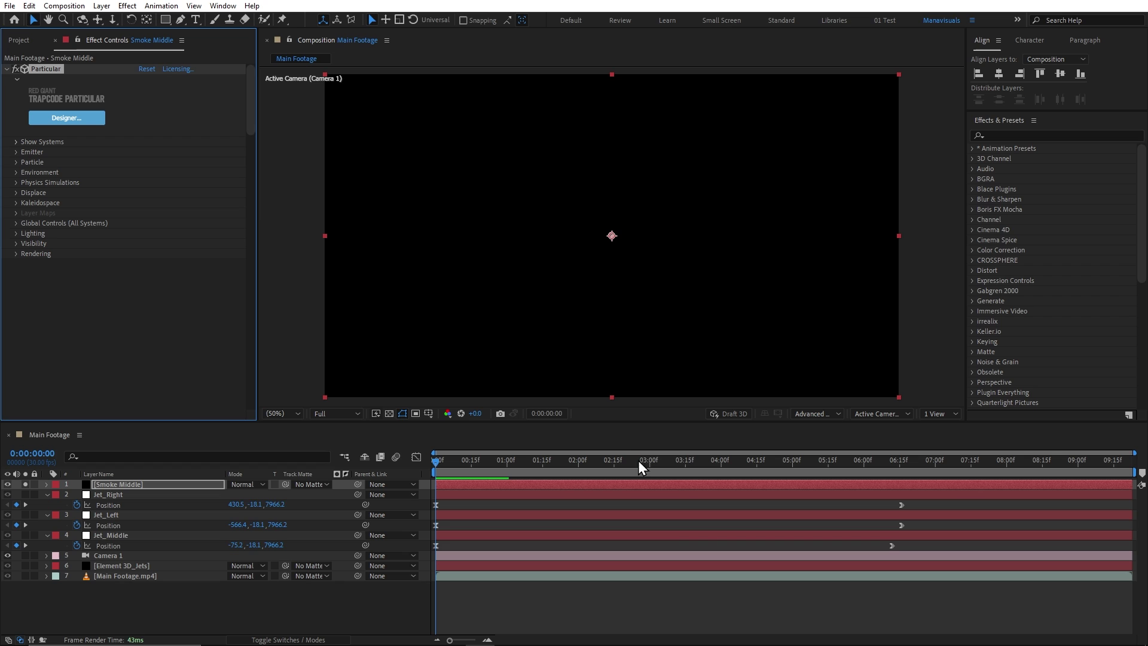
Set the emitter X to 960 and create a Primary System Null controlling its position.
{"action": "left_click_drag", "start_coordinate": [652, 461], "coordinate": [729, 472]}
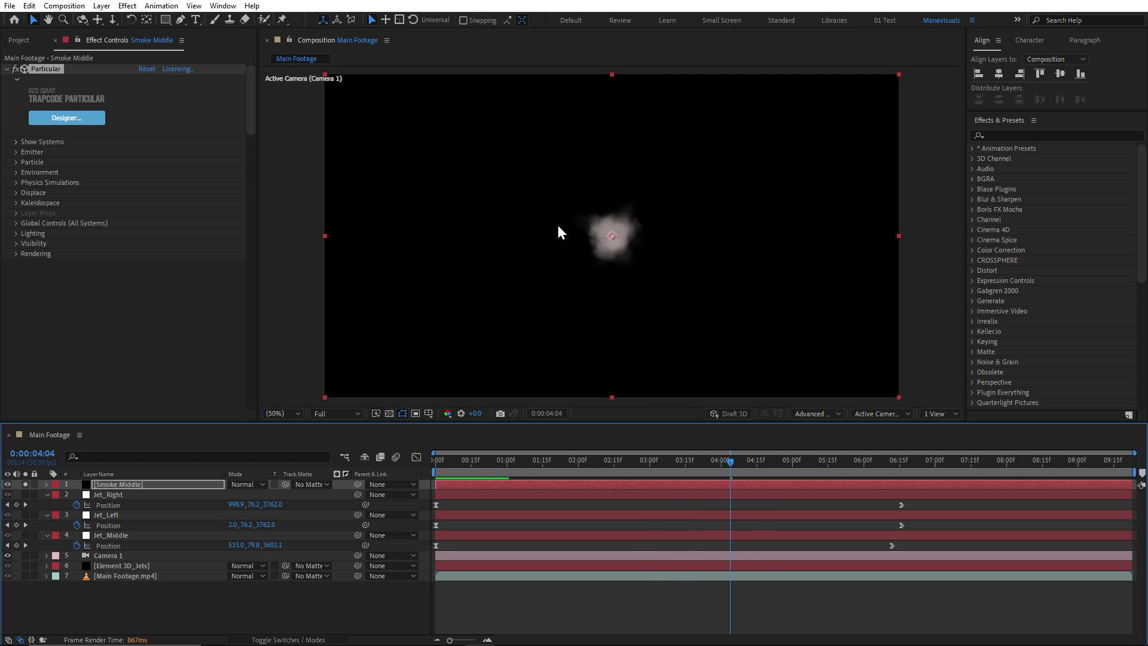
{"action": "left_click", "coordinate": [16, 152]}
{"action": "key", "text": "ctrl+z"}
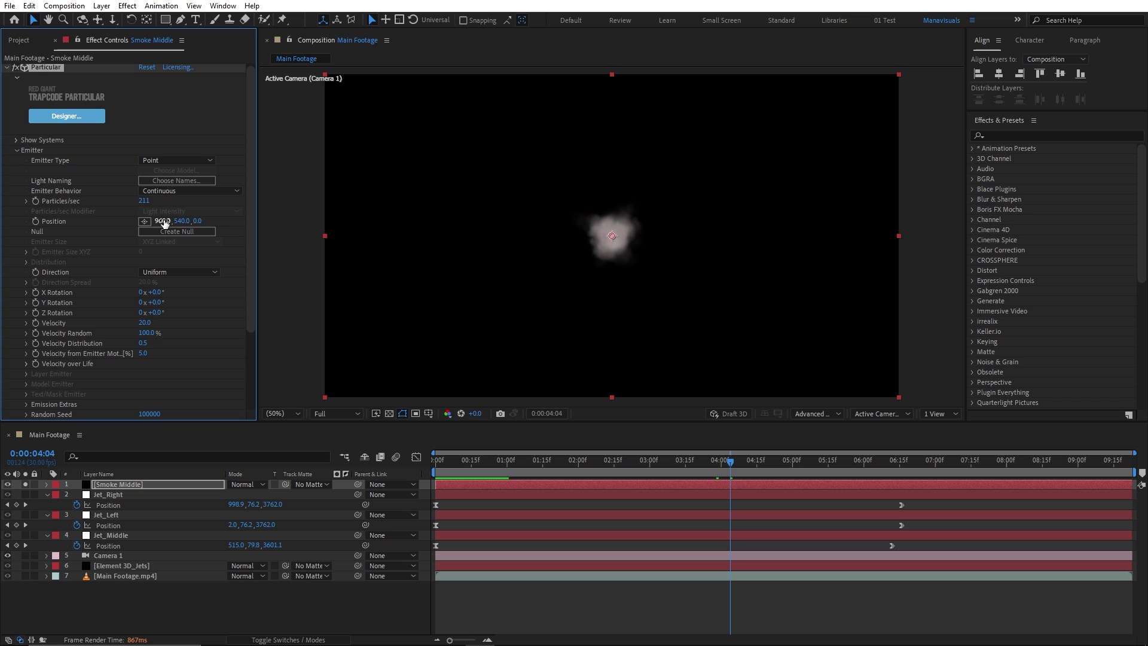
{"action": "left_click_drag", "start_coordinate": [165, 222], "coordinate": [210, 227]}
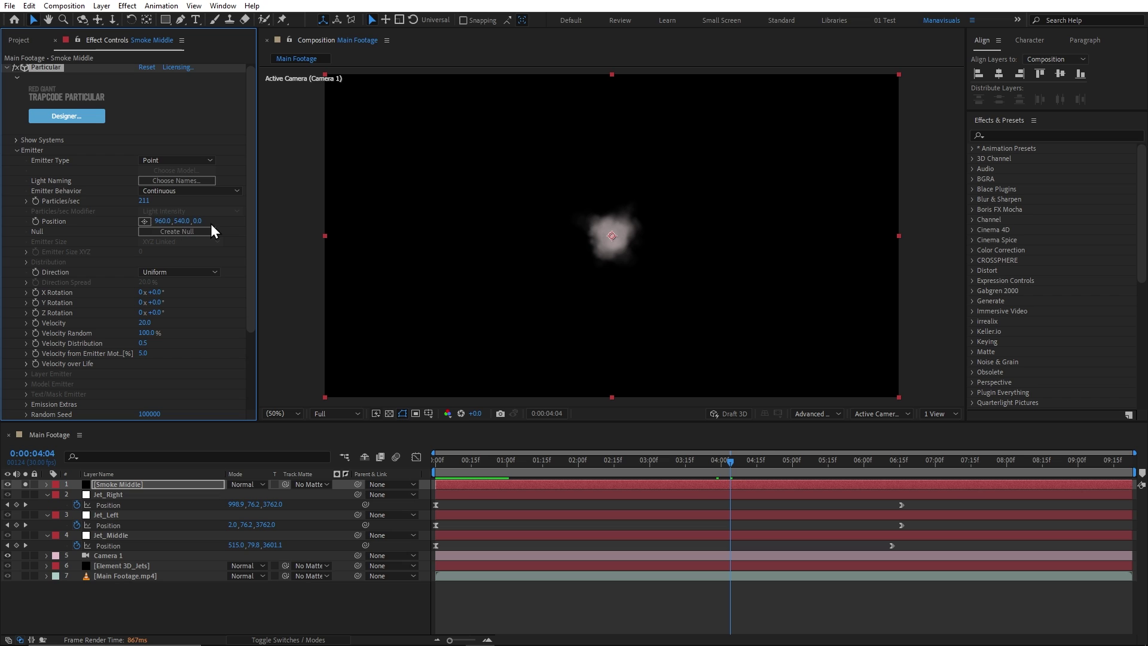
{"action": "left_click", "coordinate": [170, 231]}
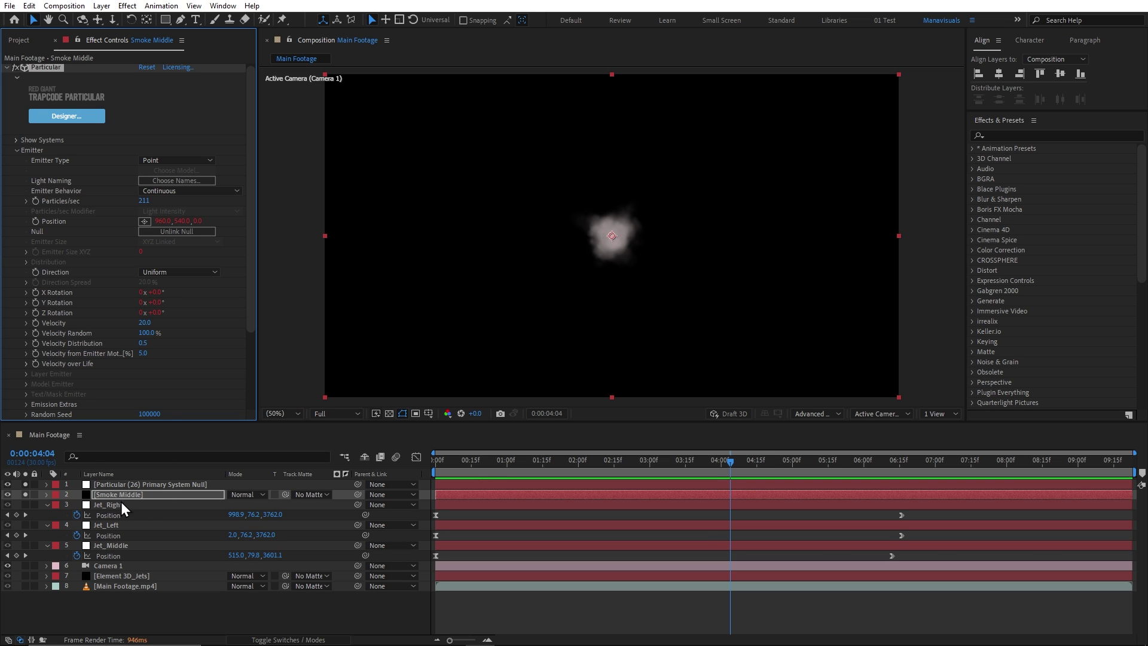
Shift the emitter null right and unsolo Smoke Middle to show the India Gate footage.
{"action": "left_click", "coordinate": [144, 495]}
{"action": "left_click", "coordinate": [178, 483]}
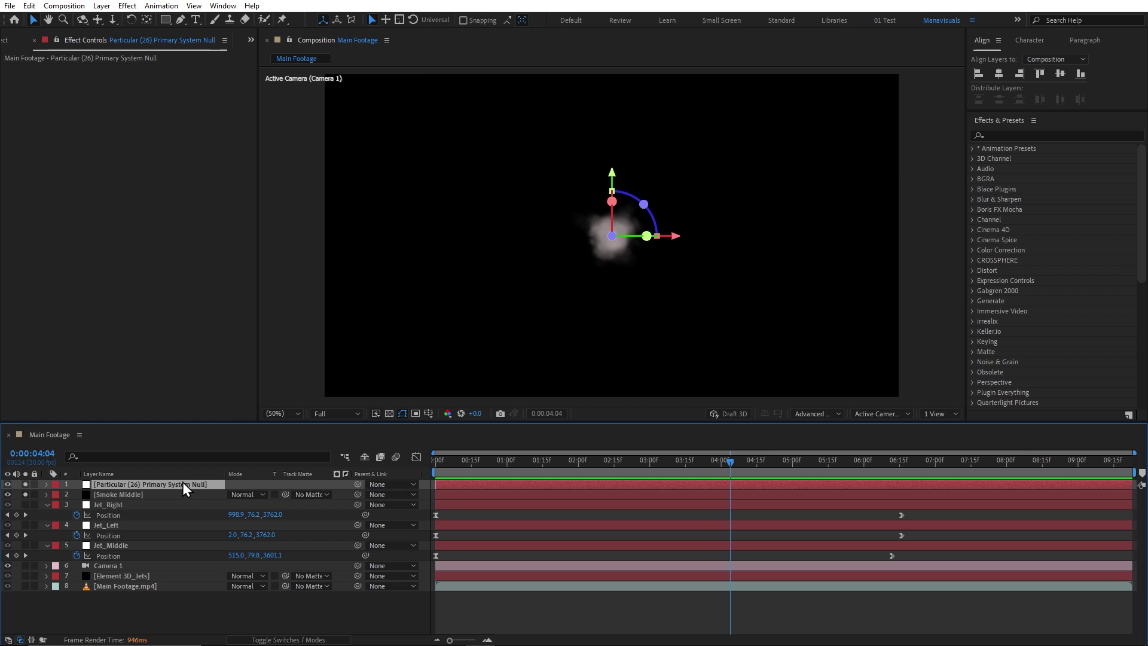
{"action": "left_click_drag", "start_coordinate": [673, 237], "coordinate": [795, 246]}
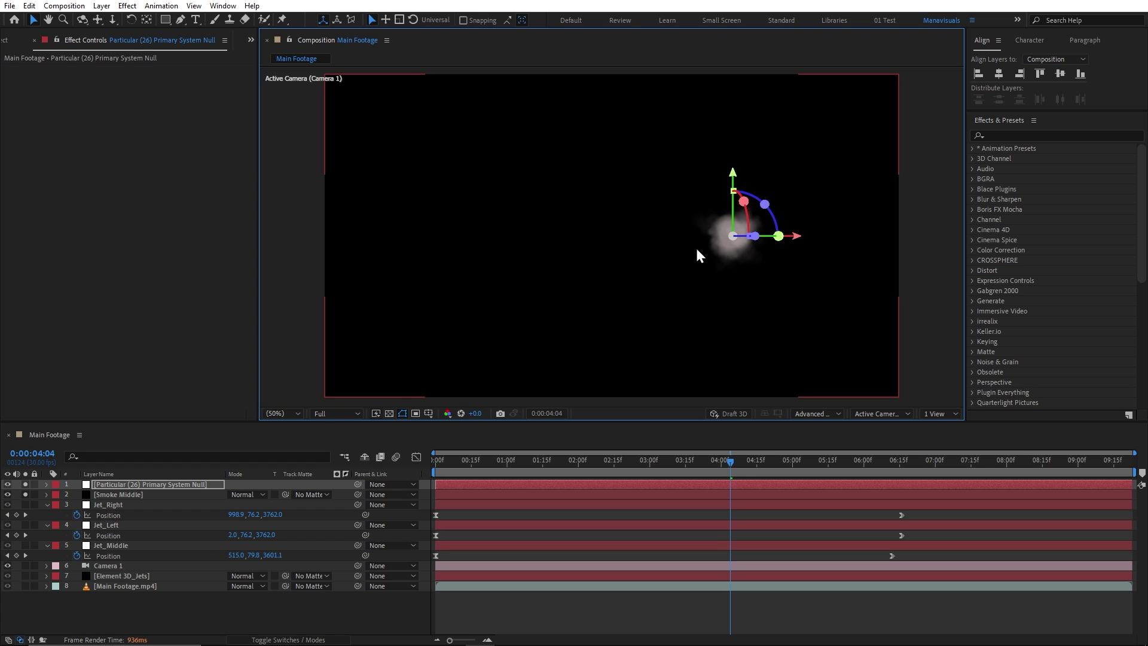
{"action": "left_click", "coordinate": [24, 484]}
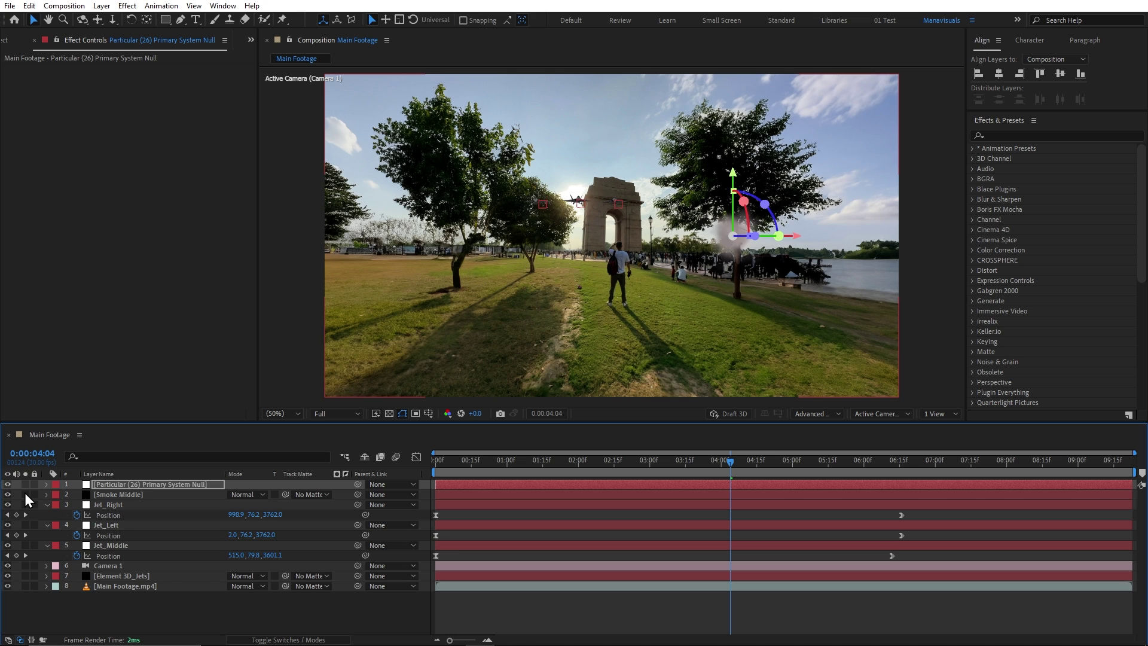
{"action": "left_click", "coordinate": [112, 549]}
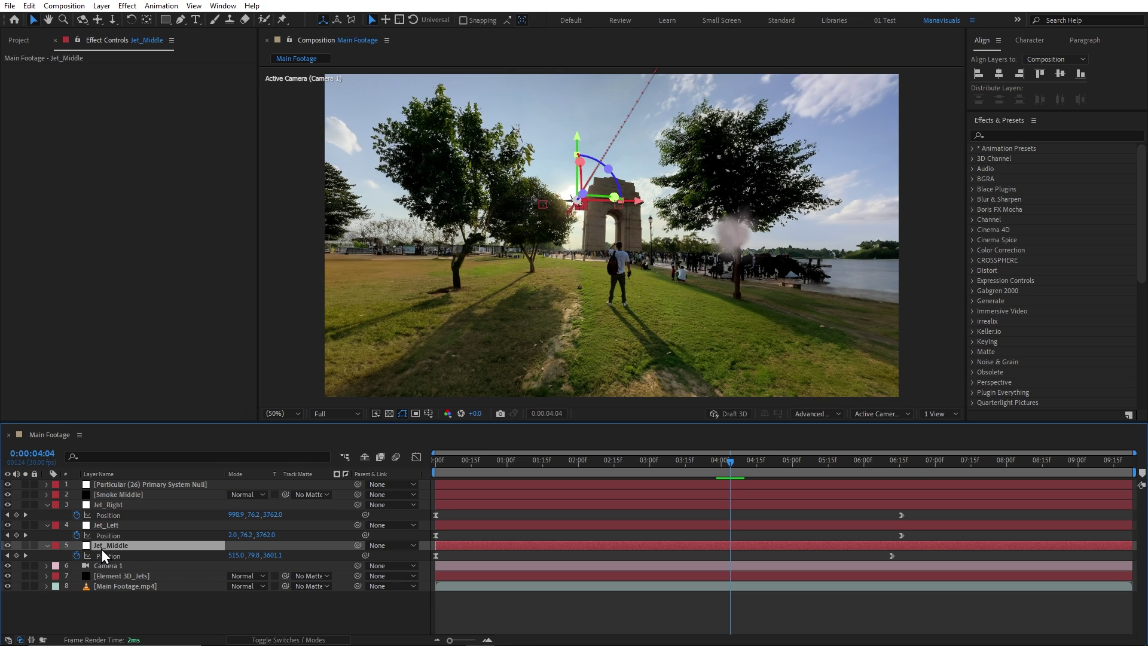
Rename the emitter null to 'Smoke Middle Null' and parent it to Jet_Middle.
{"action": "left_click", "coordinate": [144, 485]}
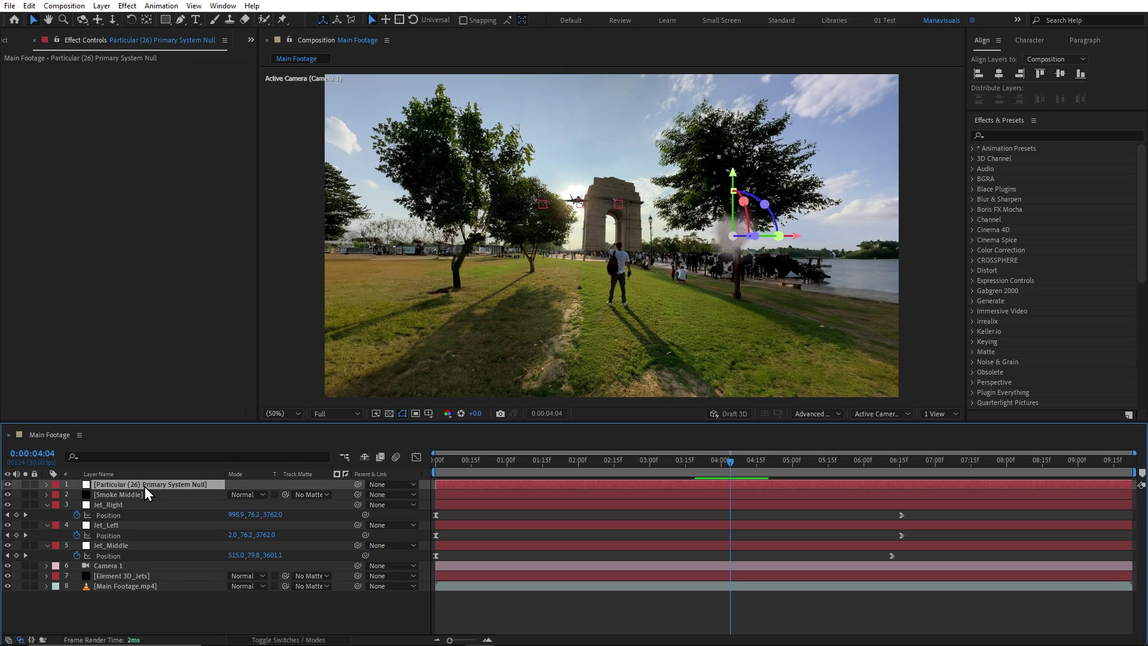
{"action": "key", "text": "Return"}
{"action": "type", "text": "Smoke Middle Null"}
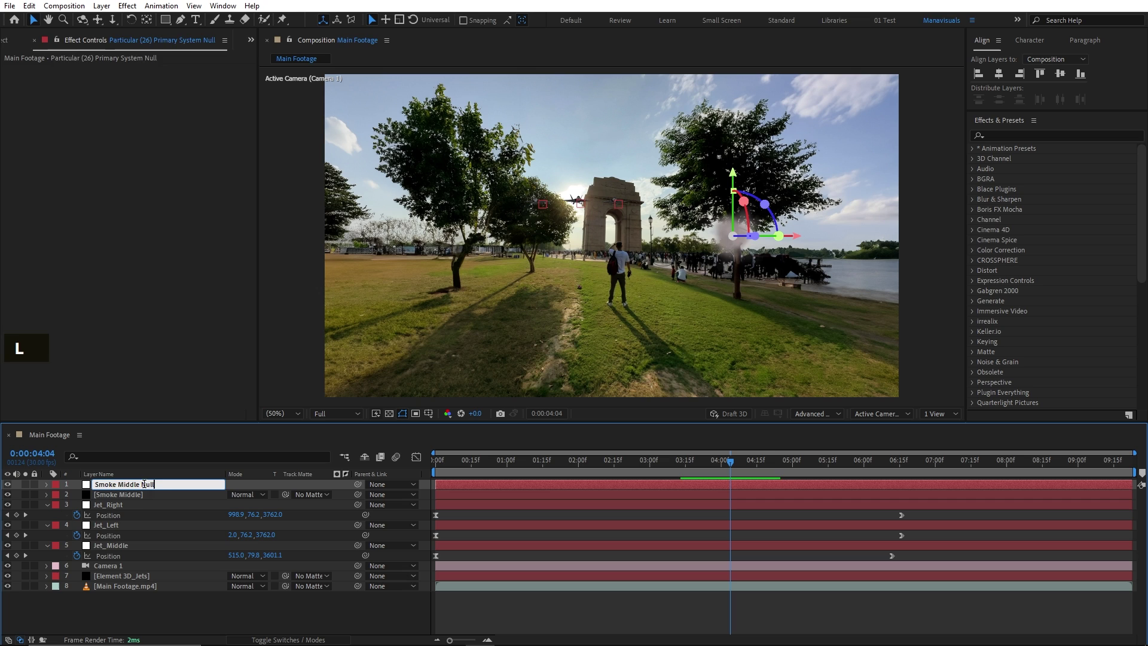
{"action": "key", "text": "Return"}
{"action": "key", "text": "shift"}
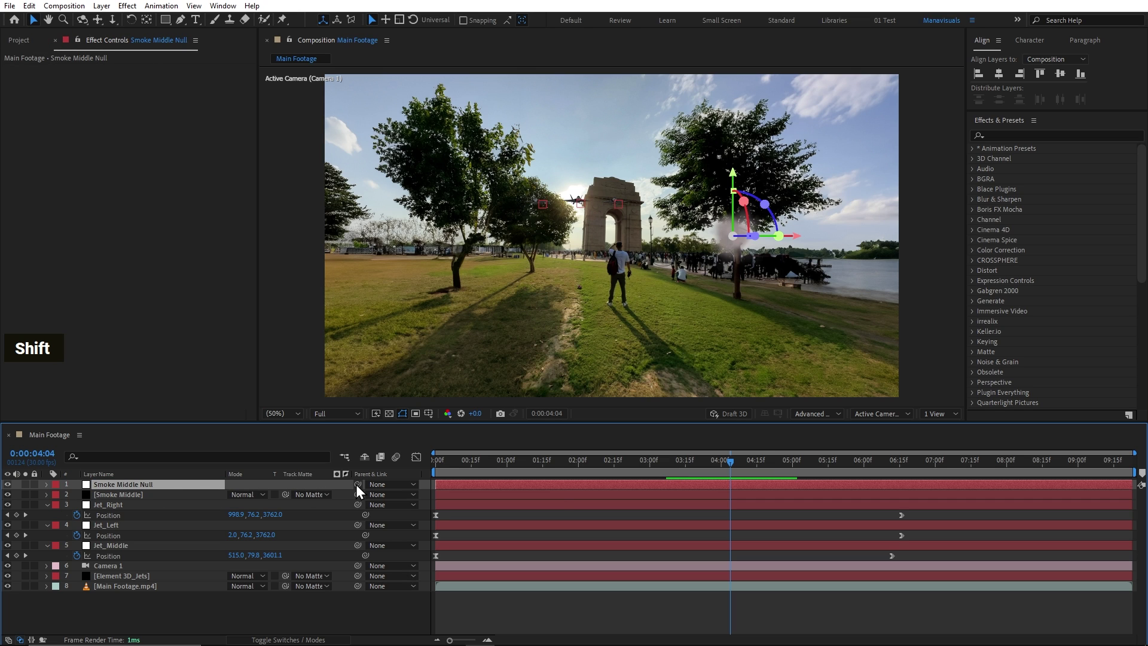
{"action": "left_click_drag", "start_coordinate": [356, 484], "coordinate": [128, 549]}
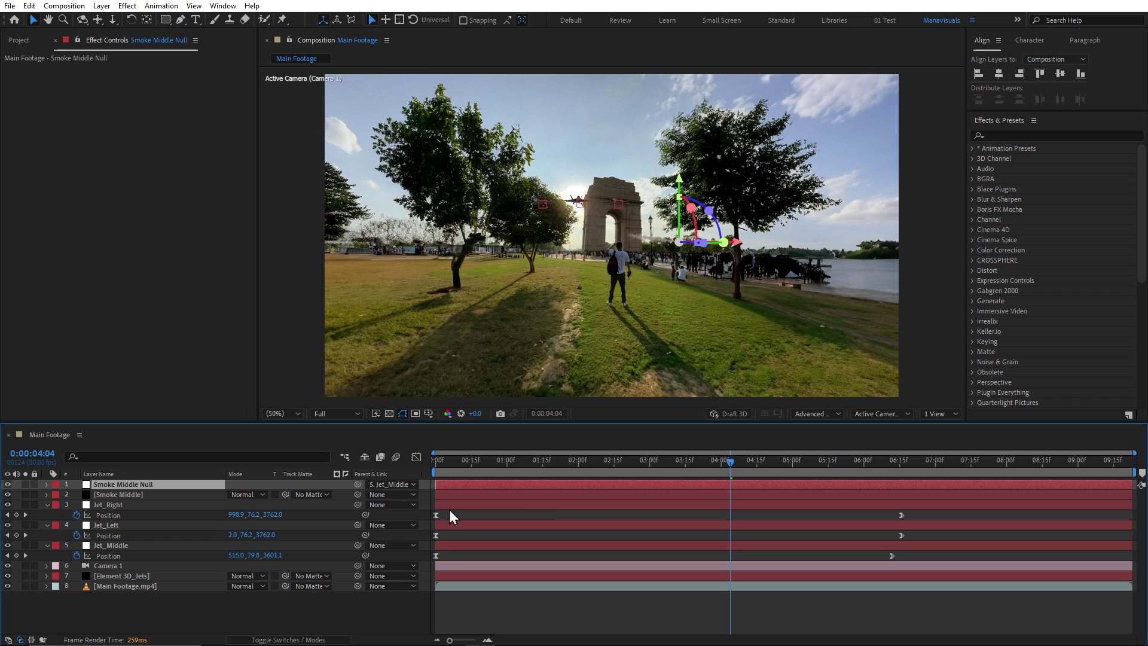
Move the null left and up toward the jet, then rotate it at 5:27 to angle the smoke.
{"action": "mouse_move", "coordinate": [730, 458]}
{"action": "left_mouse_down"}
{"action": "mouse_move", "coordinate": [812, 457]}
{"action": "mouse_move", "coordinate": [748, 457]}
{"action": "left_mouse_up"}
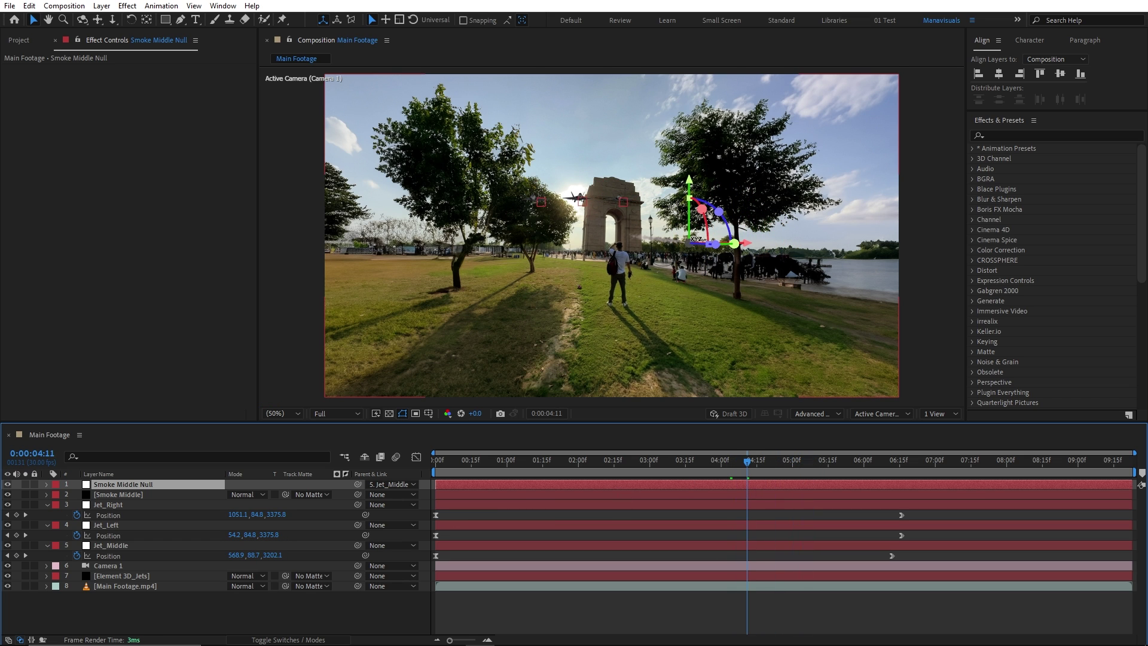
{"action": "left_click_drag", "start_coordinate": [744, 243], "coordinate": [620, 244]}
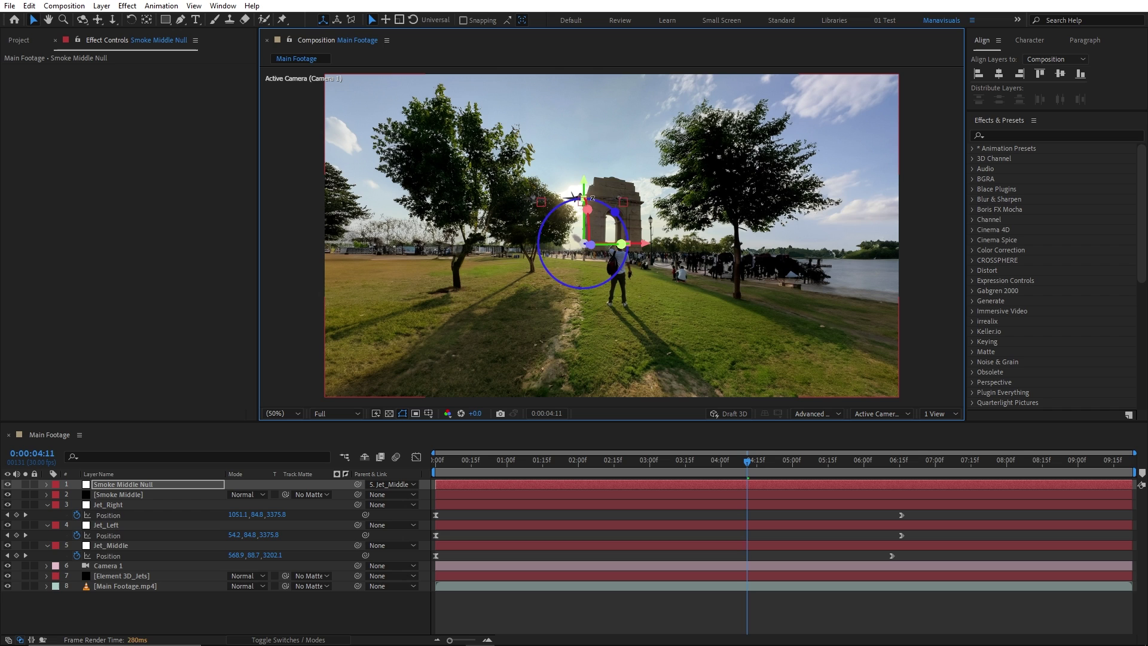
{"action": "mouse_move", "coordinate": [584, 198]}
{"action": "left_mouse_down"}
{"action": "mouse_move", "coordinate": [584, 149]}
{"action": "mouse_move", "coordinate": [591, 183]}
{"action": "left_mouse_up"}
{"action": "left_click", "coordinate": [814, 461]}
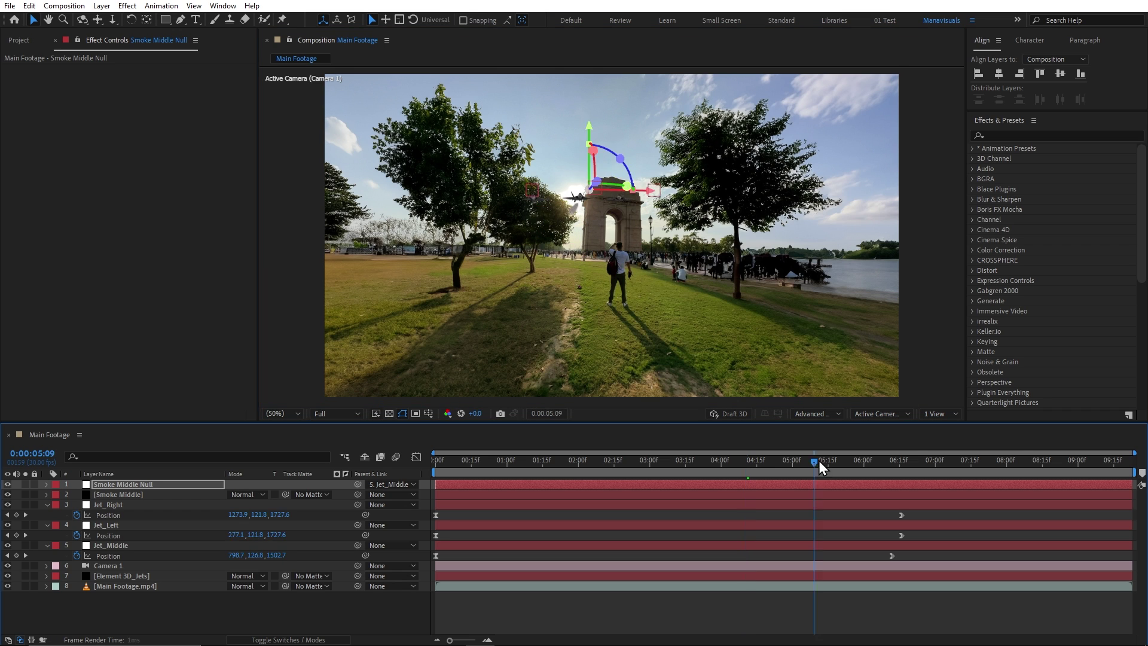
{"action": "left_click_drag", "start_coordinate": [820, 468], "coordinate": [856, 468]}
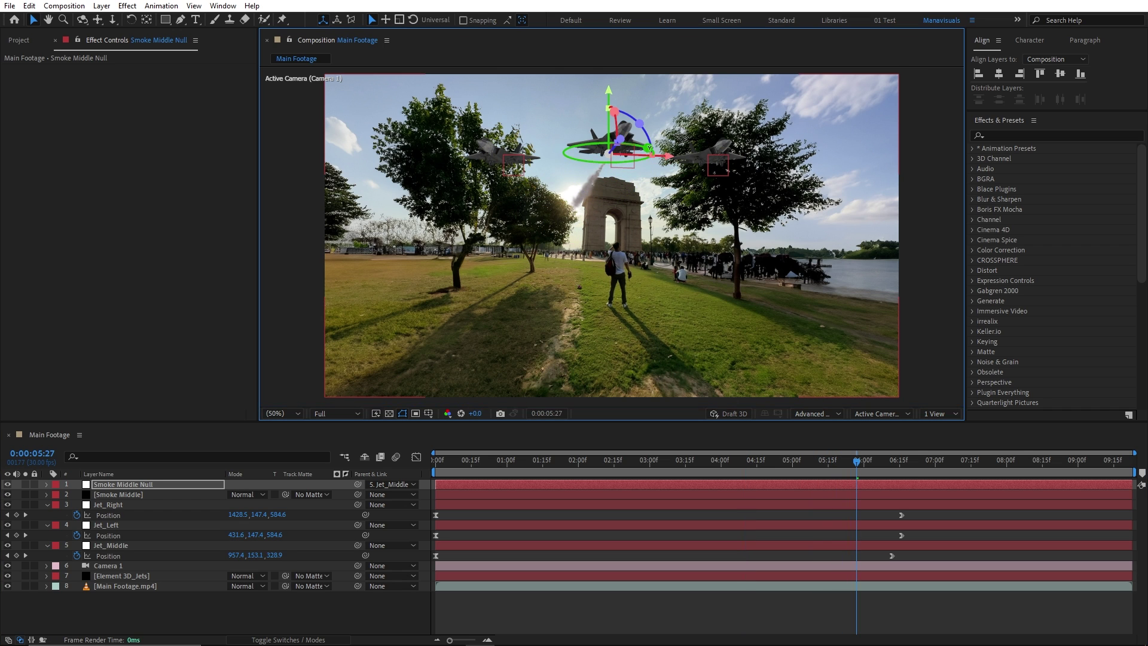
{"action": "left_click_drag", "start_coordinate": [649, 148], "coordinate": [658, 150]}
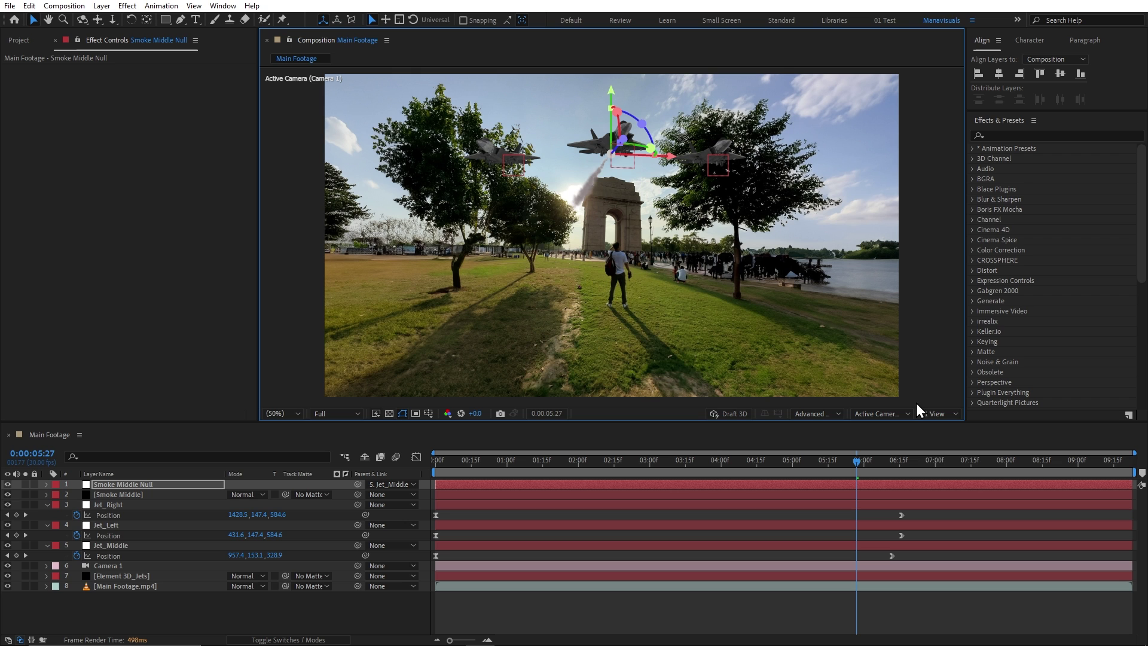
{"action": "left_click", "coordinate": [933, 413]}
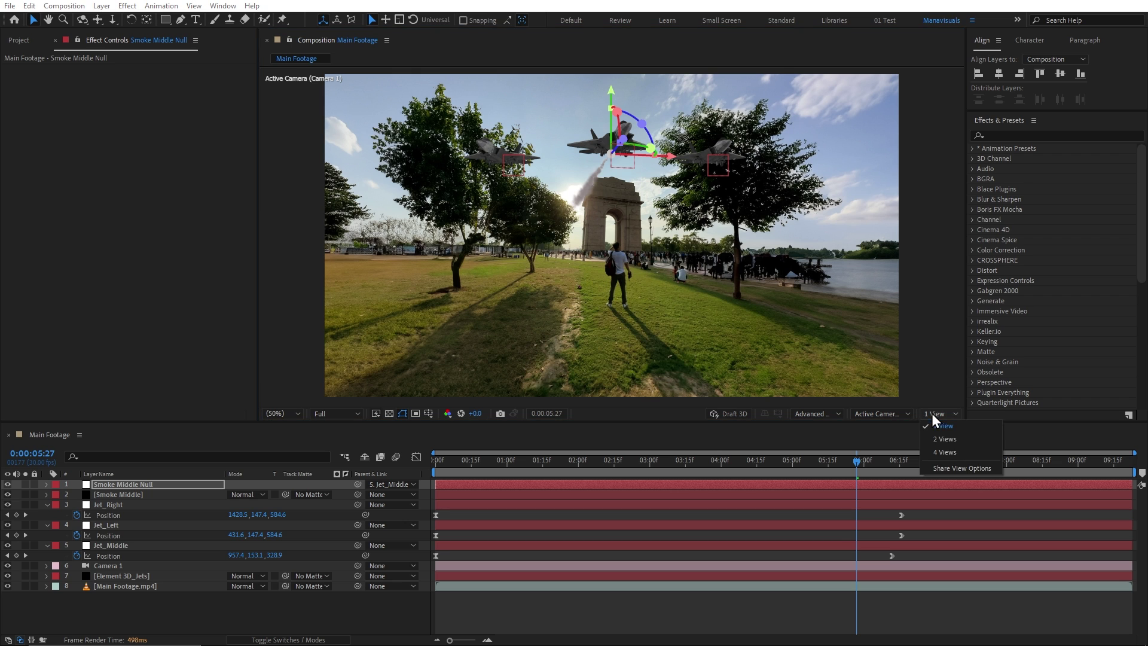
{"action": "left_click", "coordinate": [952, 453]}
{"action": "key", "text": "space"}
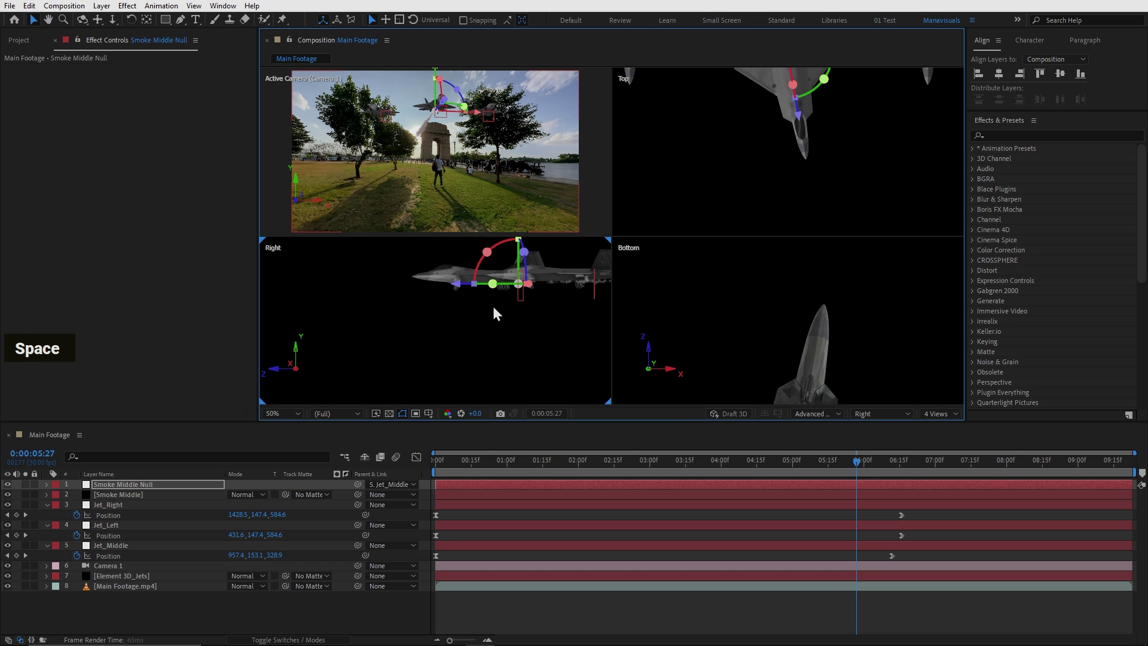
{"action": "left_click_drag", "start_coordinate": [495, 311], "coordinate": [489, 363]}
{"action": "left_click_drag", "start_coordinate": [663, 173], "coordinate": [767, 230]}
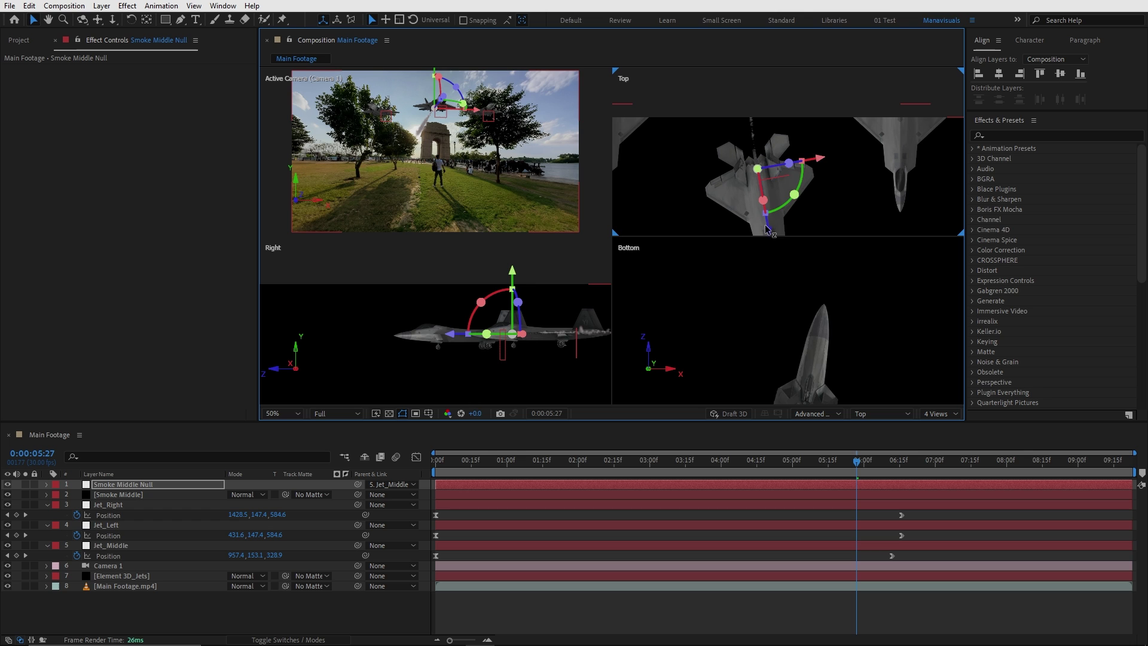
{"action": "scroll", "coordinate": [823, 312], "scroll_direction": "up", "scroll_amount": 2}
{"action": "left_click_drag", "start_coordinate": [823, 312], "coordinate": [879, 347]}
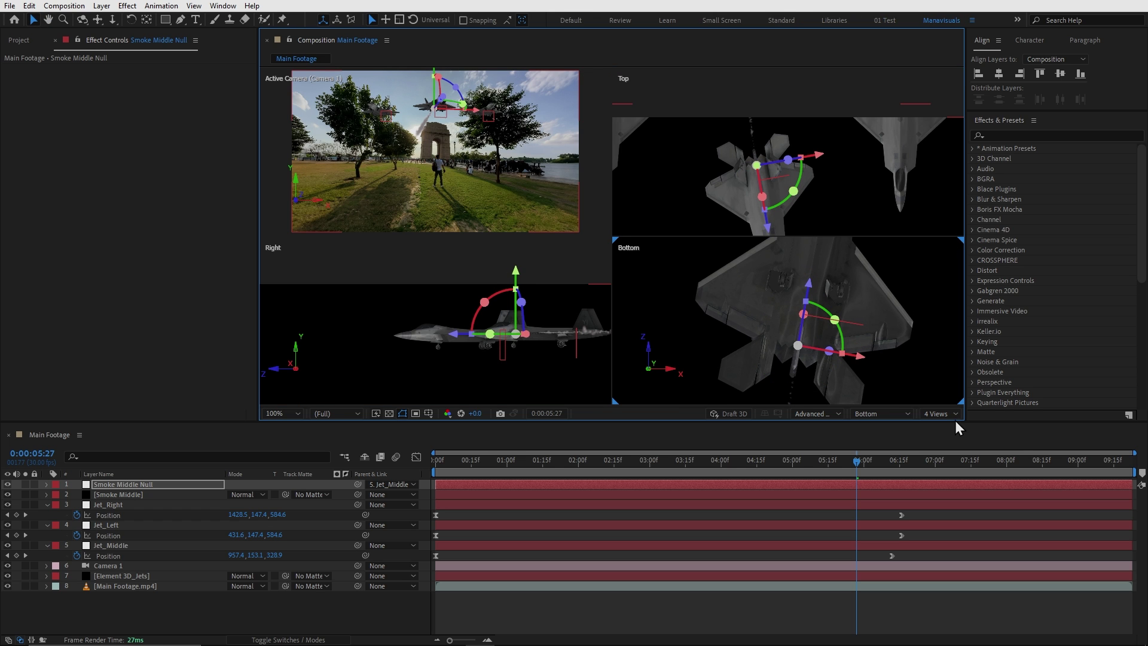
{"action": "left_click", "coordinate": [939, 413]}
{"action": "left_click", "coordinate": [950, 427]}
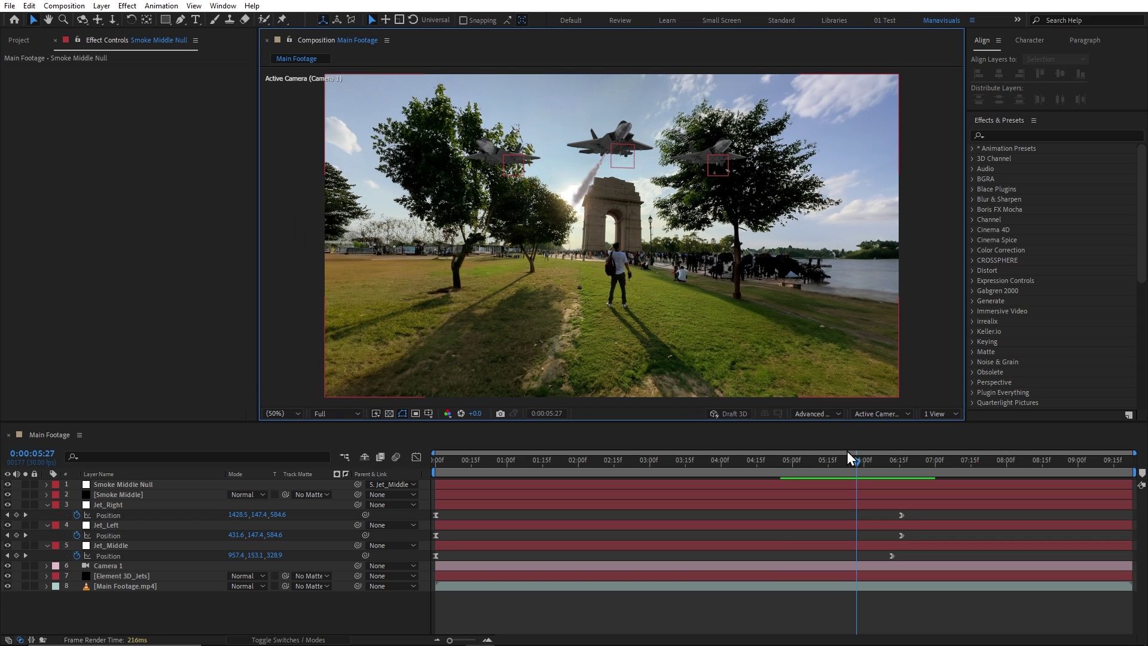
{"action": "left_click_drag", "start_coordinate": [855, 459], "coordinate": [661, 492]}
{"action": "key", "text": "space"}
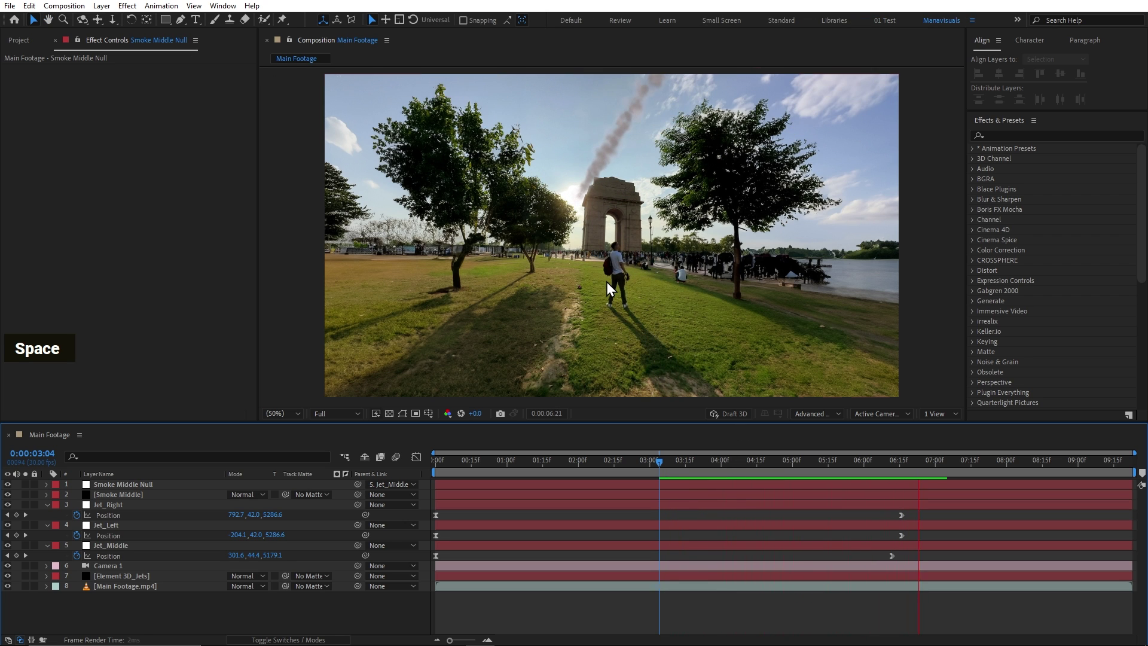
{"action": "key", "text": "space"}
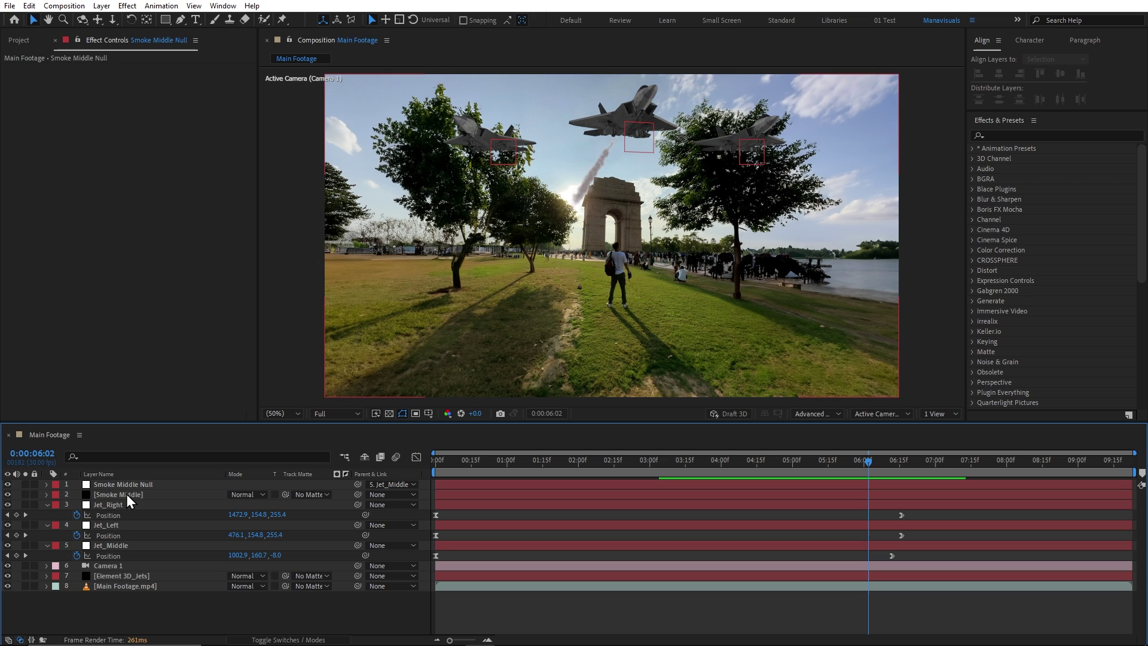
Set Smoke Middle's particle Life to 6 seconds and scrub ahead to check the trail.
{"action": "left_click", "coordinate": [127, 494]}
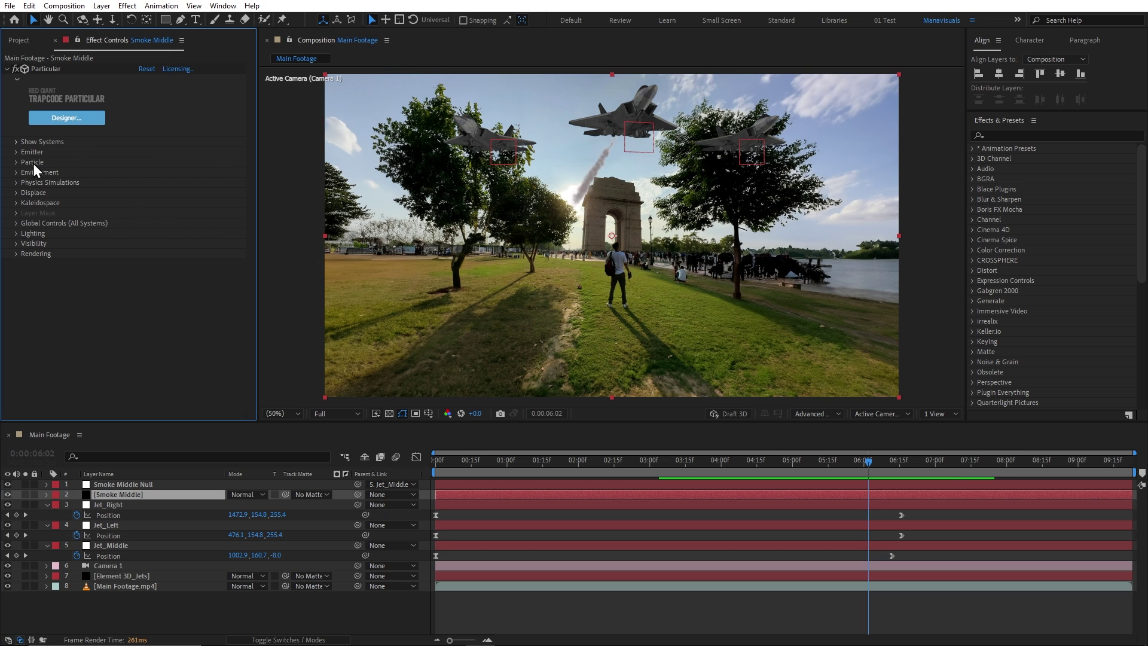
{"action": "left_click", "coordinate": [15, 162]}
{"action": "left_click", "coordinate": [145, 170]}
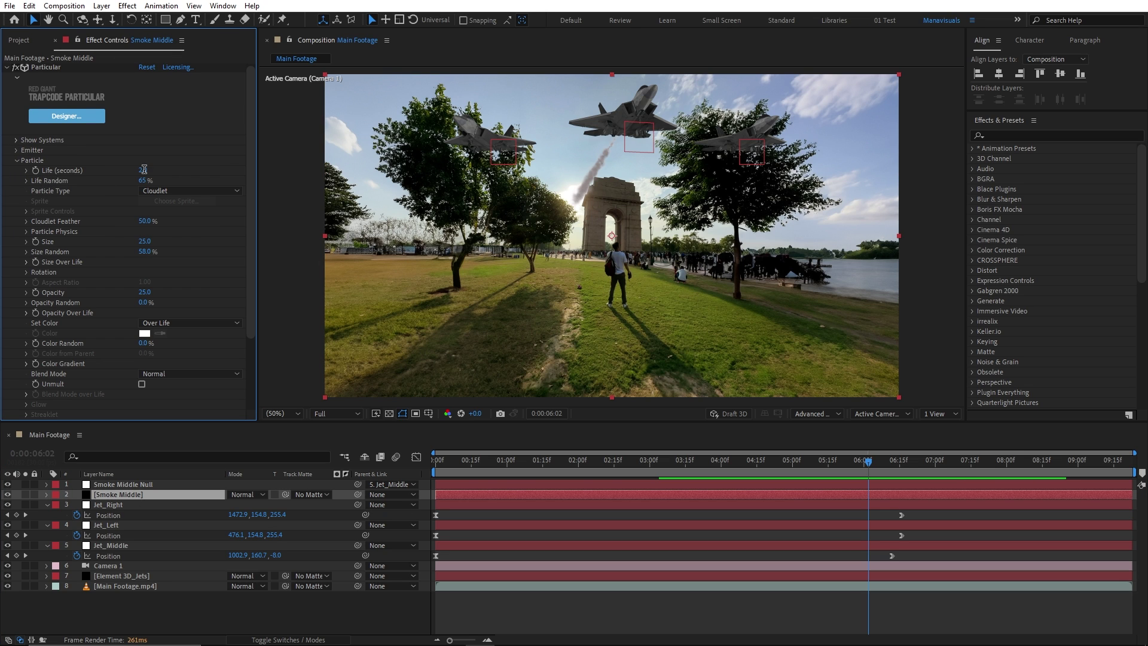
{"action": "type", "text": "6"}
{"action": "key", "text": "Return"}
{"action": "left_click_drag", "start_coordinate": [860, 458], "coordinate": [1017, 460]}
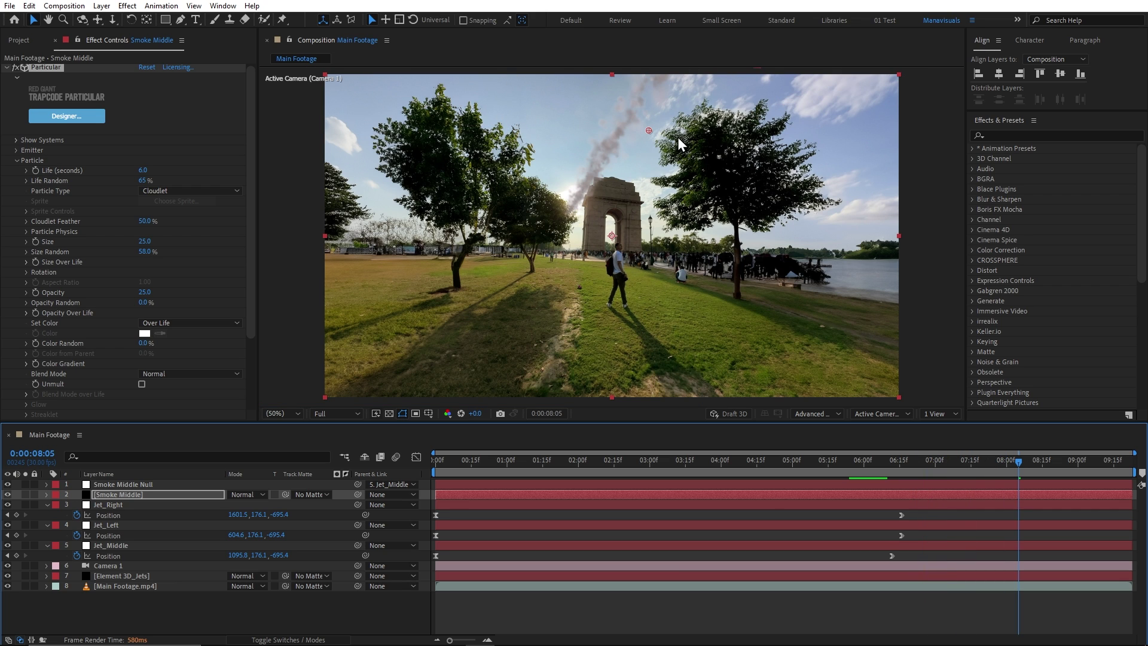
{"action": "left_click", "coordinate": [856, 465]}
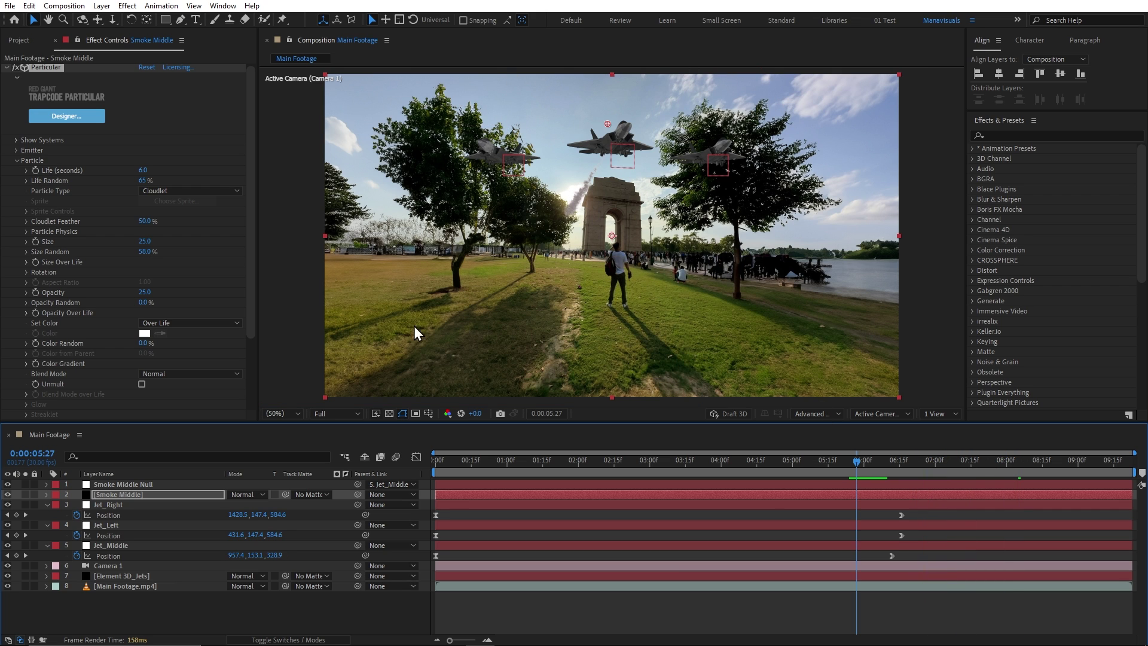
Set particle Size to 50 and shape Size Over Life into a rising, tapering hump.
{"action": "left_click", "coordinate": [143, 241]}
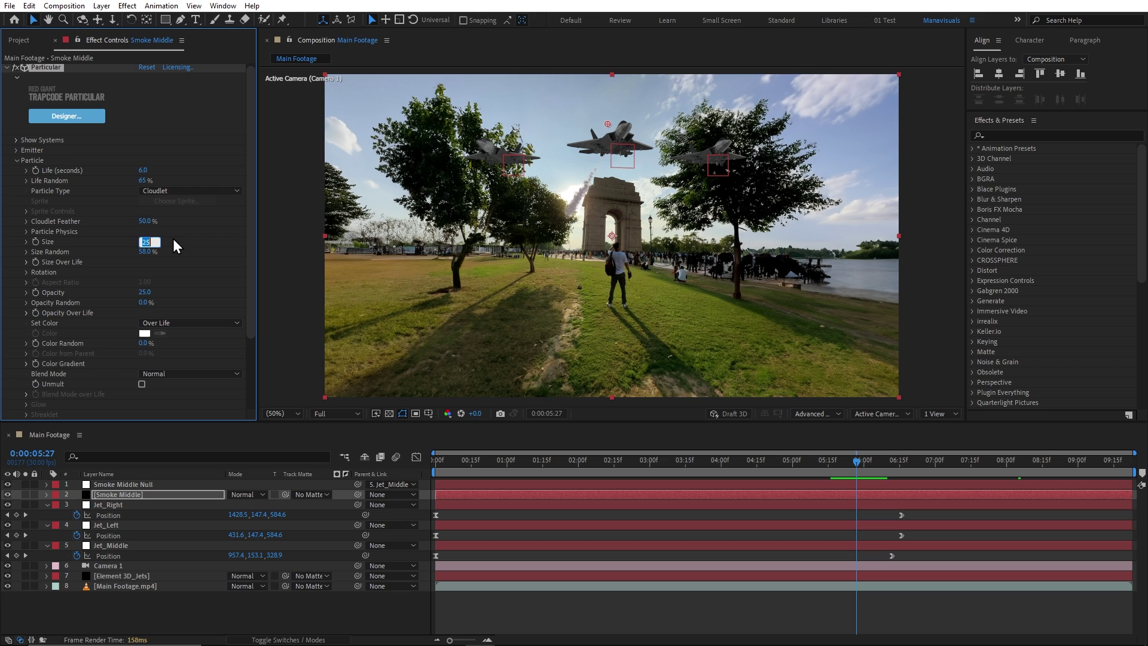
{"action": "type", "text": "50"}
{"action": "key", "text": "Return"}
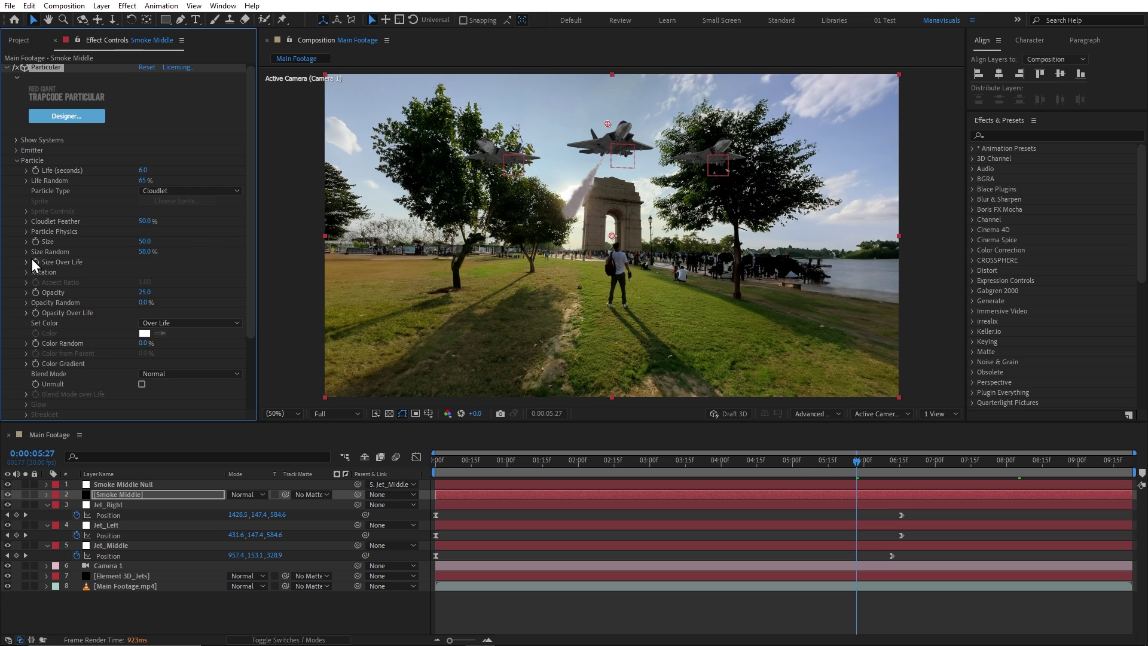
{"action": "left_click", "coordinate": [26, 261]}
{"action": "left_click", "coordinate": [198, 293]}
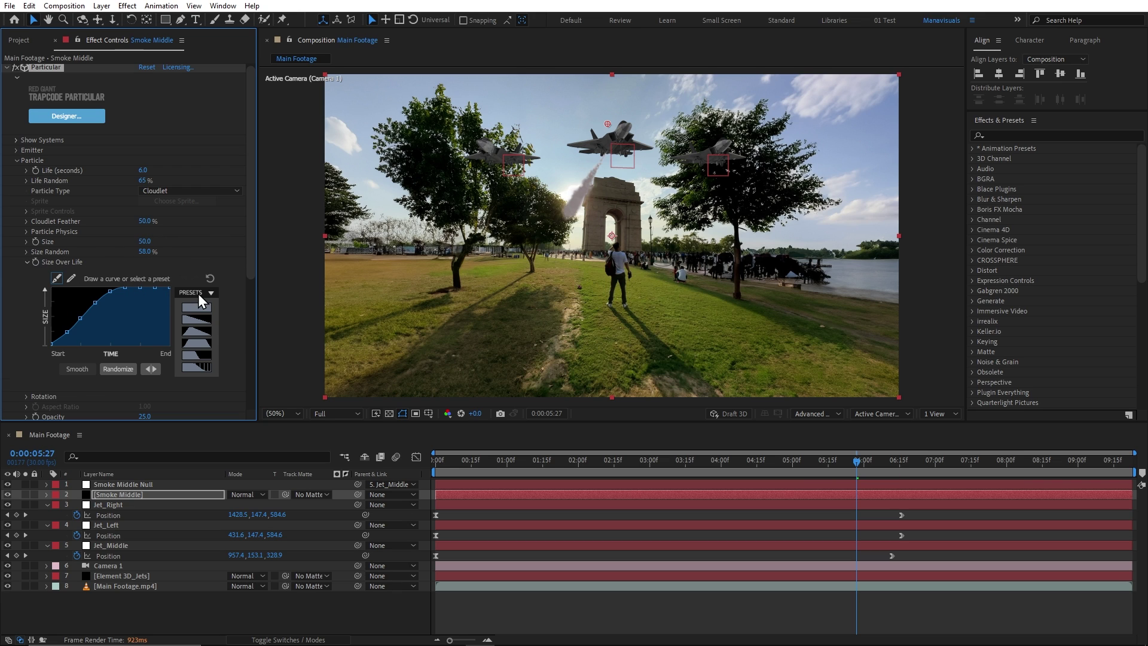
{"action": "left_click", "coordinate": [197, 332]}
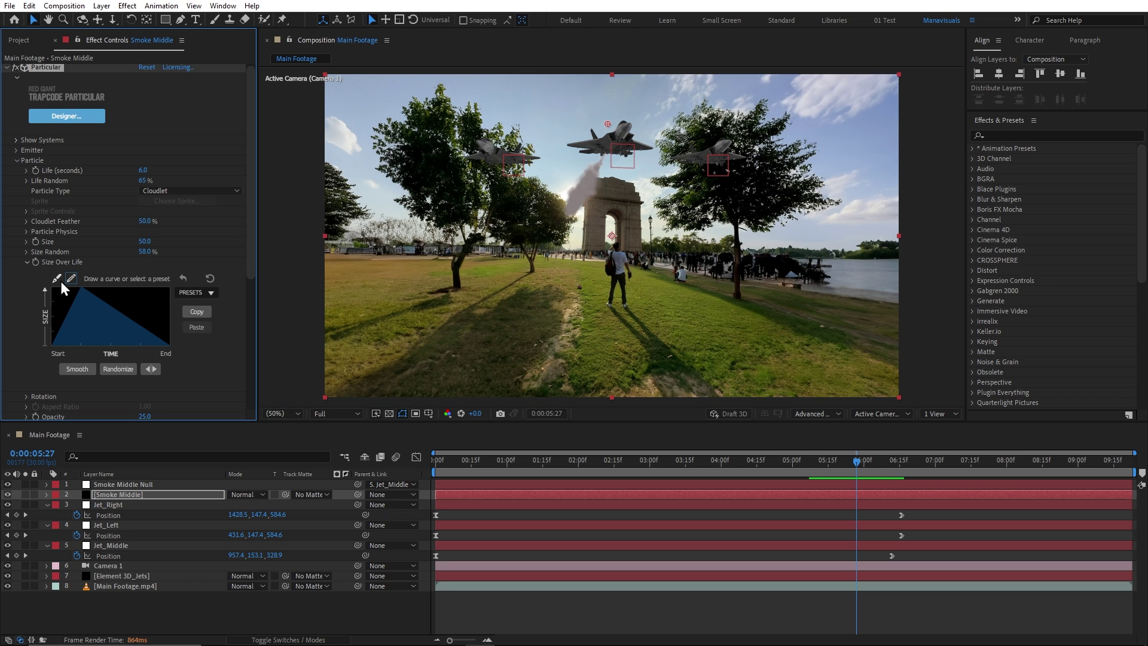
{"action": "mouse_move", "coordinate": [60, 281]}
{"action": "left_mouse_down"}
{"action": "mouse_move", "coordinate": [81, 288]}
{"action": "mouse_move", "coordinate": [79, 311]}
{"action": "mouse_move", "coordinate": [123, 318]}
{"action": "mouse_move", "coordinate": [57, 320]}
{"action": "left_mouse_up"}
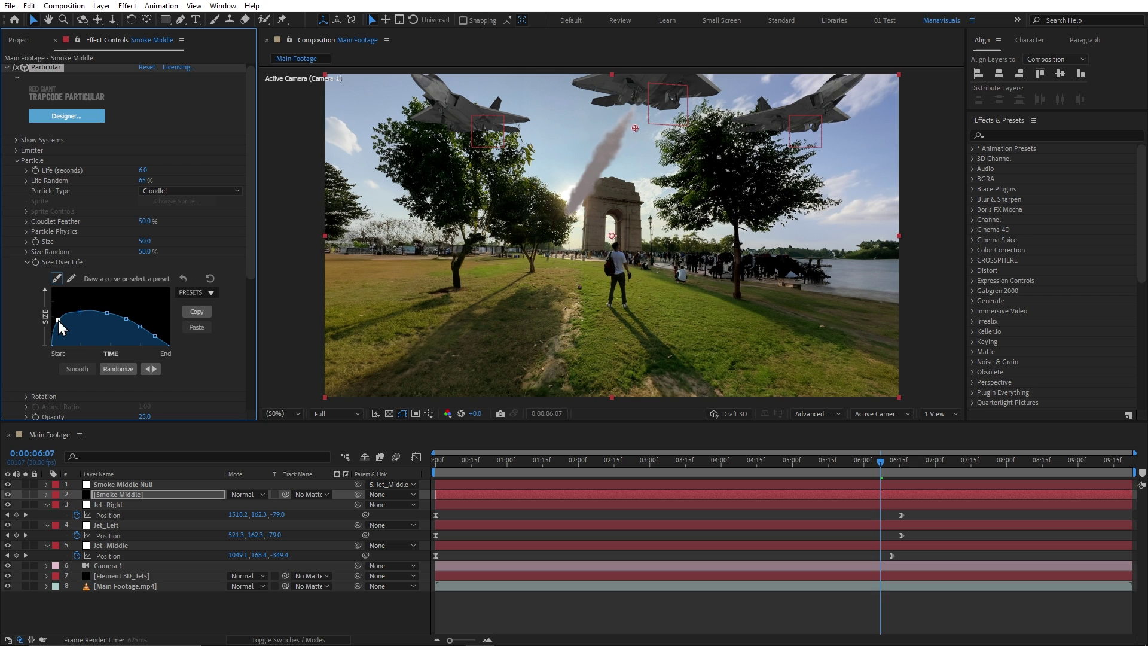
{"action": "left_click_drag", "start_coordinate": [877, 461], "coordinate": [855, 465]}
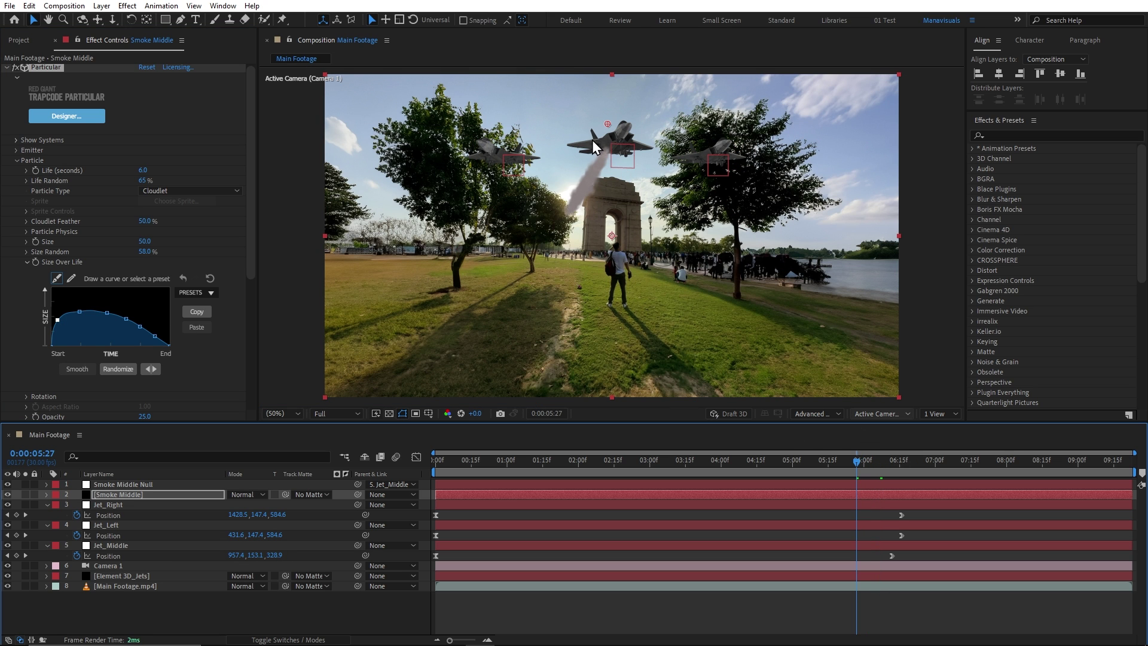
Zoom in on the middle jet and set Smoke Middle's track matte to inverted Element 3D_Jets.
{"action": "scroll", "coordinate": [621, 241], "scroll_direction": "up", "scroll_amount": 4}
{"action": "key", "text": "space"}
{"action": "left_click_drag", "start_coordinate": [604, 205], "coordinate": [653, 325]}
{"action": "left_click_drag", "start_coordinate": [653, 280], "coordinate": [645, 403]}
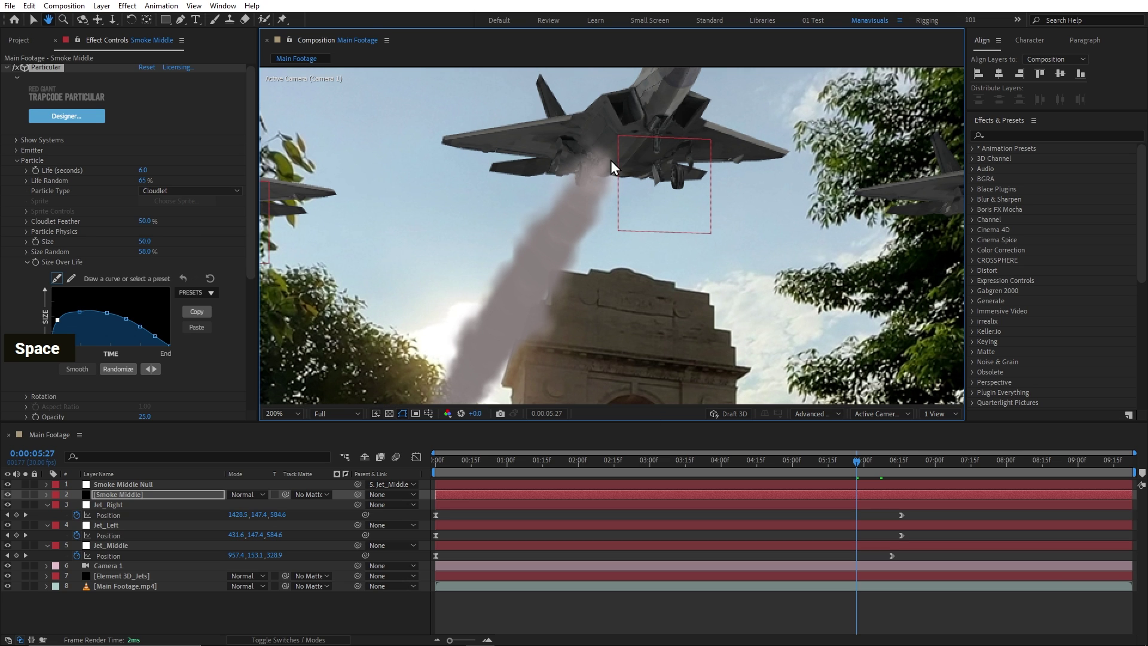
{"action": "left_click", "coordinate": [164, 495]}
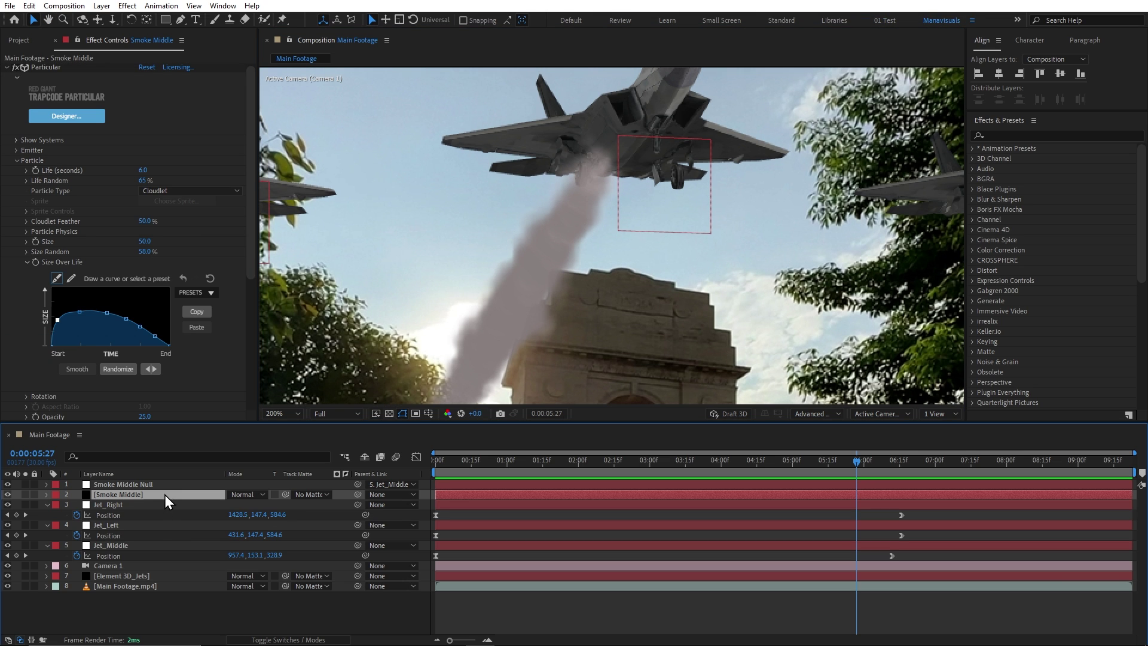
{"action": "left_click_drag", "start_coordinate": [285, 495], "coordinate": [146, 579]}
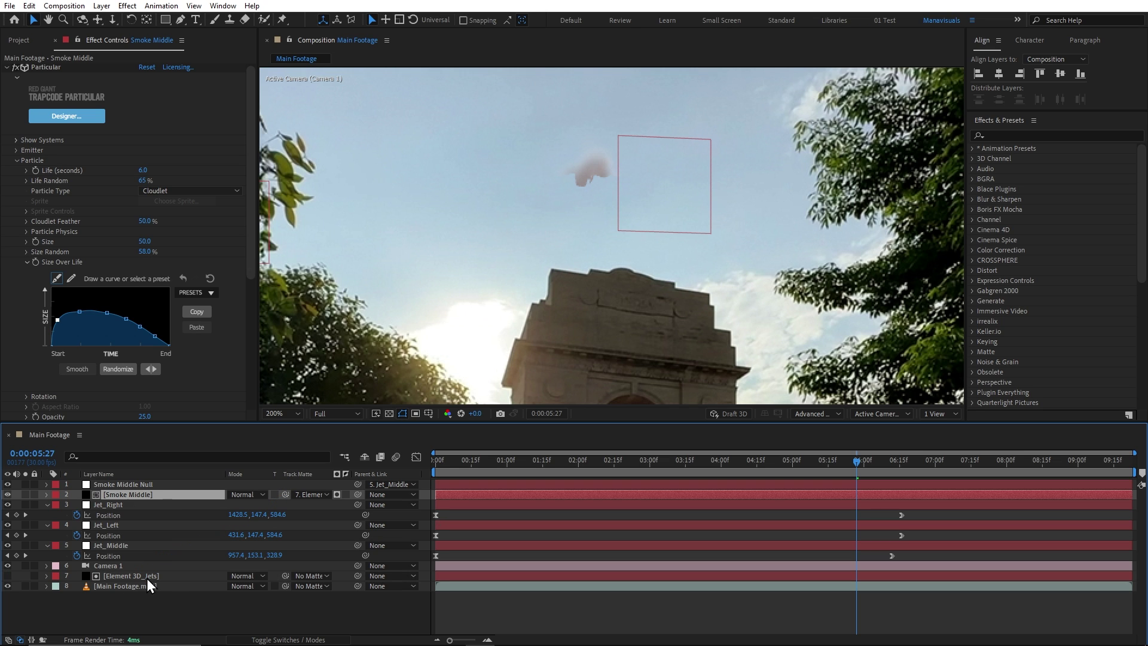
{"action": "left_click", "coordinate": [346, 495]}
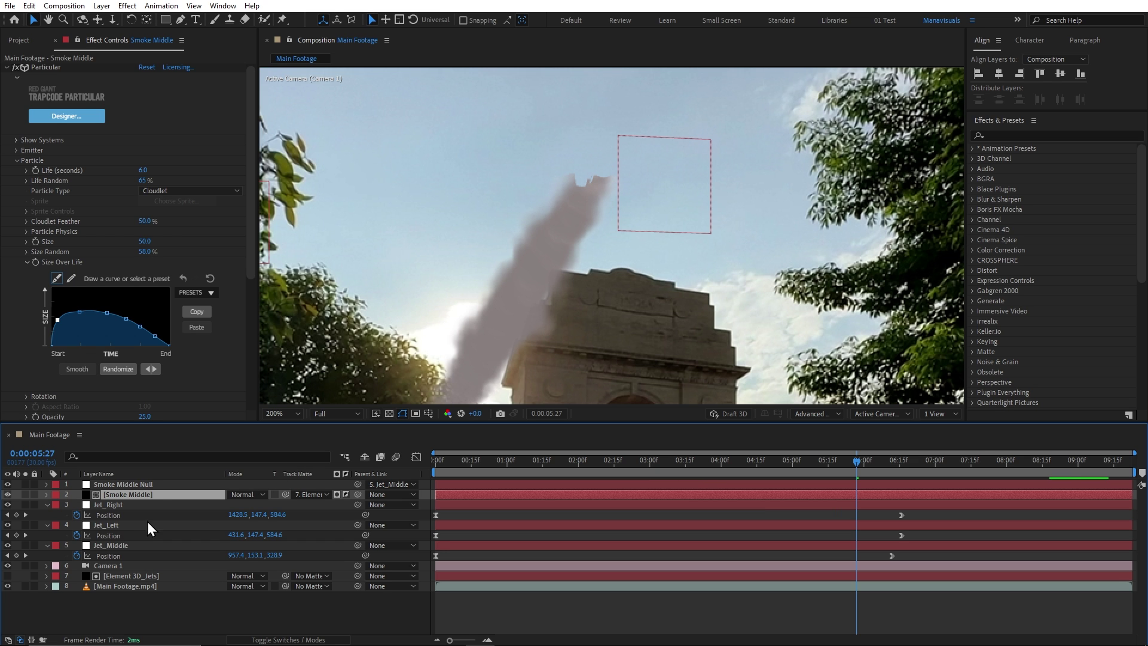
Turn the Element 3D_Jets layer back on and collapse the three jets' Position properties.
{"action": "left_click", "coordinate": [7, 575]}
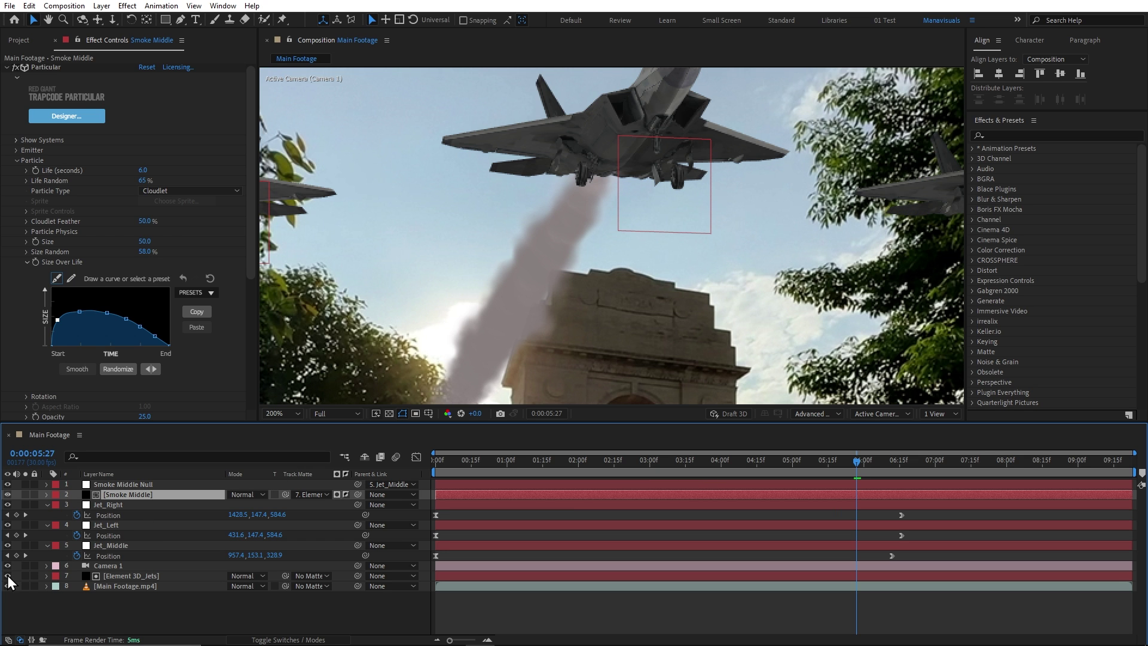
{"action": "key", "text": "space"}
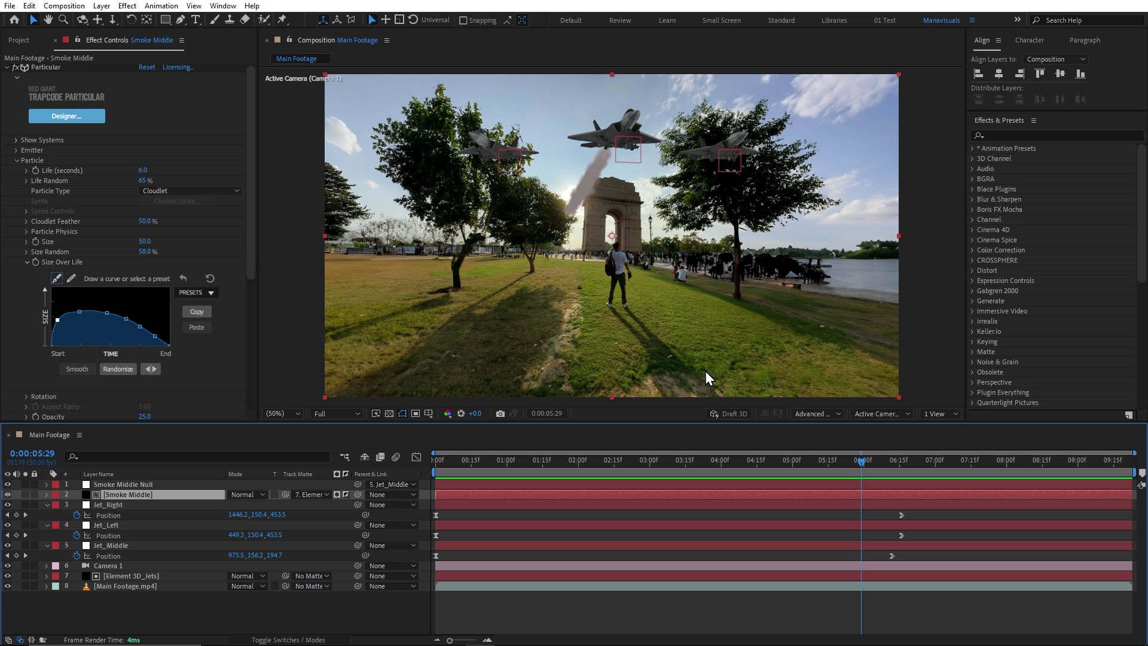
{"action": "left_click", "coordinate": [48, 505]}
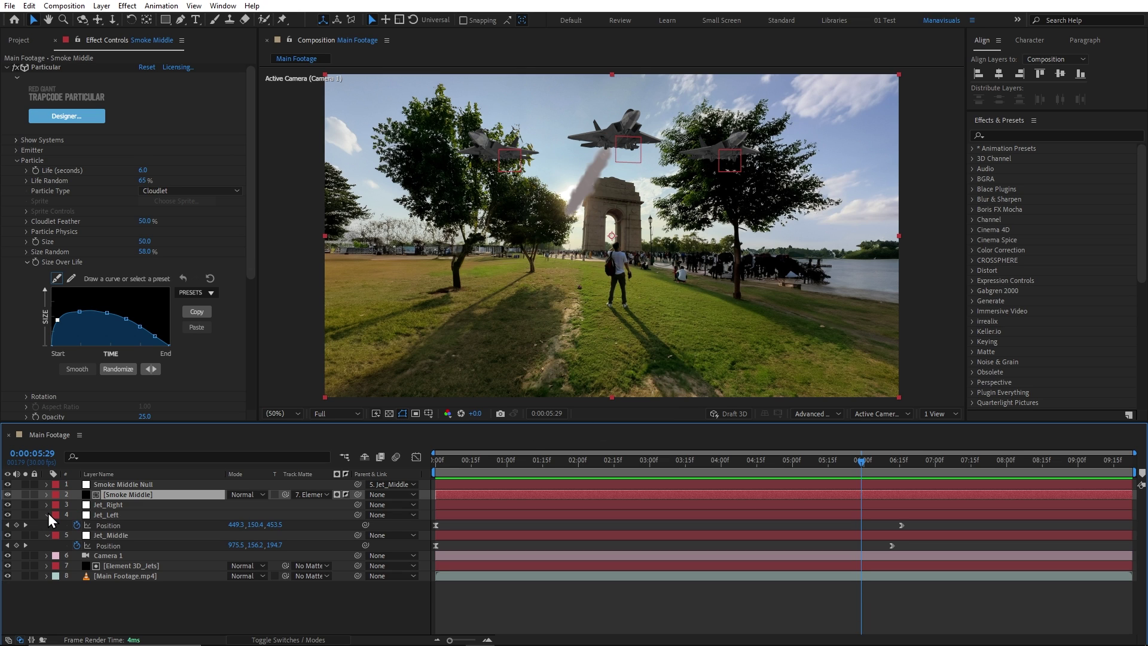
{"action": "left_click", "coordinate": [48, 514]}
{"action": "left_click", "coordinate": [48, 524]}
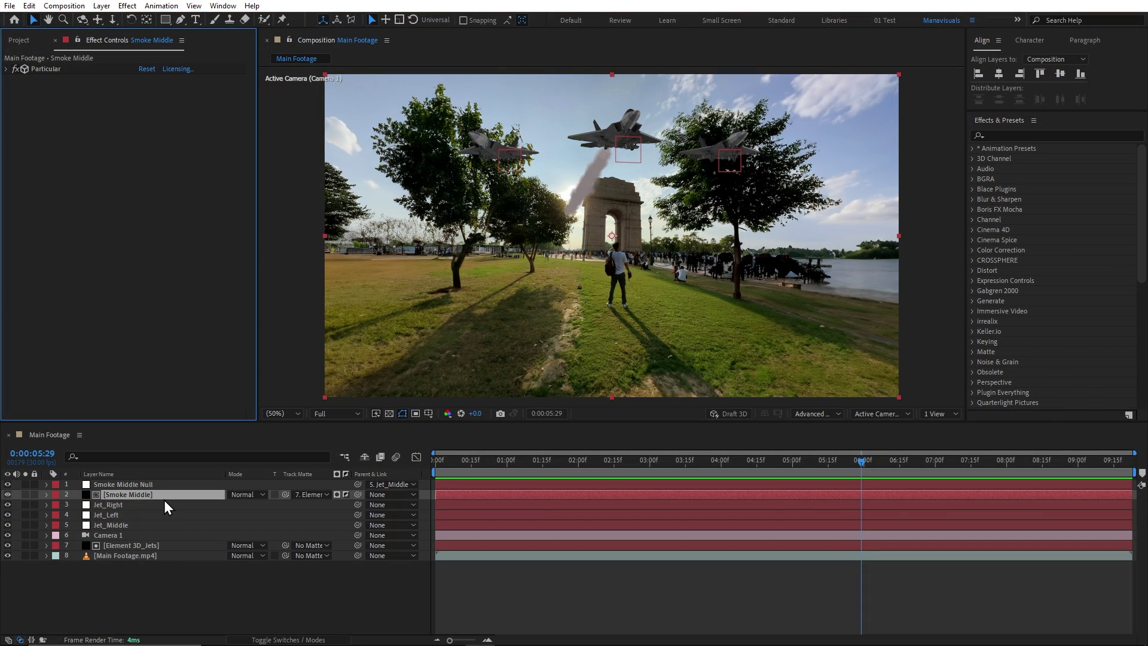
Apply Tritone to Smoke Middle with white (FFFFFF) midtones and scrub to check the smoke.
{"action": "key", "text": "ctrl+space"}
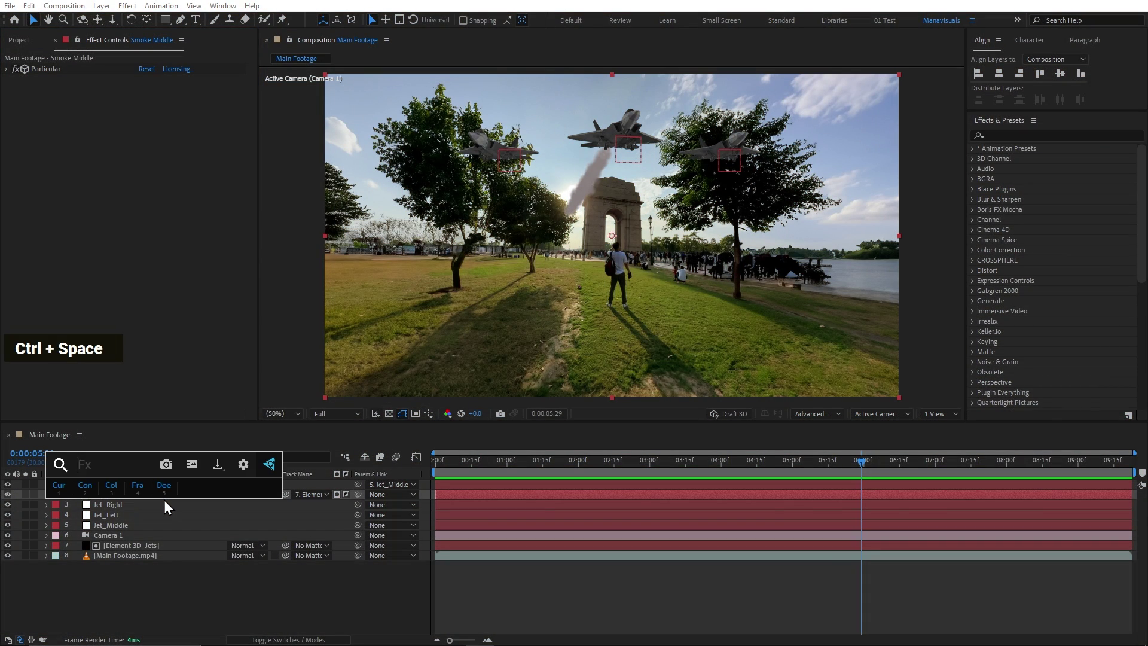
{"action": "type", "text": "tri"}
{"action": "key", "text": "Return"}
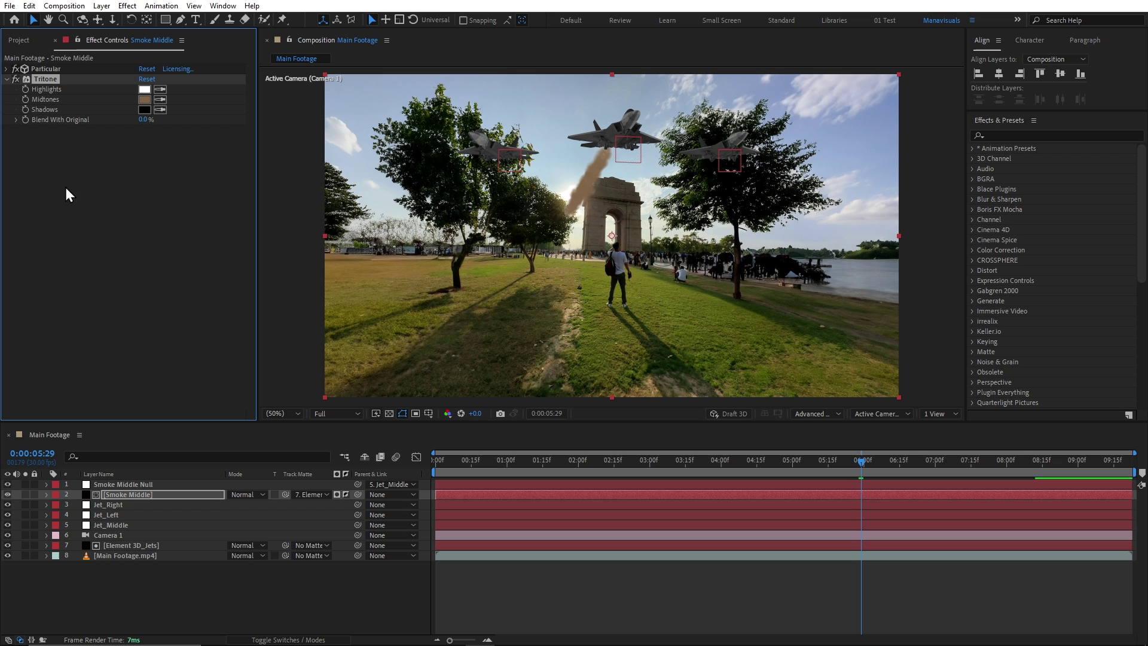
{"action": "left_click", "coordinate": [144, 99]}
{"action": "left_click_drag", "start_coordinate": [845, 303], "coordinate": [670, 216]}
{"action": "left_click", "coordinate": [1040, 227]}
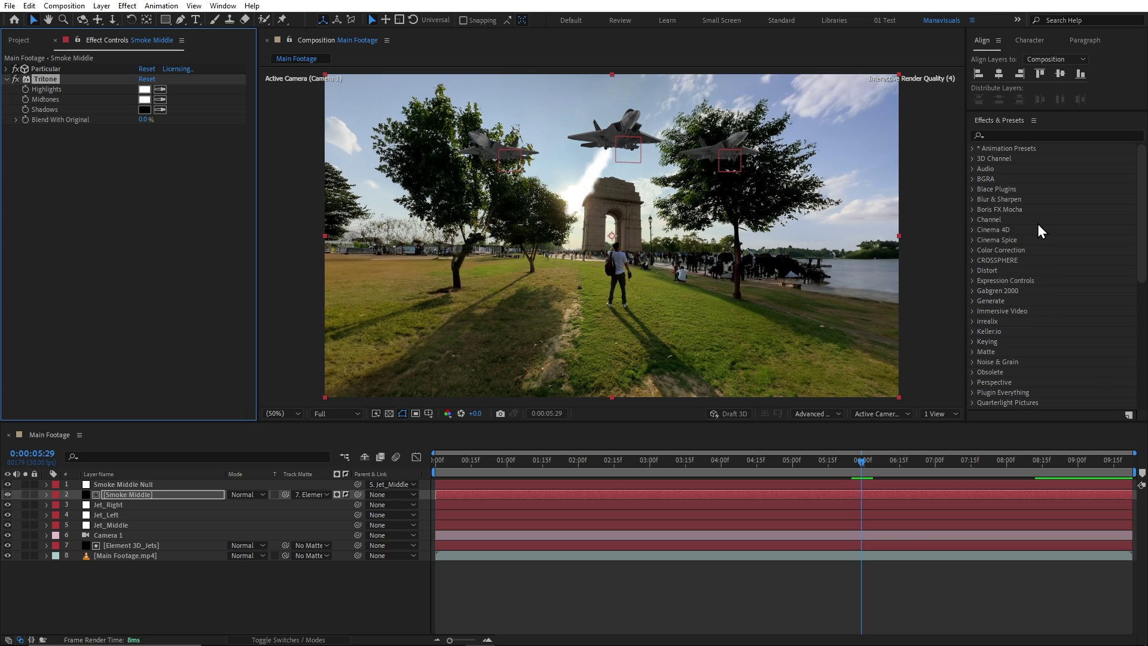
{"action": "mouse_move", "coordinate": [862, 459]}
{"action": "left_mouse_down"}
{"action": "mouse_move", "coordinate": [890, 454]}
{"action": "mouse_move", "coordinate": [865, 462]}
{"action": "left_mouse_up"}
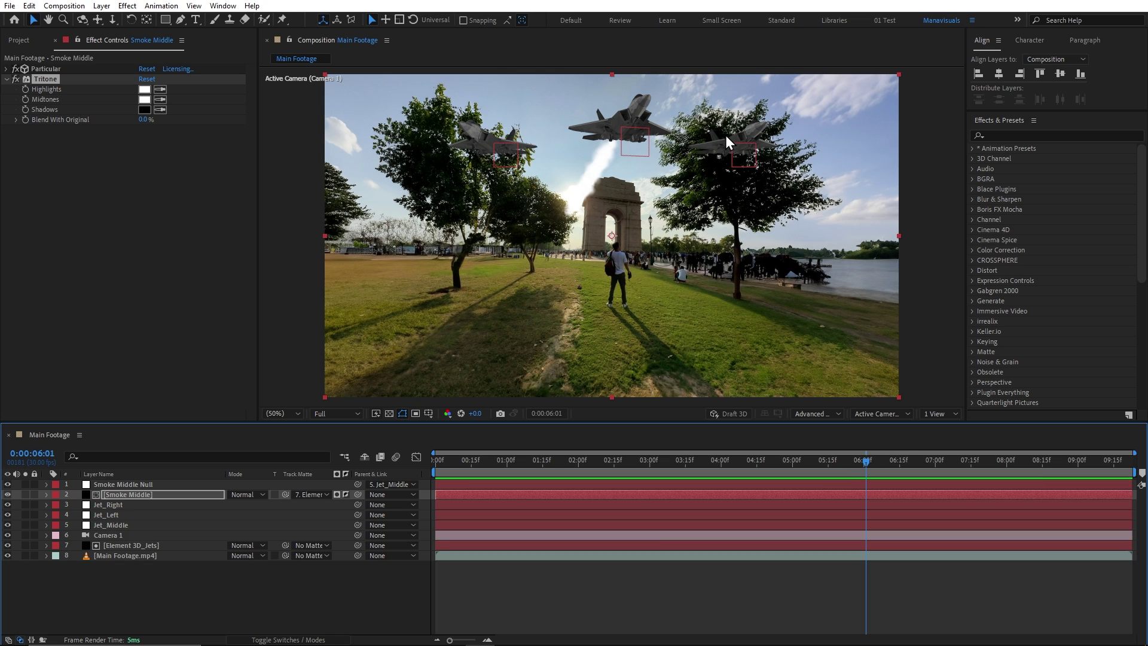
Duplicate Smoke Middle and rename the copy Smoke Left.
{"action": "left_click", "coordinate": [137, 494]}
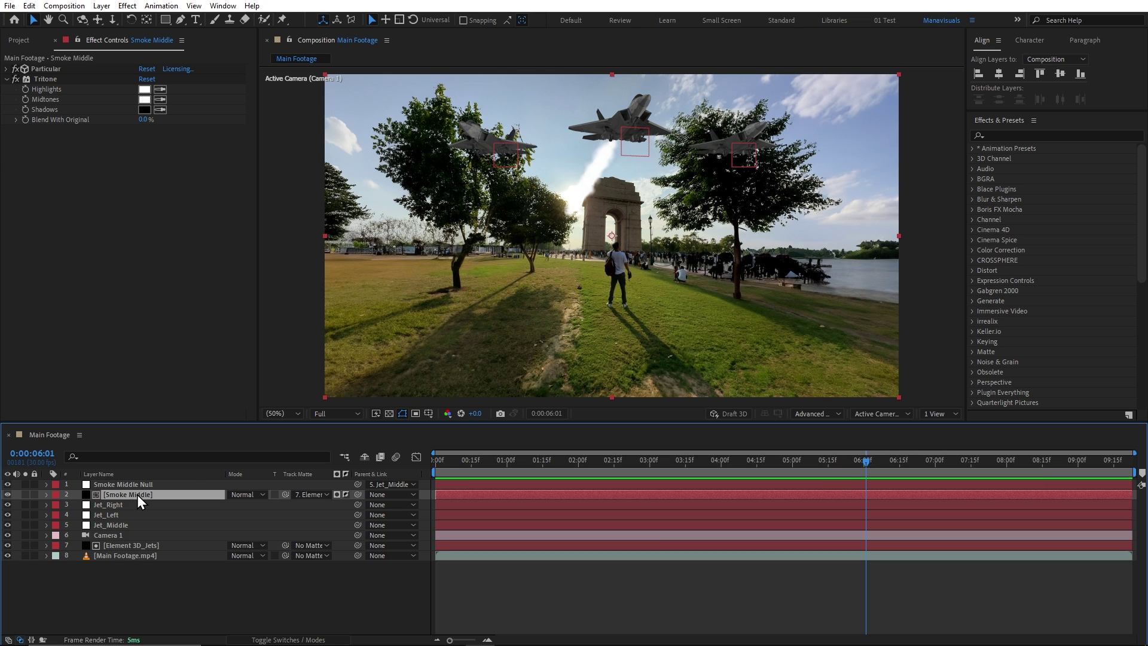
{"action": "key", "text": "ctrl+d"}
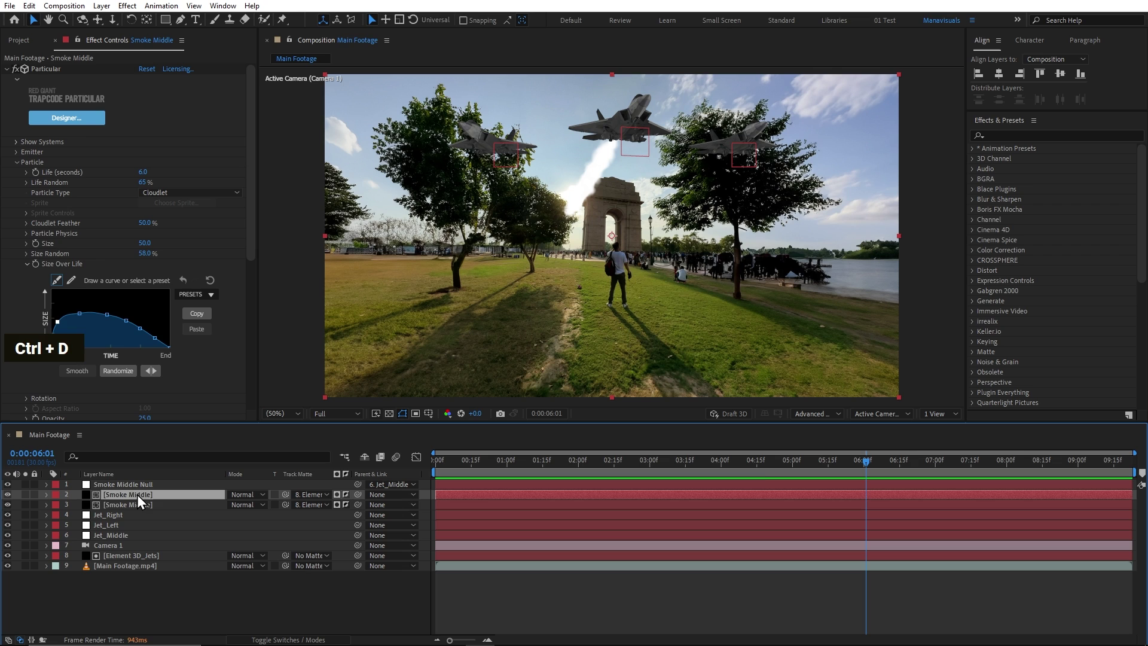
{"action": "key", "text": "Return"}
{"action": "key", "text": "ctrl+shift+Left"}
{"action": "type", "text": "Left"}
{"action": "key", "text": "Return"}
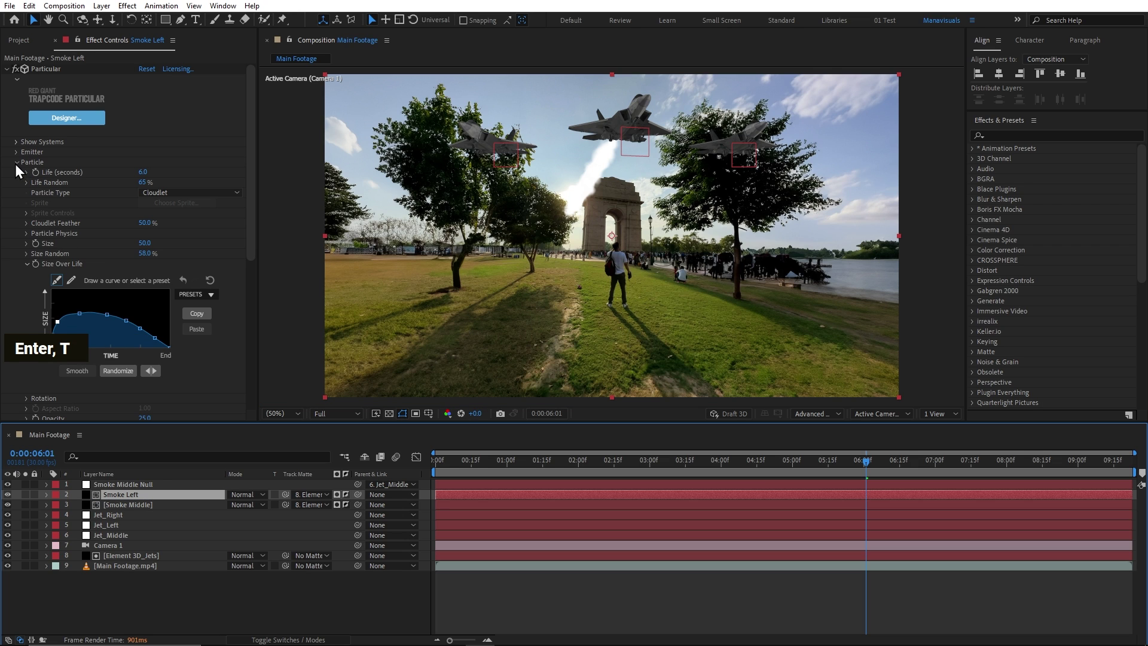
Create 'Smoke Left Null' for the emitter, parent it to Jet_Left, and slide it behind the jet.
{"action": "left_click", "coordinate": [16, 163]}
{"action": "left_click", "coordinate": [17, 152]}
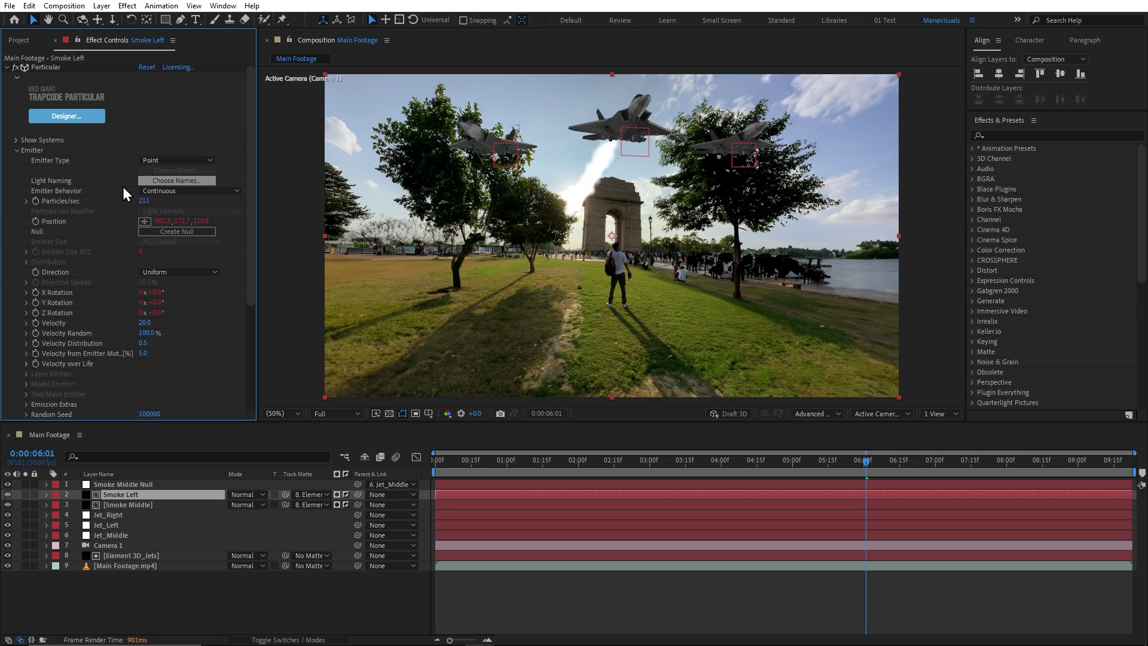
{"action": "left_click", "coordinate": [185, 235]}
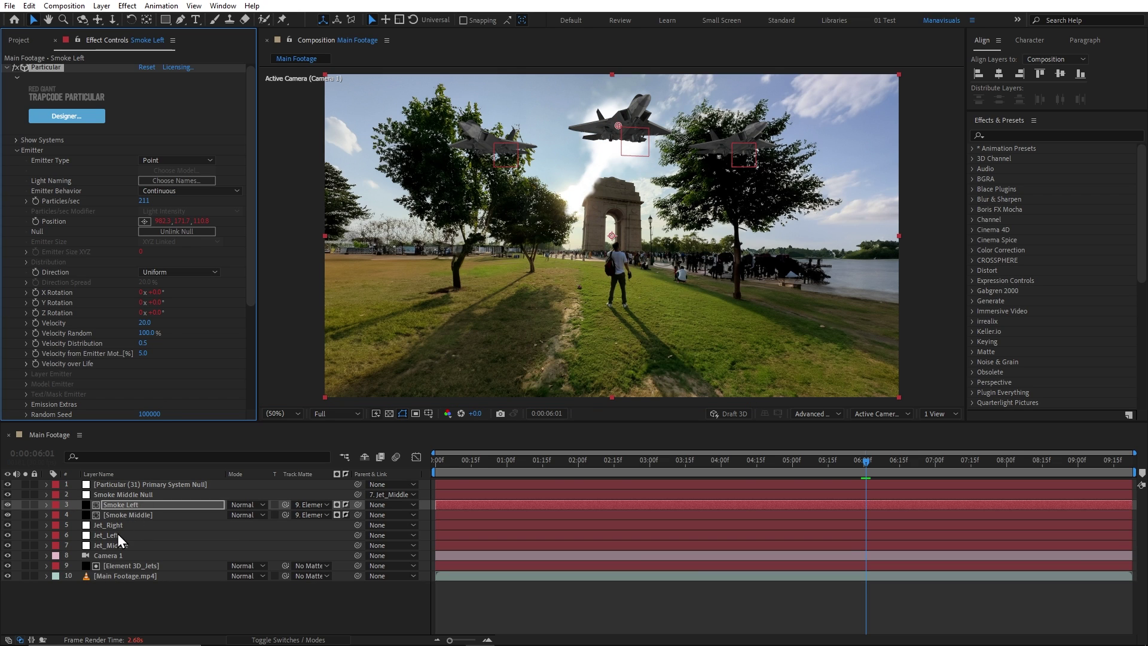
{"action": "left_click", "coordinate": [118, 535]}
{"action": "left_click", "coordinate": [174, 485]}
{"action": "key", "text": "Return"}
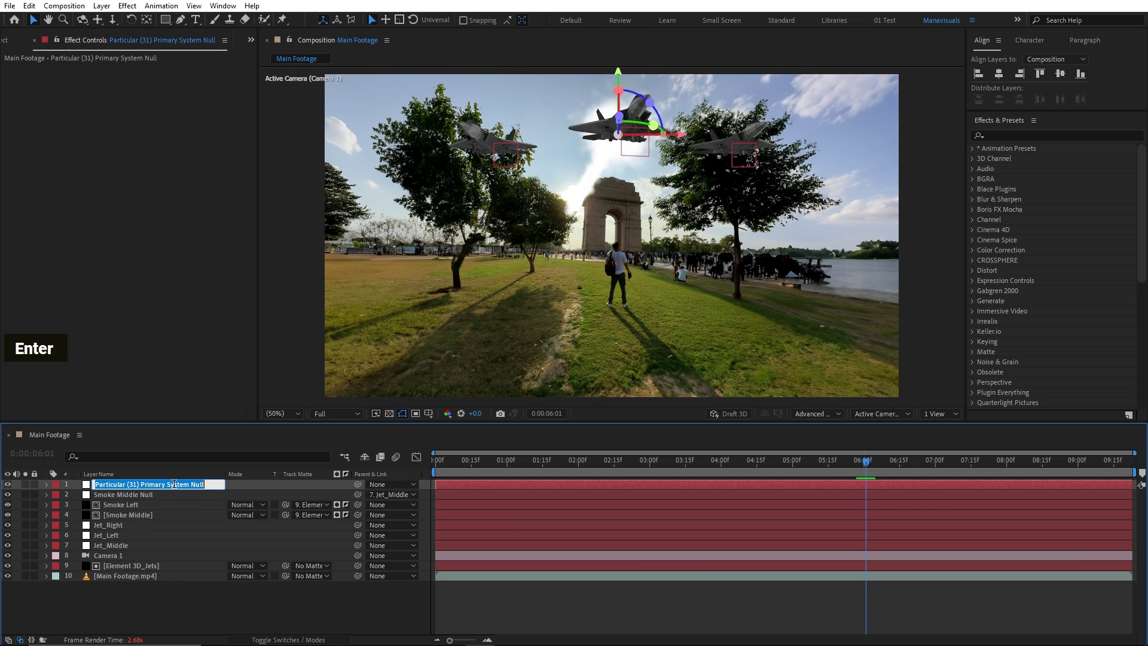
{"action": "type", "text": "Smoke Left Null"}
{"action": "key", "text": "Return"}
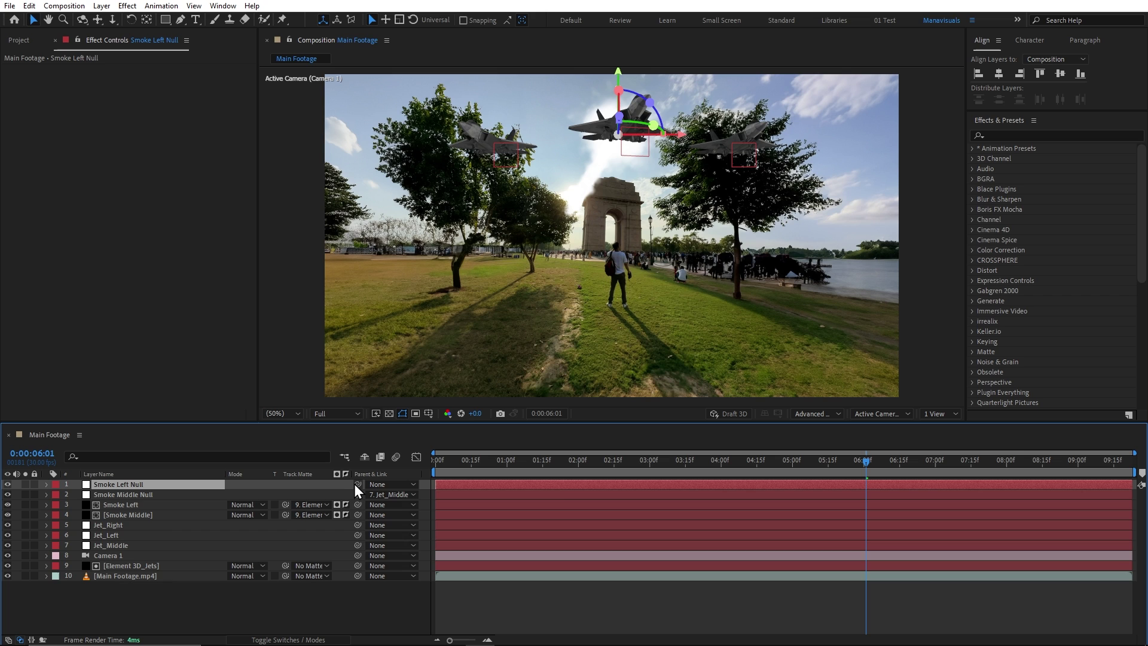
{"action": "left_click_drag", "start_coordinate": [357, 484], "coordinate": [134, 536]}
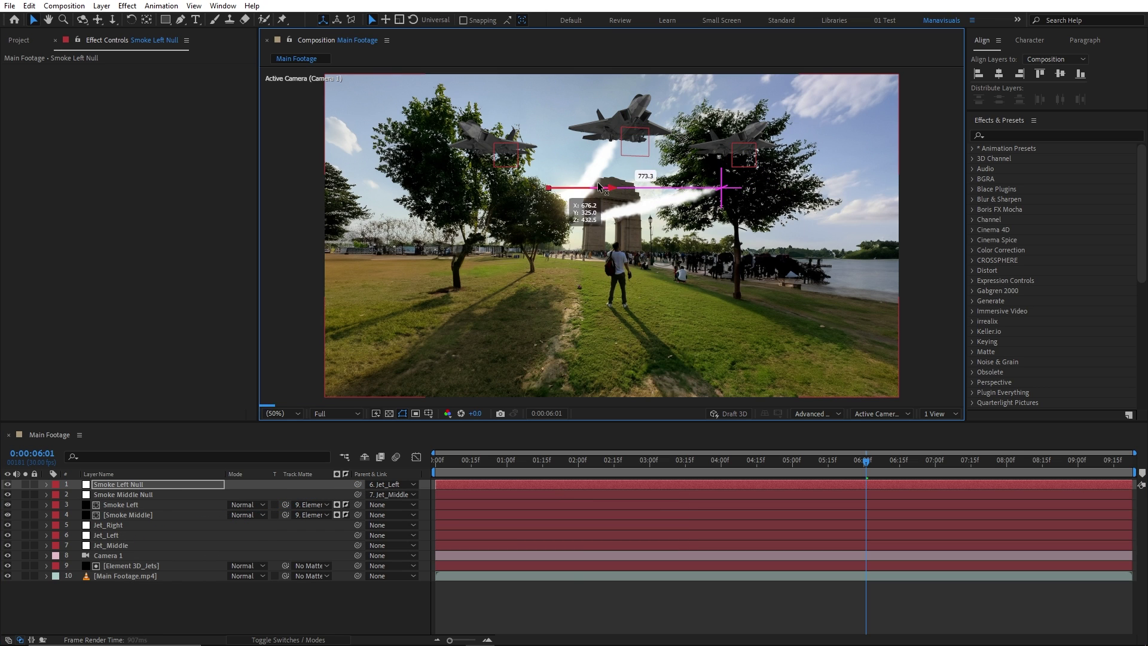
{"action": "left_click_drag", "start_coordinate": [722, 182], "coordinate": [556, 154]}
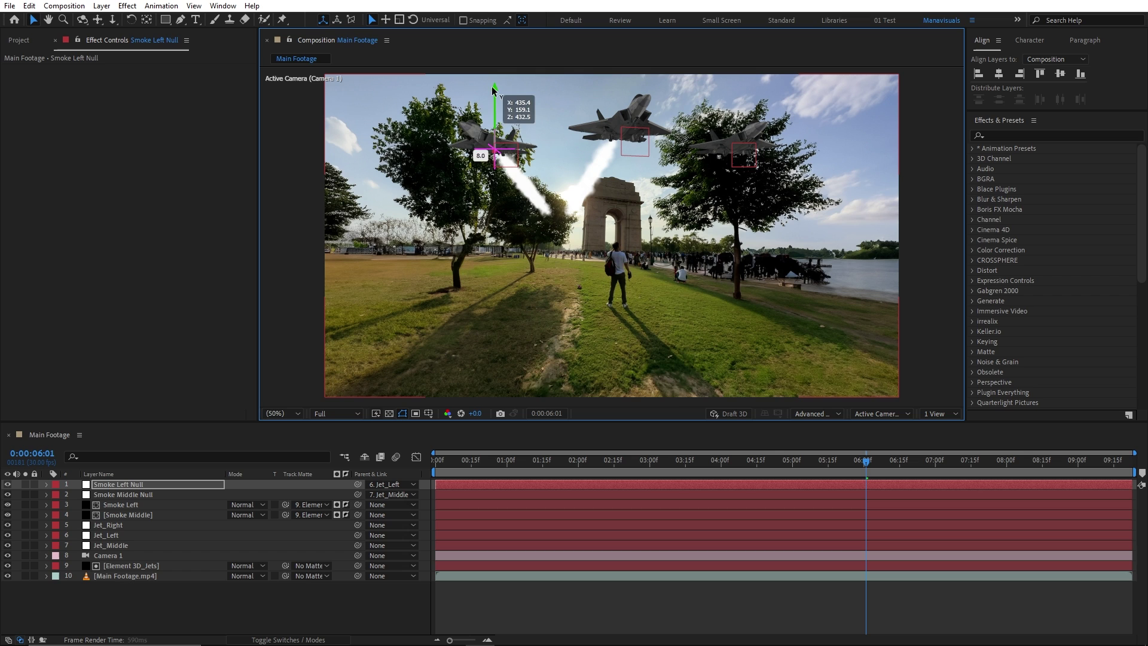
Duplicate Smoke Left as Smoke Right, with a 'Smoke Right Null' parented to Jet_Right.
{"action": "left_click", "coordinate": [138, 508]}
{"action": "key", "text": "ctrl+d"}
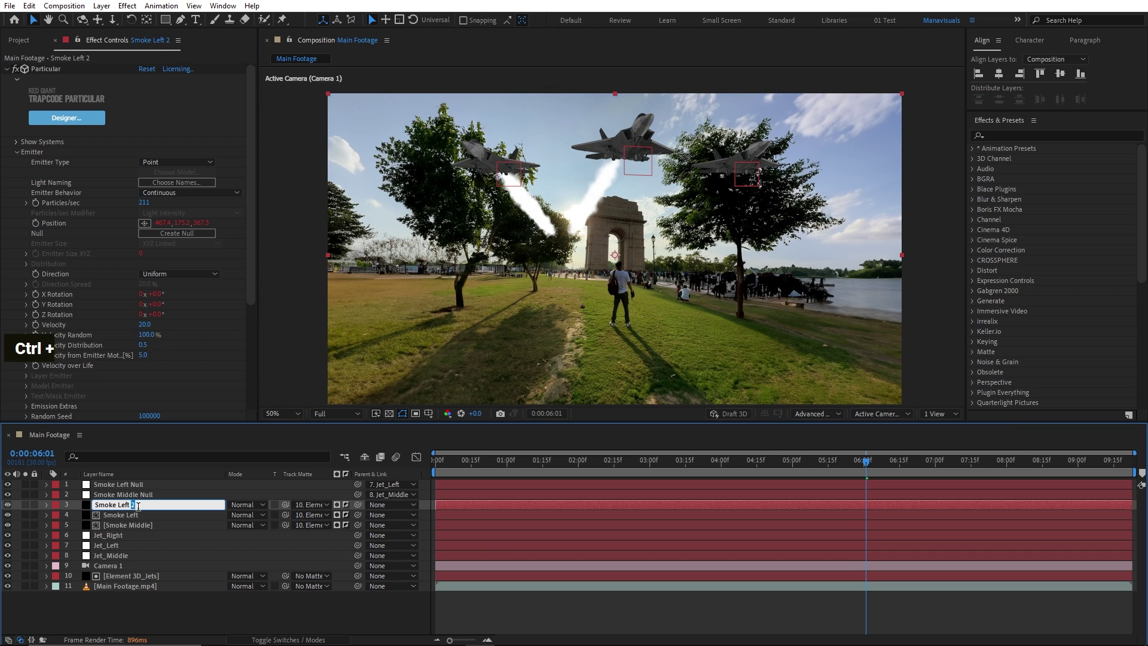
{"action": "key", "text": "Return"}
{"action": "type", "text": "Smoke Right"}
{"action": "left_click", "coordinate": [140, 484]}
{"action": "key", "text": "Return"}
{"action": "type", "text": "Smoke Right Null"}
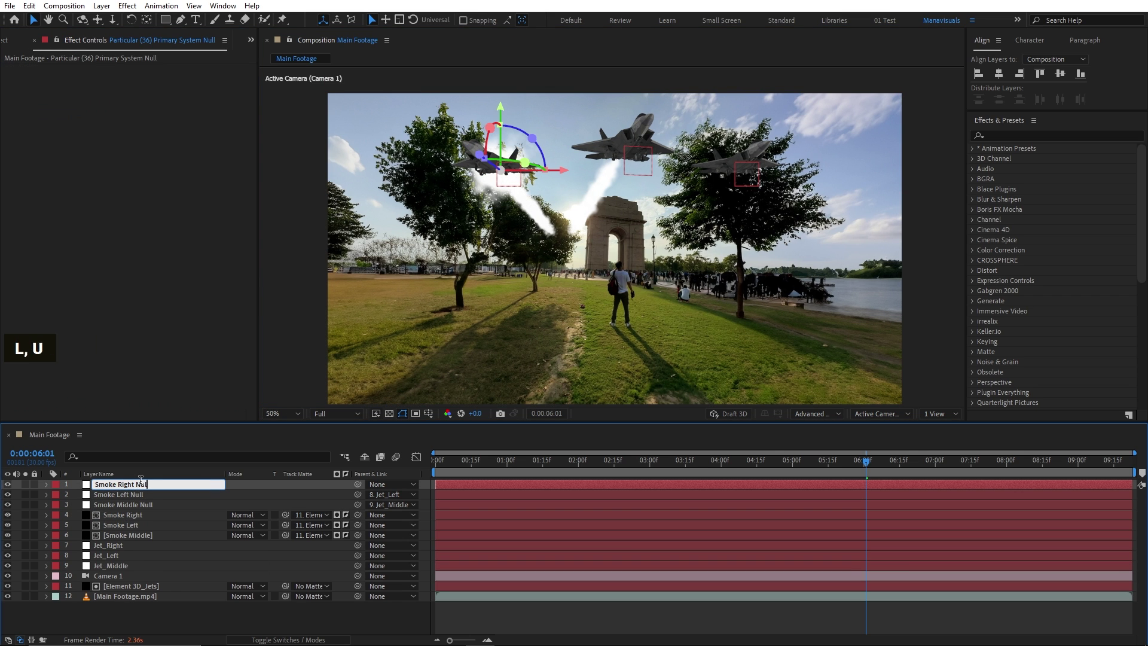
{"action": "key", "text": "Return"}
{"action": "left_click_drag", "start_coordinate": [357, 485], "coordinate": [119, 545]}
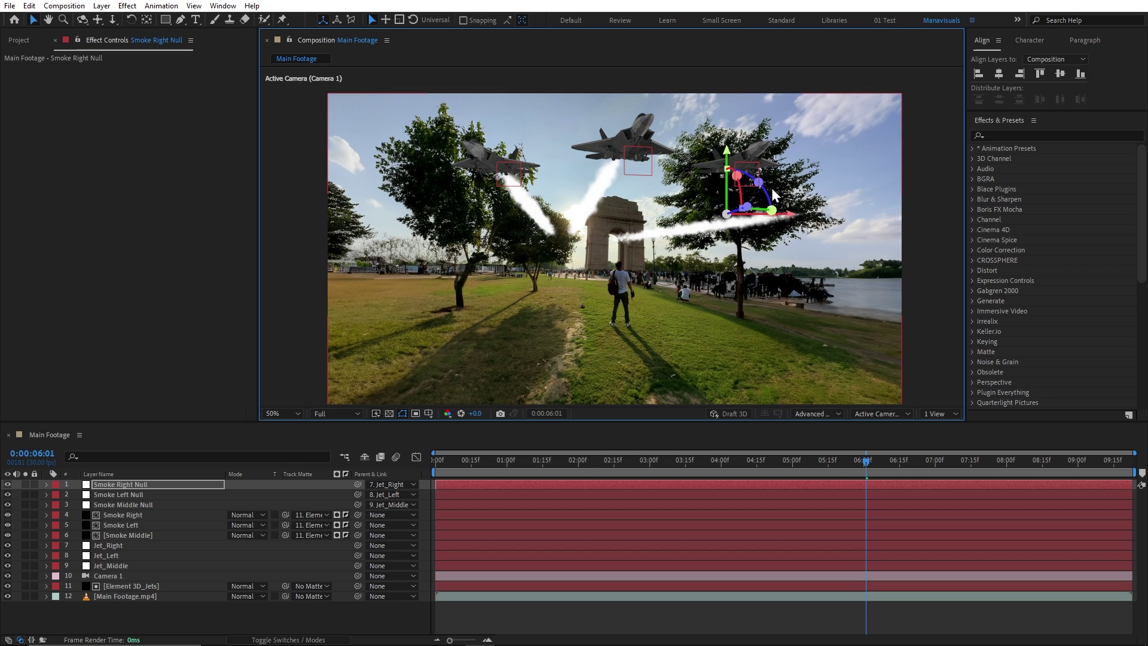
{"action": "left_click", "coordinate": [787, 400]}
Give Smoke Right's Tritone a vivid green Midtones colour.
{"action": "left_click", "coordinate": [138, 514]}
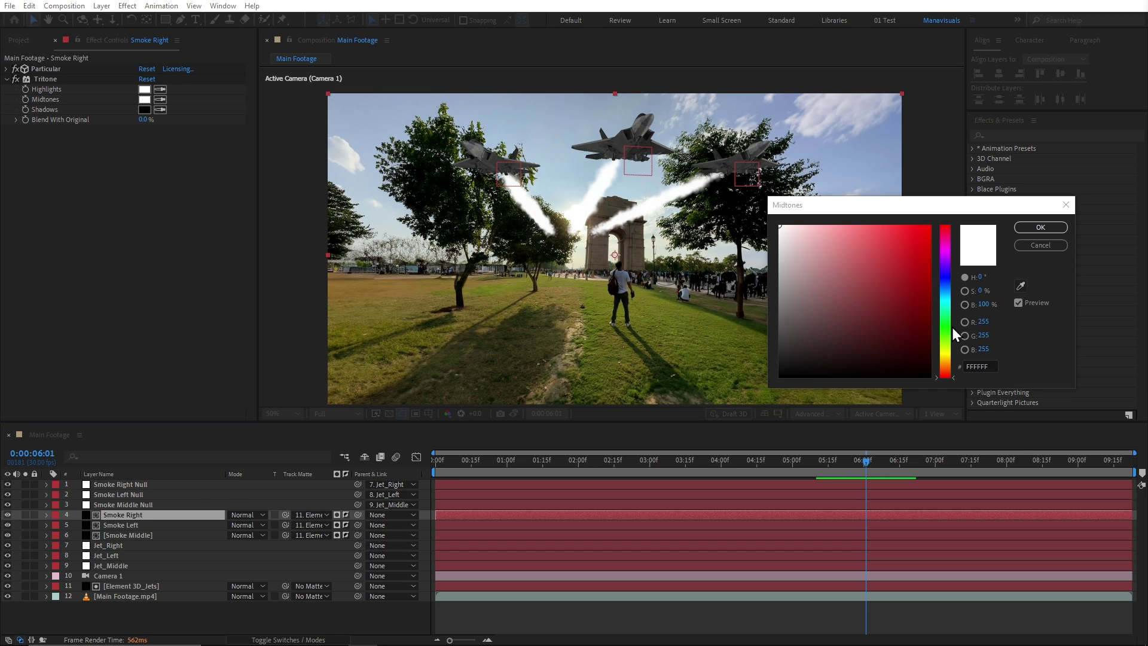
{"action": "left_click_drag", "start_coordinate": [945, 374], "coordinate": [946, 335]}
{"action": "left_click", "coordinate": [905, 263]}
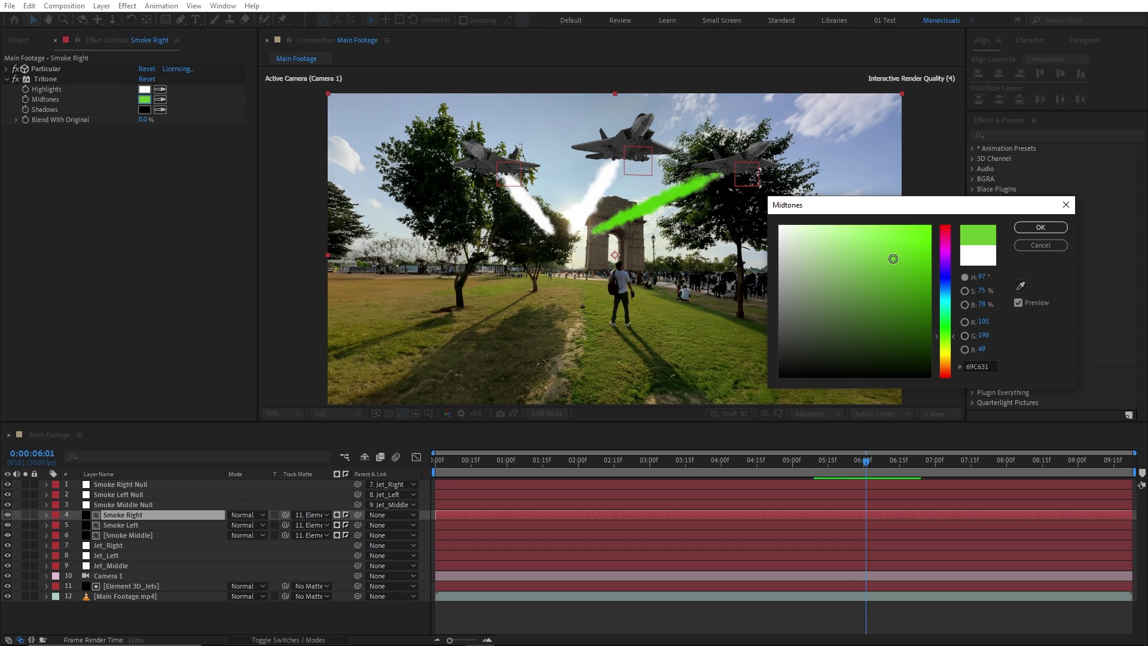
{"action": "left_click", "coordinate": [899, 243]}
{"action": "left_click", "coordinate": [946, 330]}
{"action": "key", "text": "Return"}
Set Smoke Left's Tritone Midtones to orange and check frame 0:00:05:06.
{"action": "left_click", "coordinate": [123, 524]}
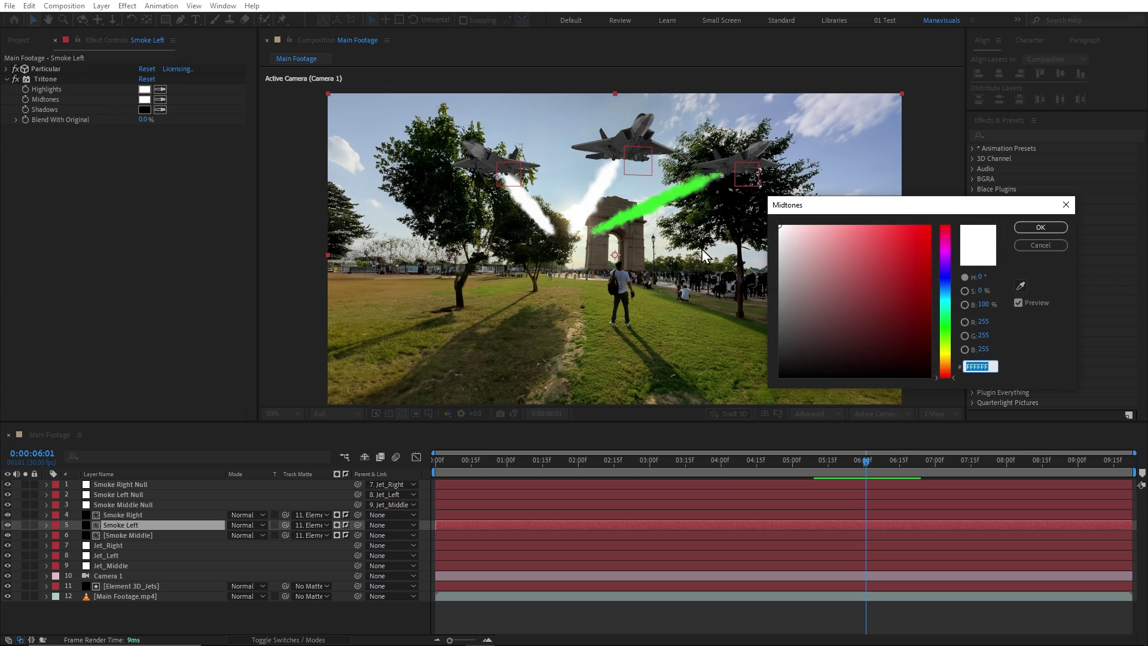
{"action": "left_click_drag", "start_coordinate": [945, 375], "coordinate": [946, 370]}
{"action": "key", "text": "Return"}
{"action": "left_click", "coordinate": [806, 471]}
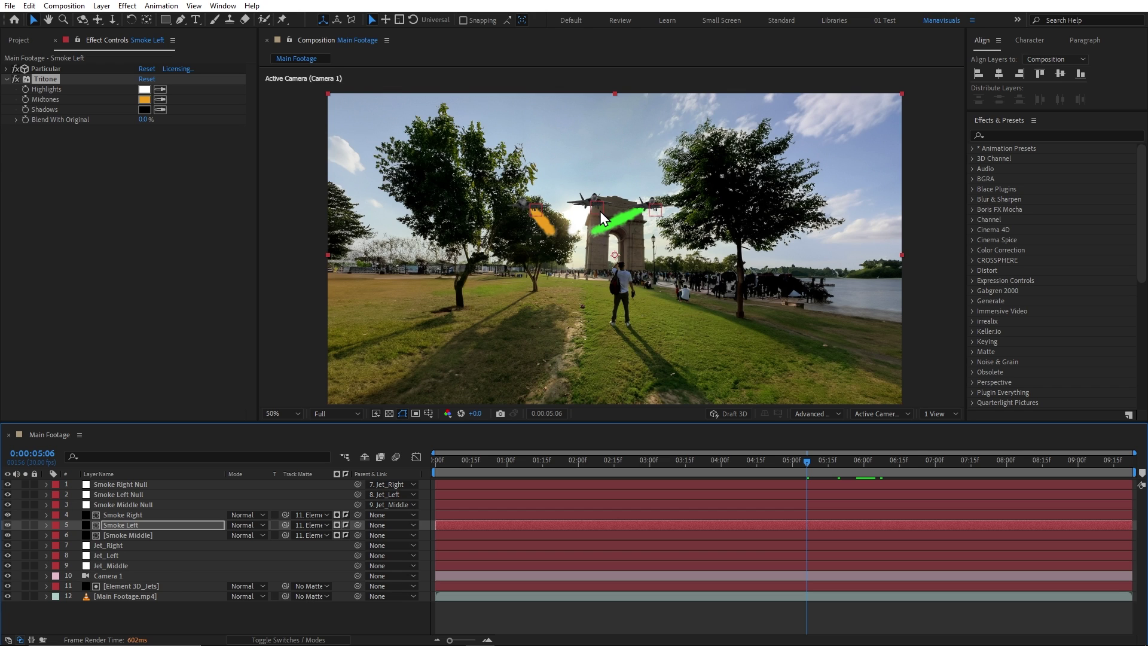
Duplicate the Main Footage layer, apply Extract to the copy, and move it to the top.
{"action": "left_click", "coordinate": [131, 596]}
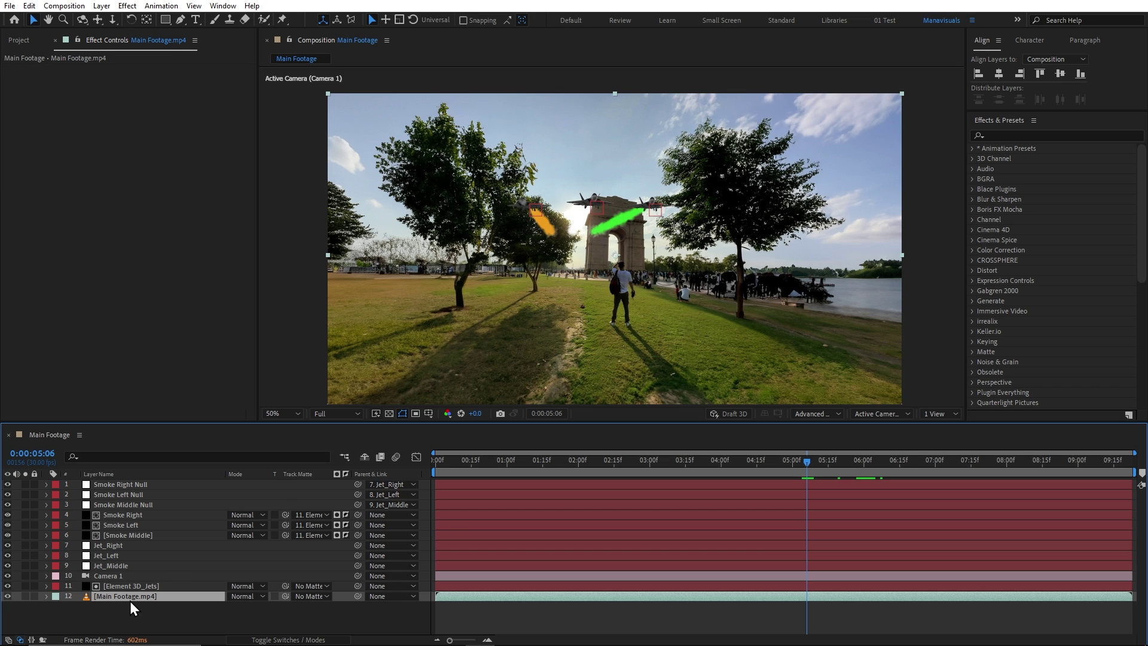
{"action": "key", "text": "ctrl+d"}
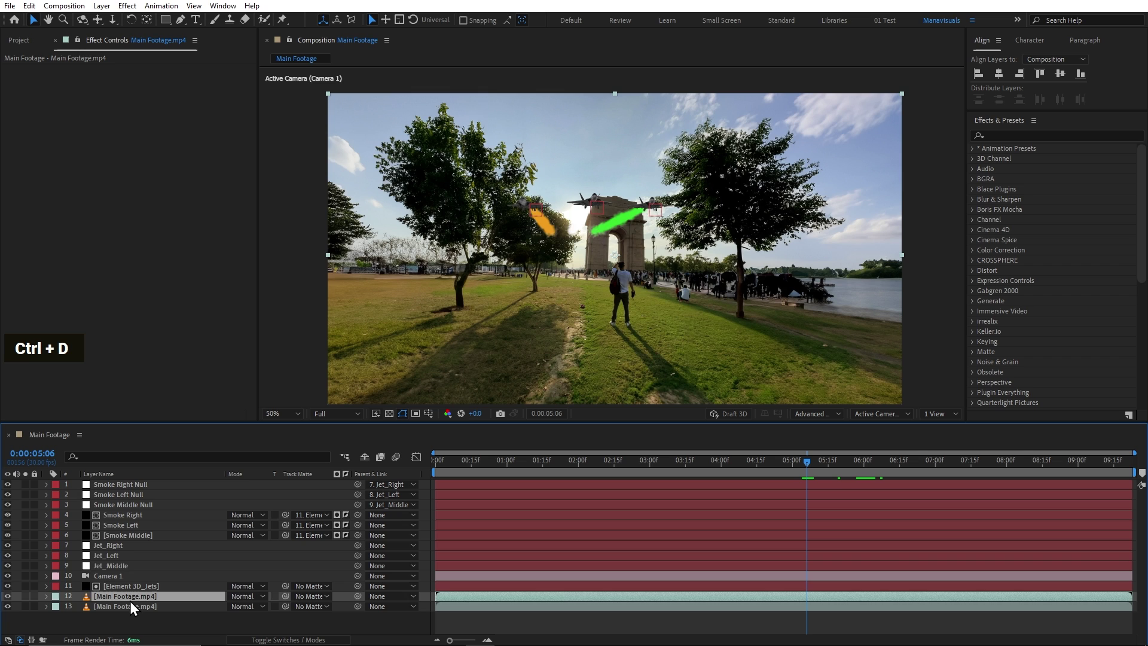
{"action": "key", "text": "ctrl+space"}
{"action": "type", "text": "extra"}
{"action": "key", "text": "Left"}
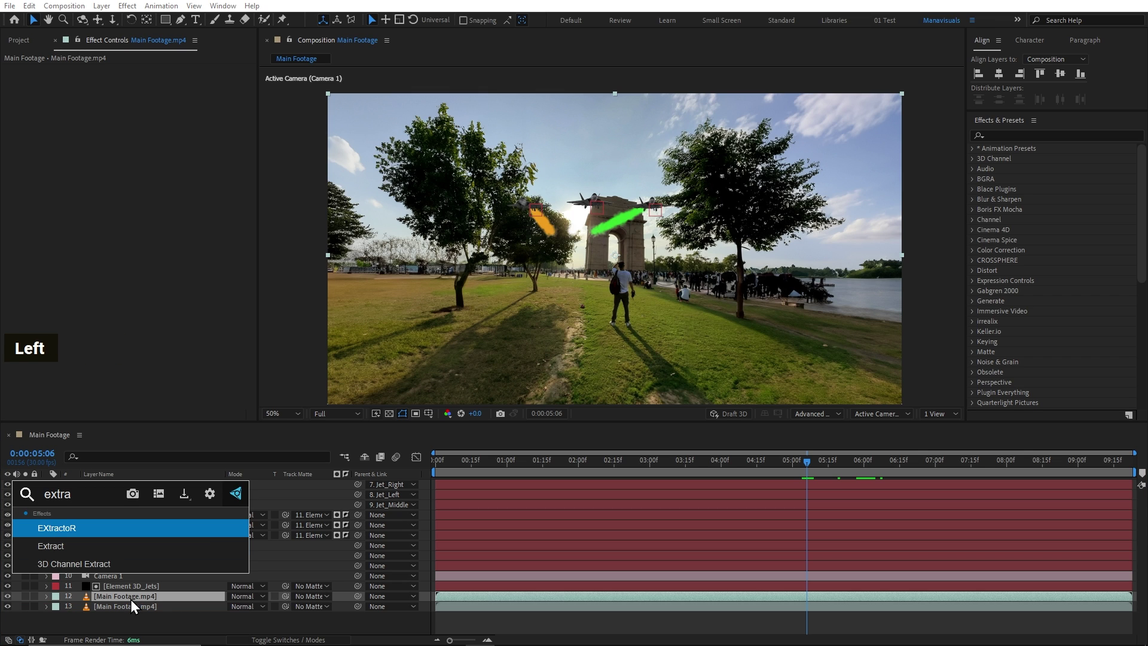
{"action": "key", "text": "Return"}
{"action": "left_click_drag", "start_coordinate": [130, 599], "coordinate": [119, 487]}
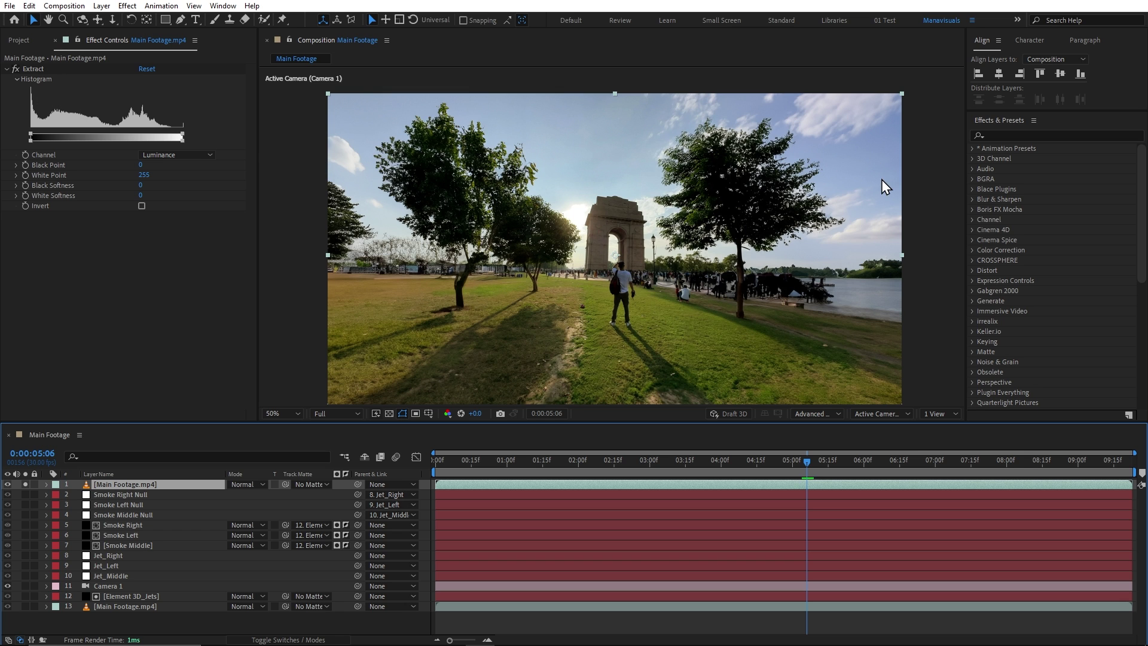
Key out the sky with Extract White Point 143 and White Softness 12, then preview the composite.
{"action": "left_click_drag", "start_coordinate": [183, 137], "coordinate": [118, 138]}
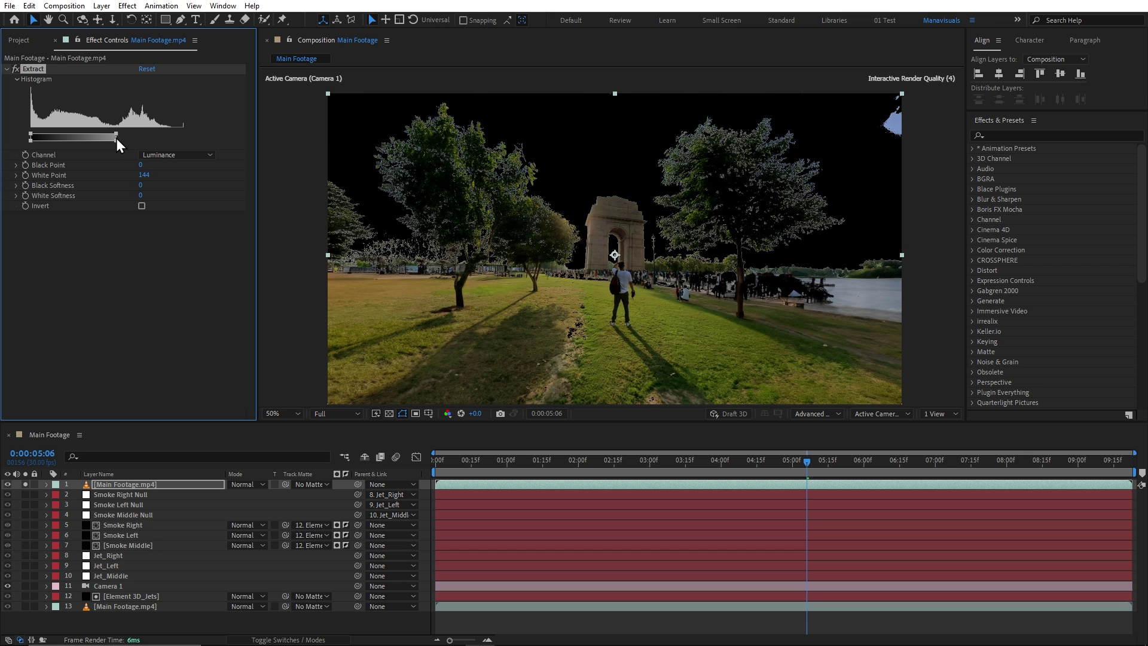
{"action": "left_click", "coordinate": [389, 414]}
{"action": "left_click", "coordinate": [388, 414]}
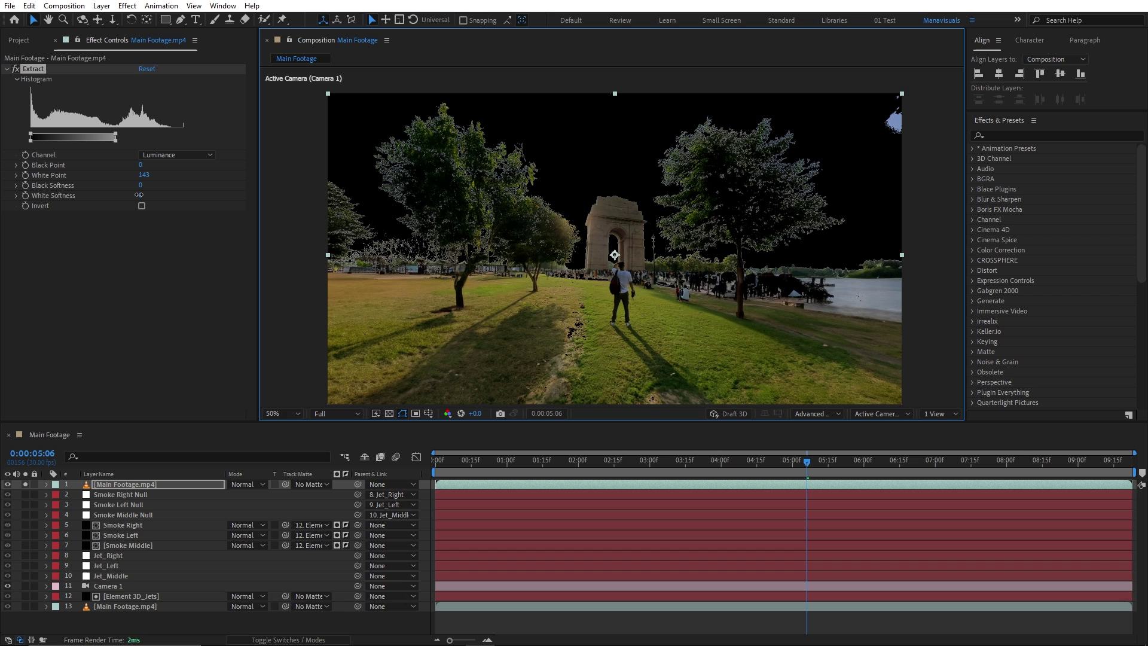
{"action": "left_click_drag", "start_coordinate": [139, 195], "coordinate": [145, 195]}
{"action": "left_click", "coordinate": [389, 413]}
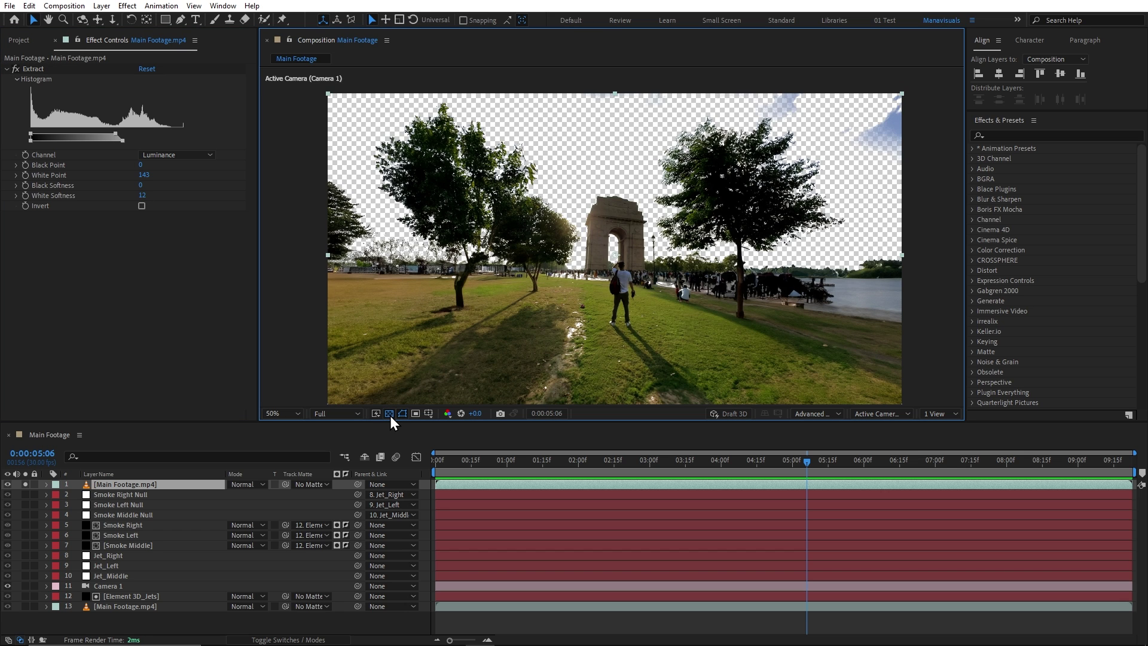
{"action": "left_click", "coordinate": [389, 414]}
{"action": "left_click", "coordinate": [25, 484]}
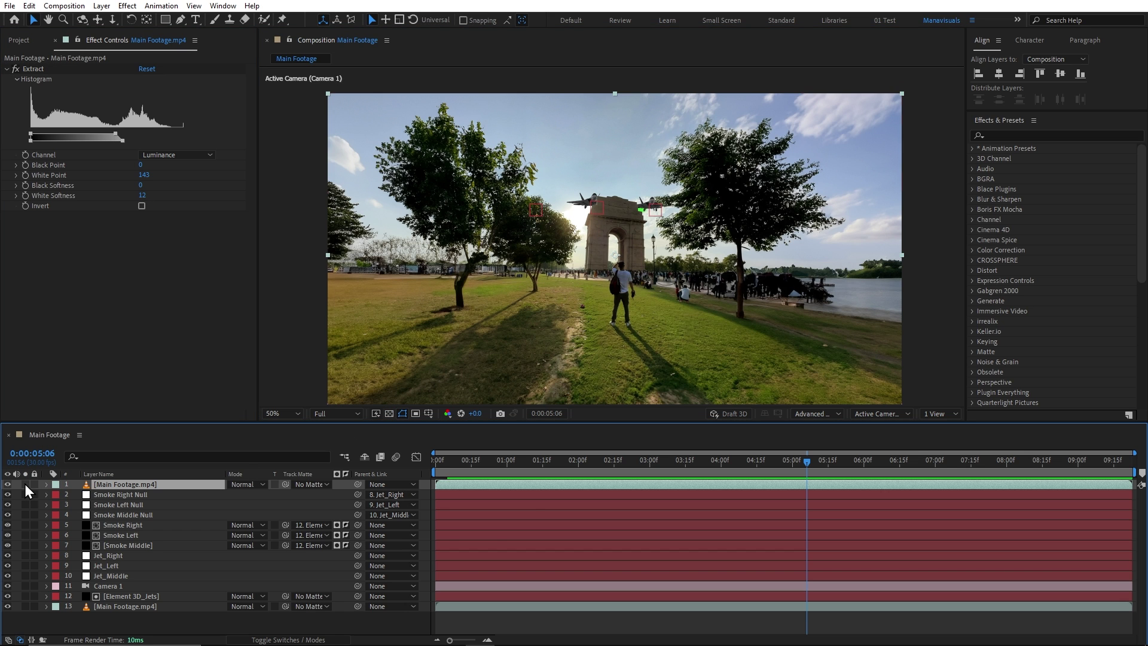
{"action": "left_click", "coordinate": [620, 466]}
{"action": "key", "text": "shift+slash"}
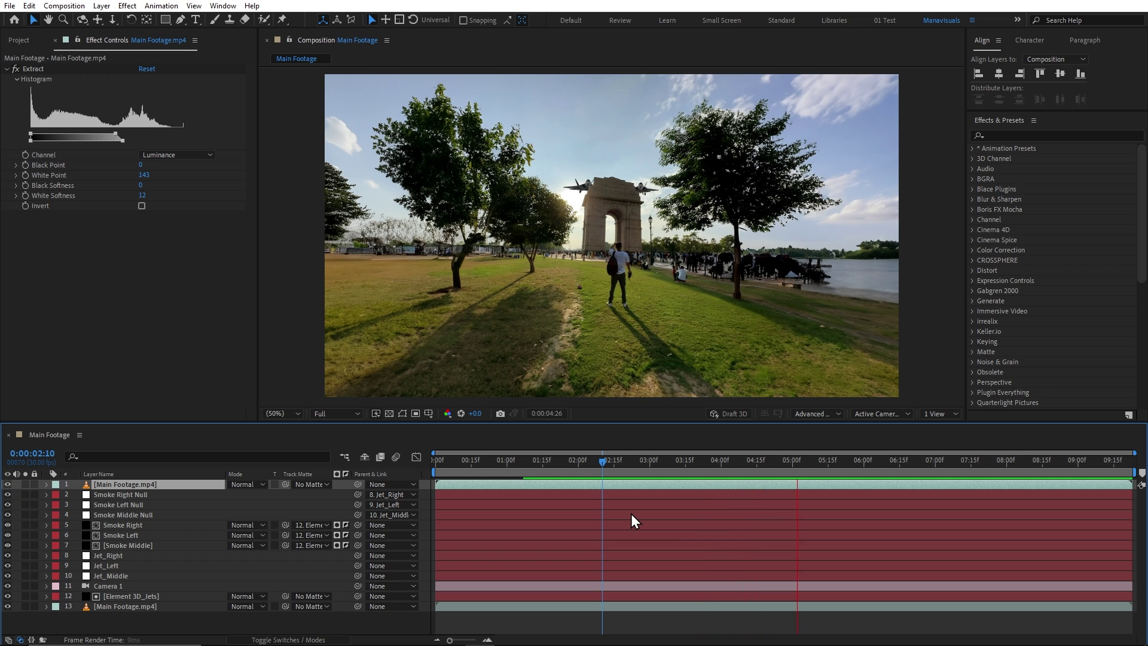
Add a new adjustment layer named 'Color Grading'.
{"action": "left_click", "coordinate": [508, 580]}
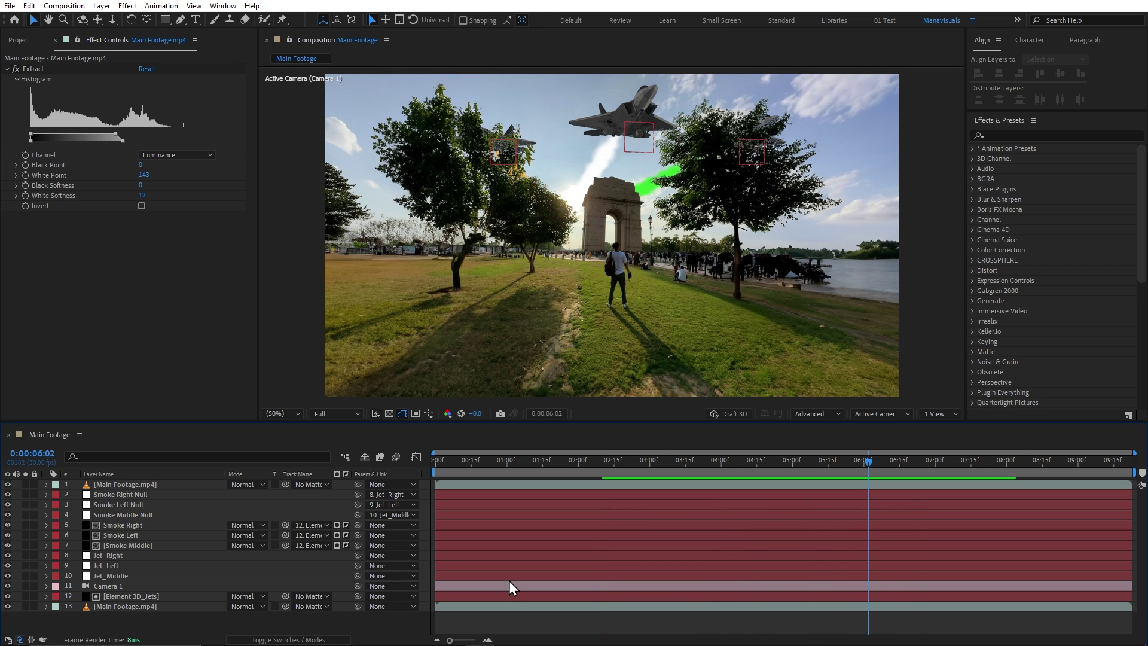
{"action": "key", "text": "ctrl+alt+y"}
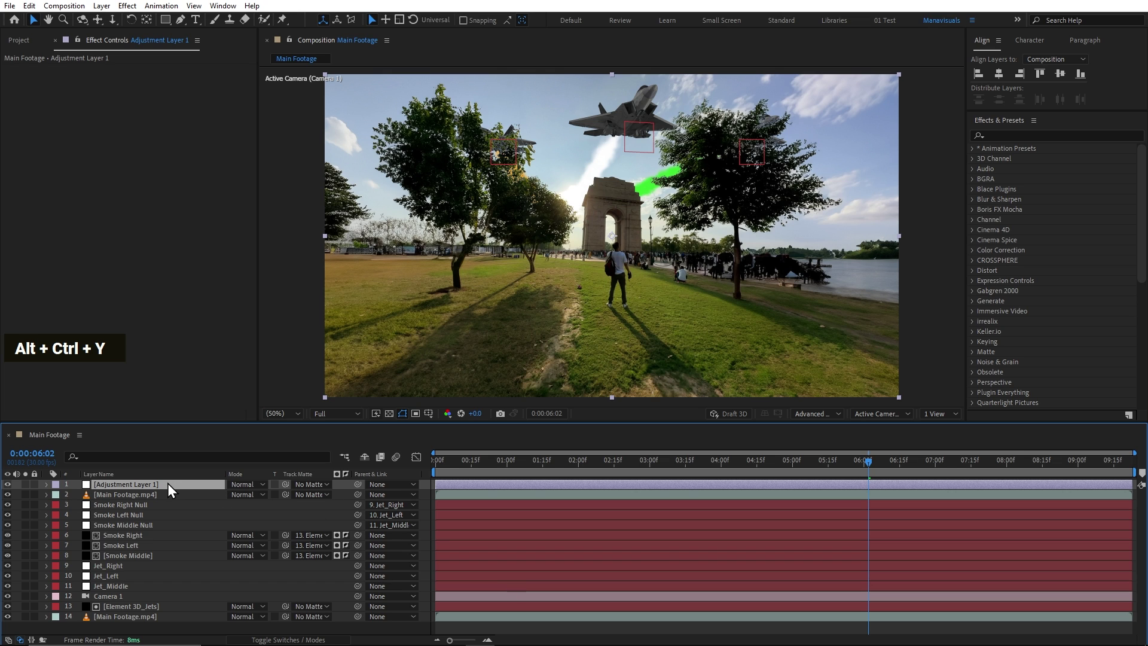
{"action": "key", "text": "Return"}
{"action": "type", "text": "Color Grading"}
{"action": "key", "text": "Return"}
Apply Lumetri Color with the Creative look SL CLEAN FUJI A NDR.
{"action": "key", "text": "ctrl+space"}
{"action": "type", "text": "lumet"}
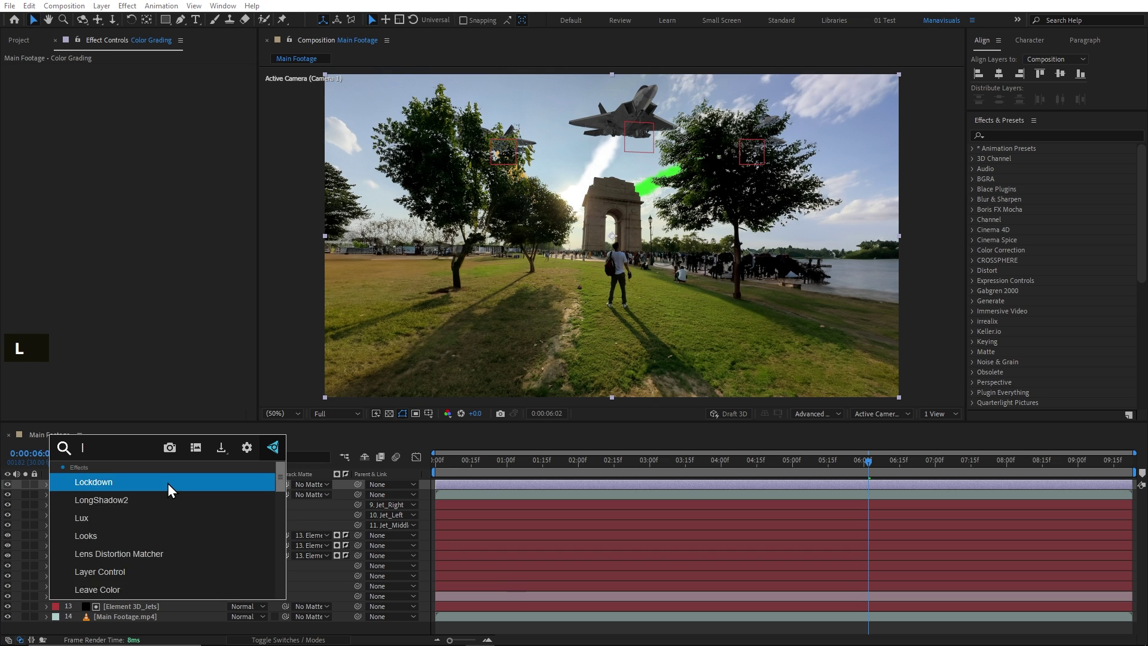
{"action": "key", "text": "Return"}
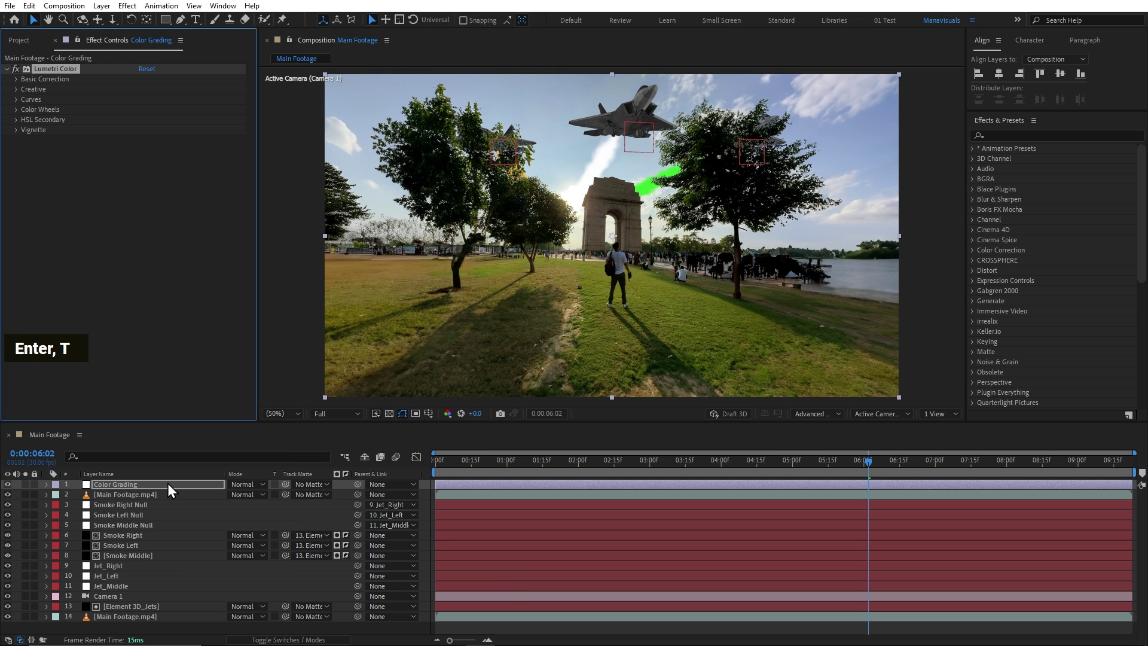
{"action": "left_click", "coordinate": [17, 89]}
{"action": "left_click", "coordinate": [159, 110]}
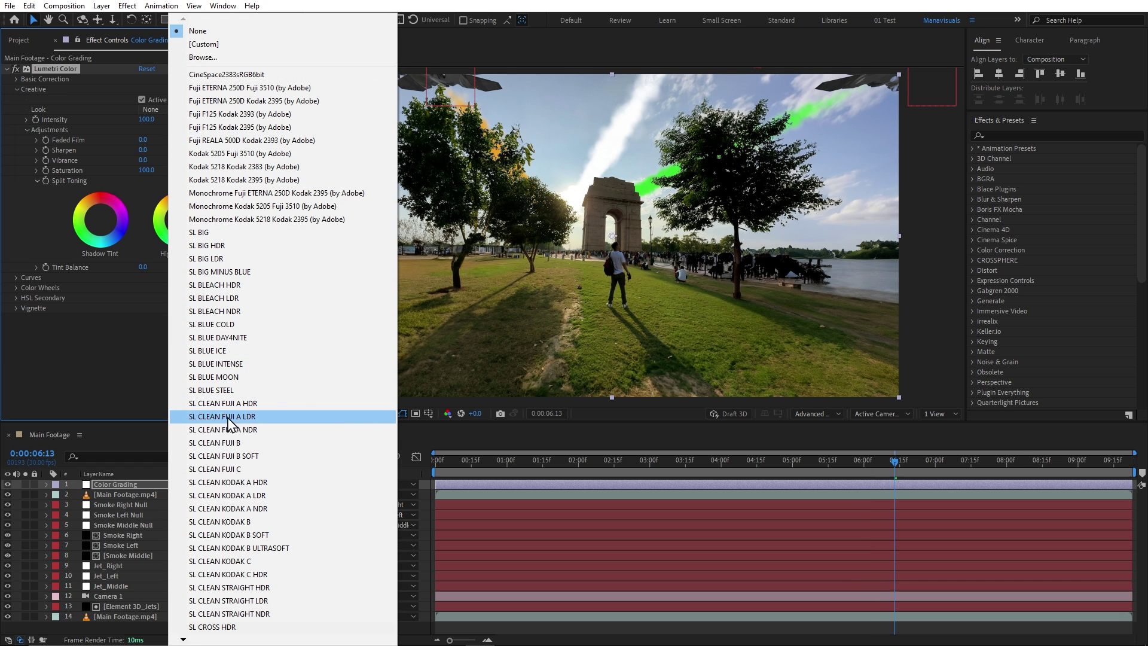
{"action": "left_click", "coordinate": [254, 430]}
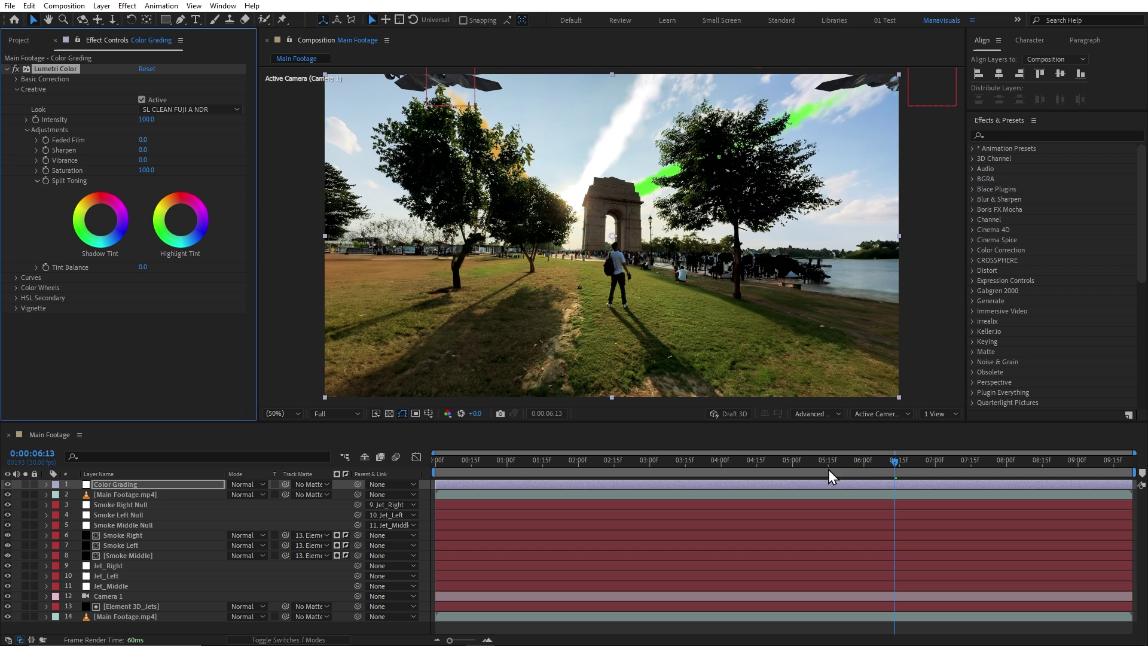
{"action": "mouse_move", "coordinate": [885, 465]}
{"action": "left_mouse_down"}
{"action": "mouse_move", "coordinate": [851, 468]}
{"action": "mouse_move", "coordinate": [867, 467]}
{"action": "left_mouse_up"}
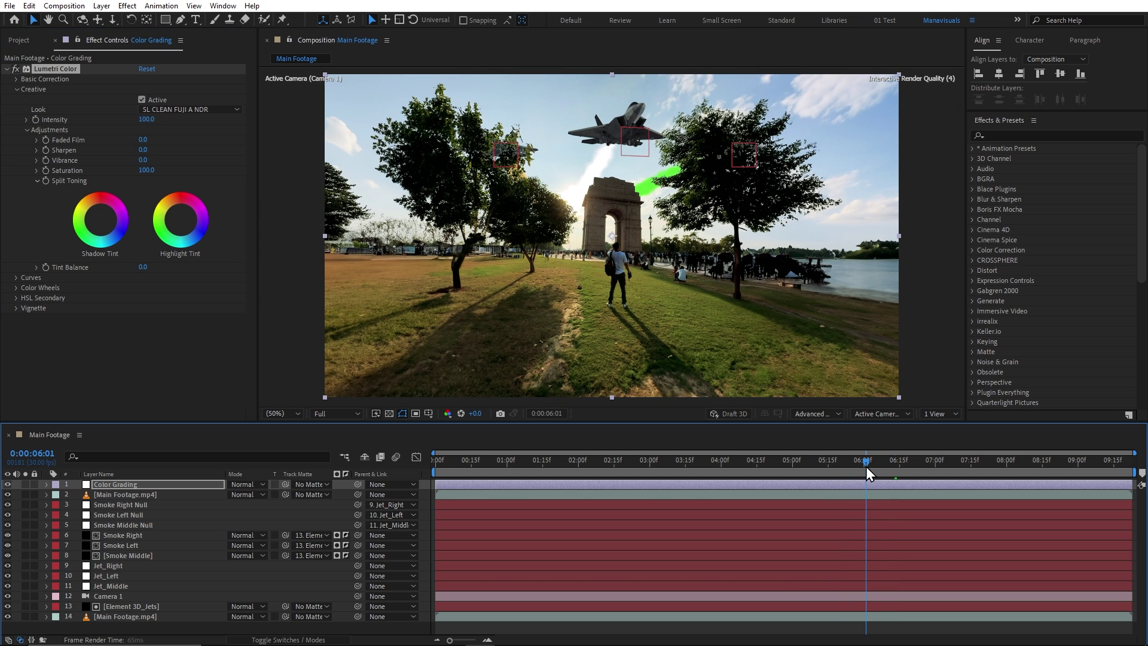
{"action": "left_click", "coordinate": [12, 70]}
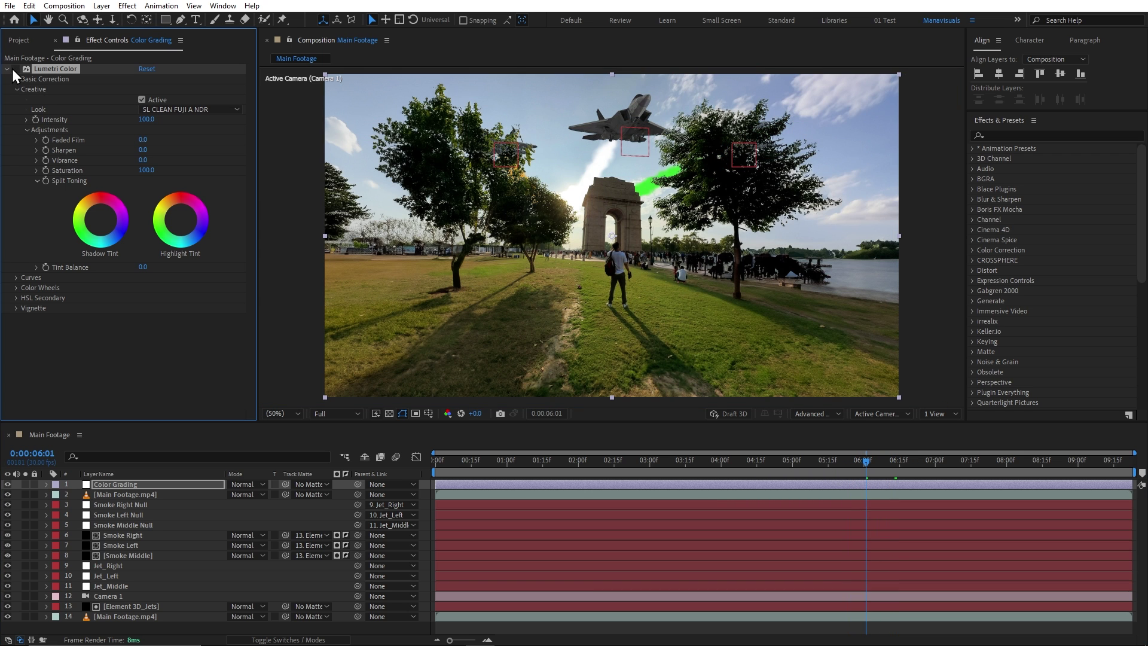